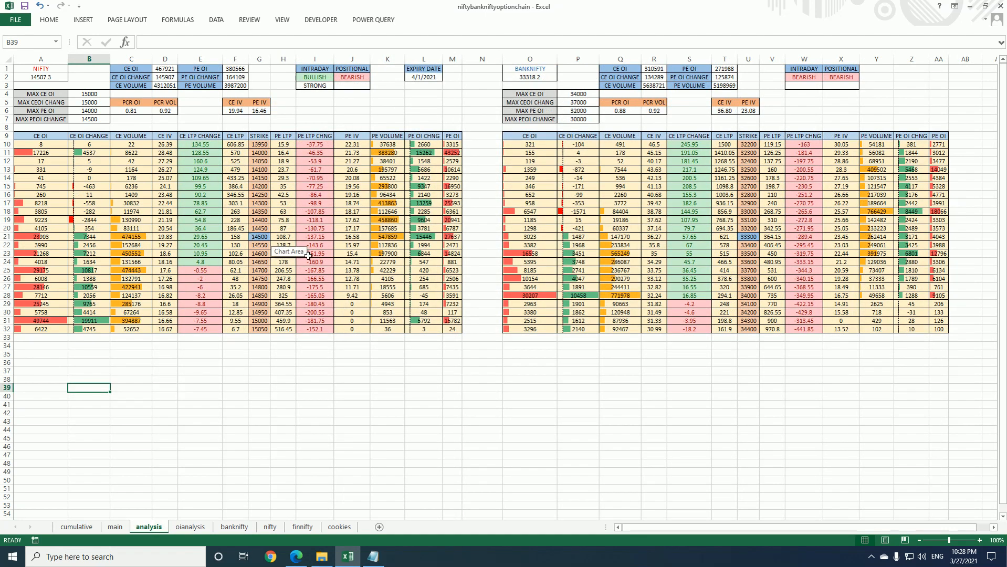
# Open the oianalysis sheet and examine its expiry date and the CE LTP formulas
pyautogui.click(191, 527)
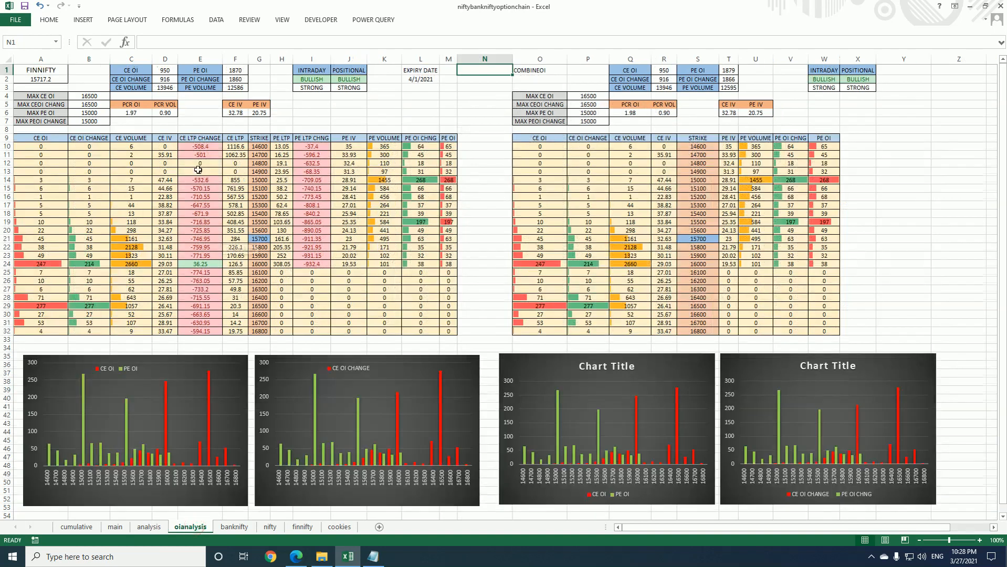
pyautogui.click(406, 79)
pyautogui.click(427, 104)
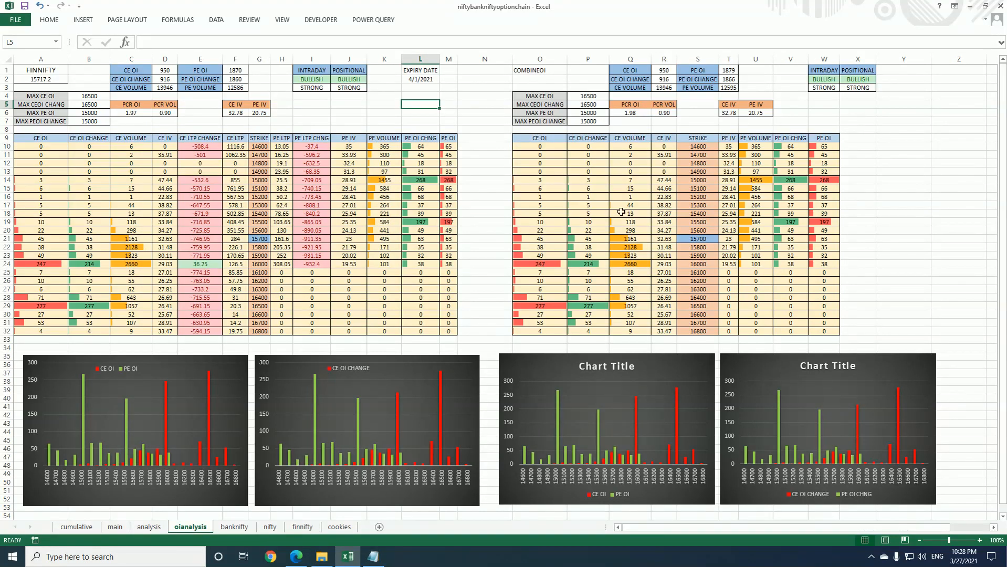
pyautogui.click(233, 153)
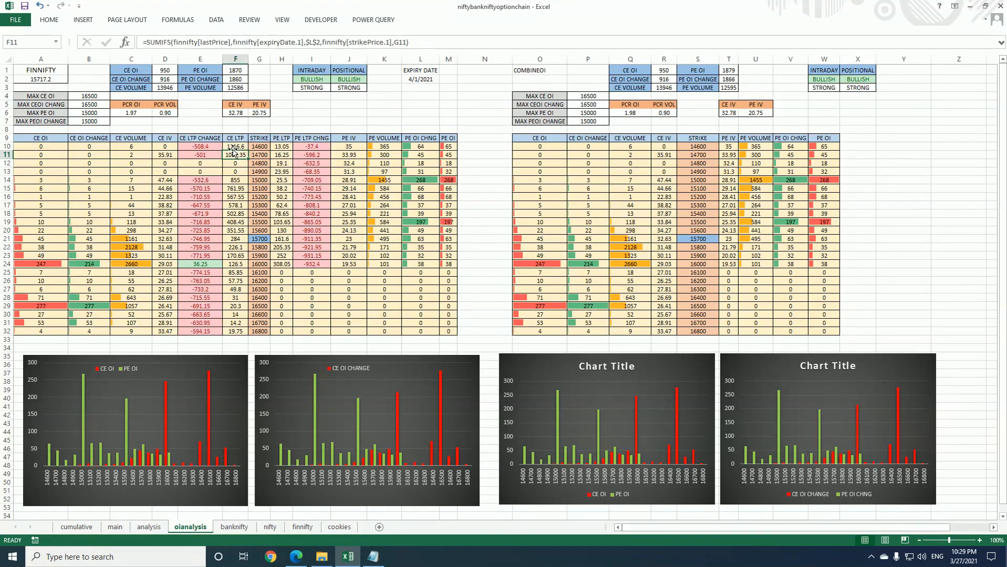
pyautogui.click(231, 145)
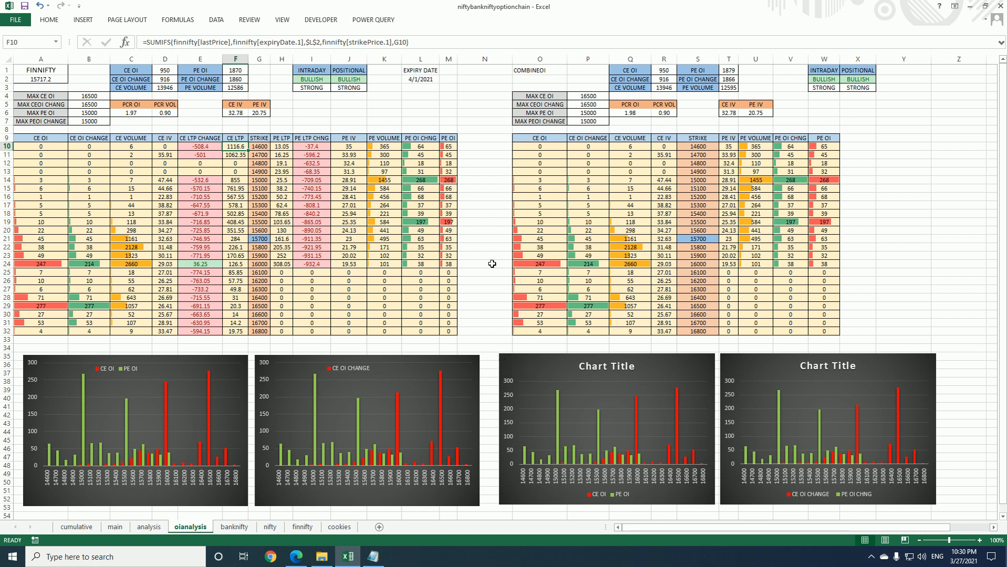
pyautogui.click(347, 113)
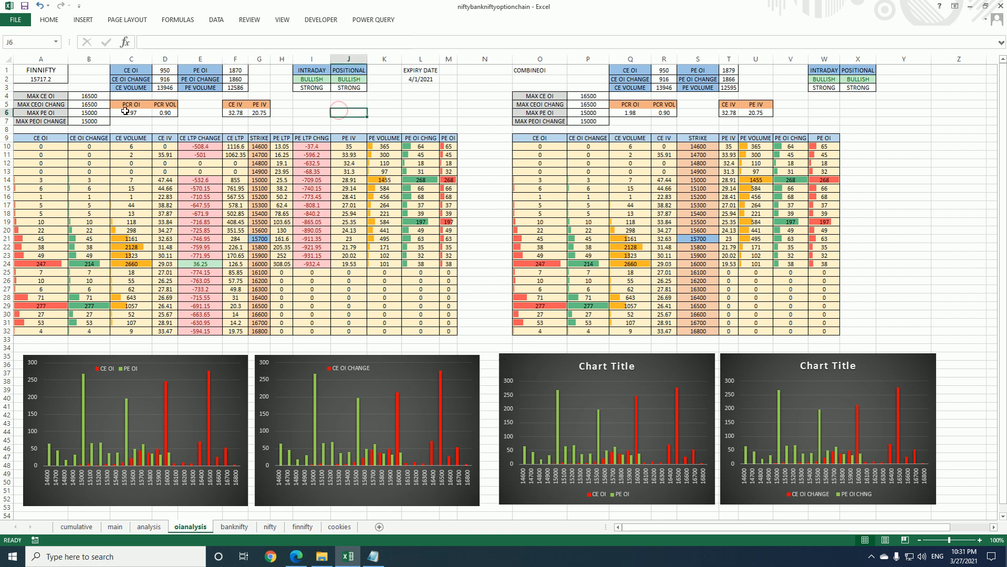
pyautogui.hotkey('ctrl', 'Home')
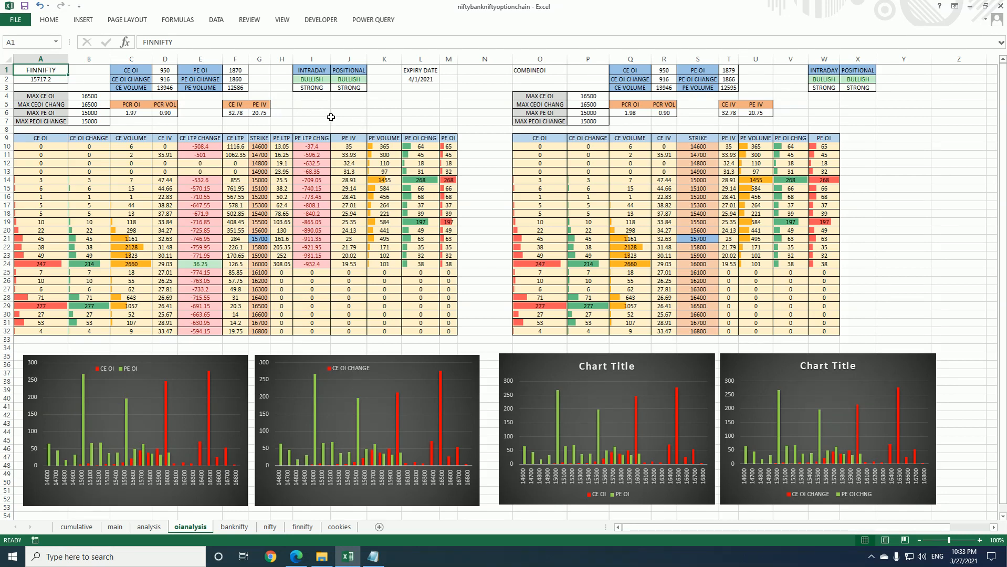
# Insert a blank row above row 1 and move the INTRADAY/POSITIONAL and EXPIRY DATE block to J6:L8
pyautogui.click(5, 69)
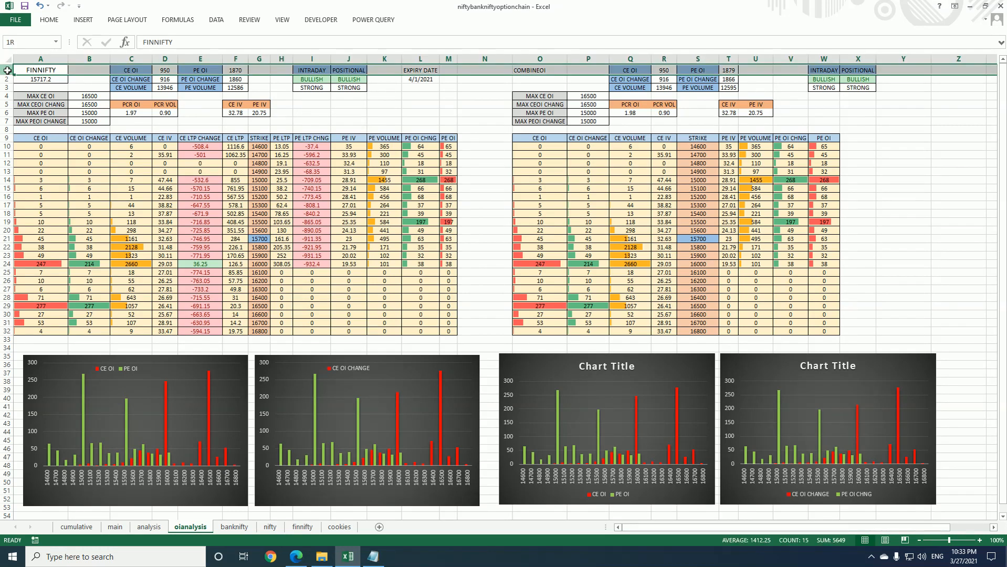
pyautogui.rightClick(5, 70)
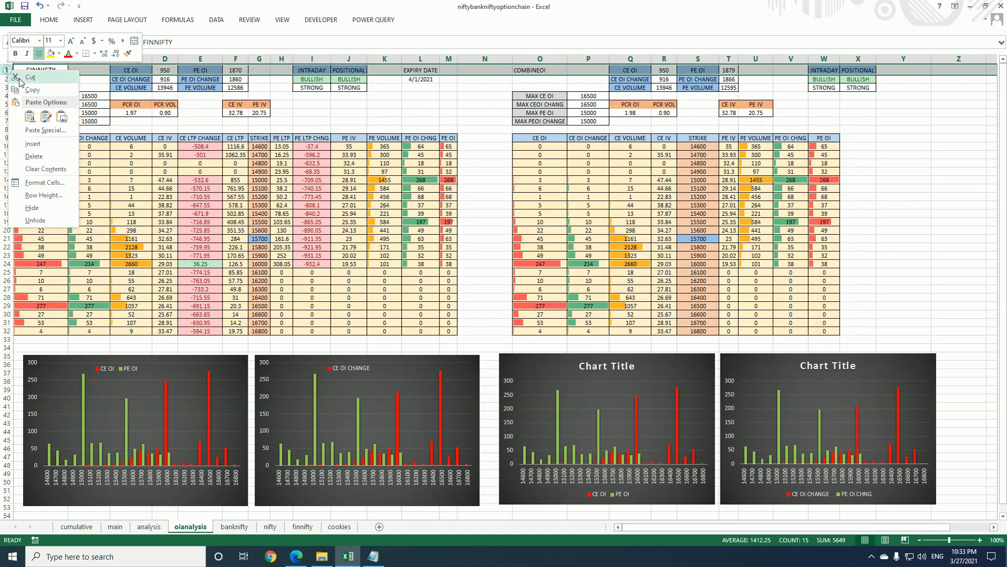
pyautogui.click(30, 145)
pyautogui.moveTo(311, 78); pyautogui.dragTo(432, 116)
pyautogui.click(351, 87)
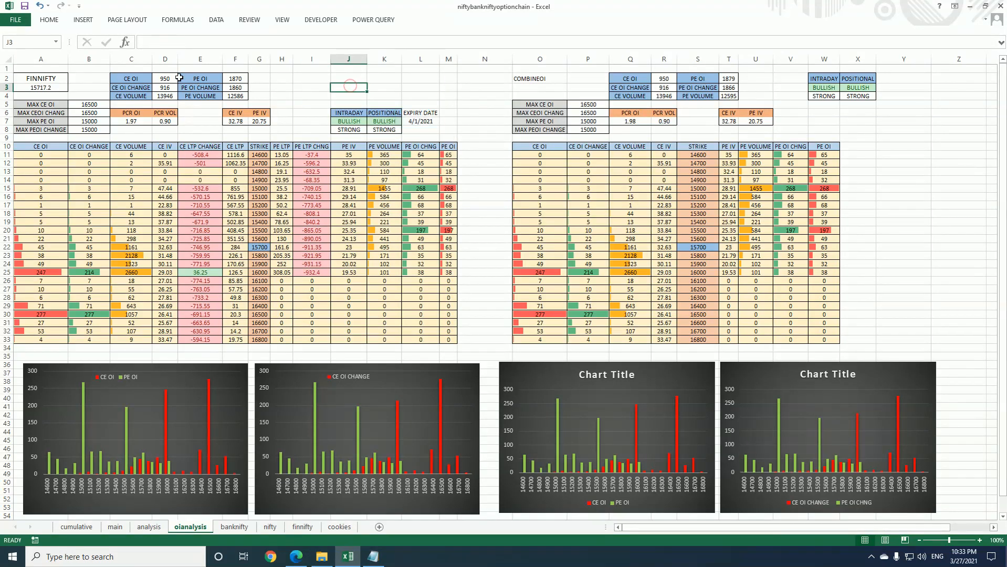
# Move the IV block to G7:H8, the PCR block to D7:E8 and the OI summary to D4:G6, then autofit the columns
pyautogui.moveTo(231, 112); pyautogui.dragTo(257, 120)
pyautogui.moveTo(139, 111); pyautogui.dragTo(284, 121)
pyautogui.moveTo(127, 77); pyautogui.dragTo(259, 108)
pyautogui.hotkey('ctrl', 'a')
pyautogui.doubleClick(68, 60)
# Define the name SYMBOL for cell D2 and put a border around the cell
pyautogui.click(162, 78)
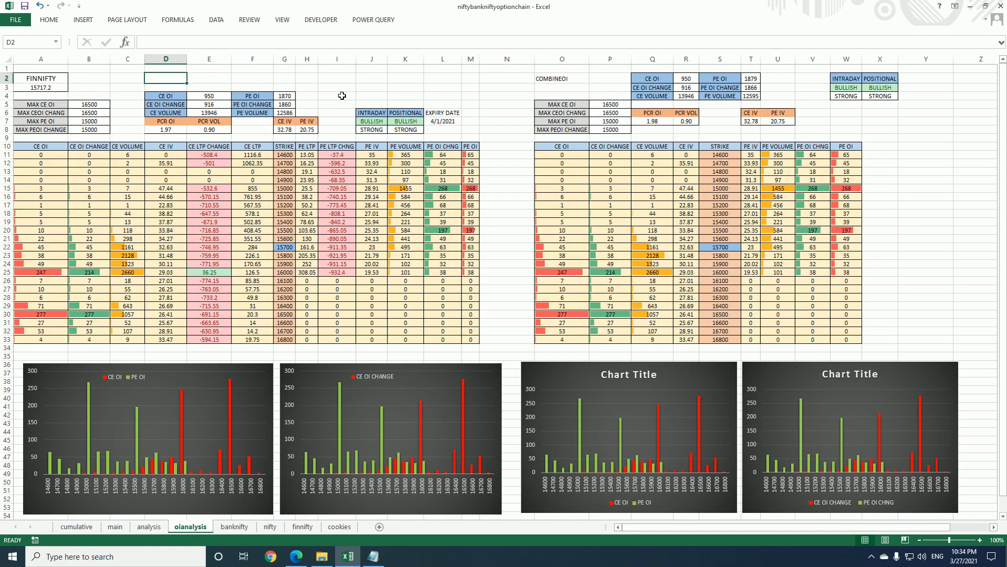
pyautogui.click(124, 78)
pyautogui.click(156, 80)
pyautogui.click(19, 43)
pyautogui.press('BackSpace')
pyautogui.press('Return')
pyautogui.click(51, 19)
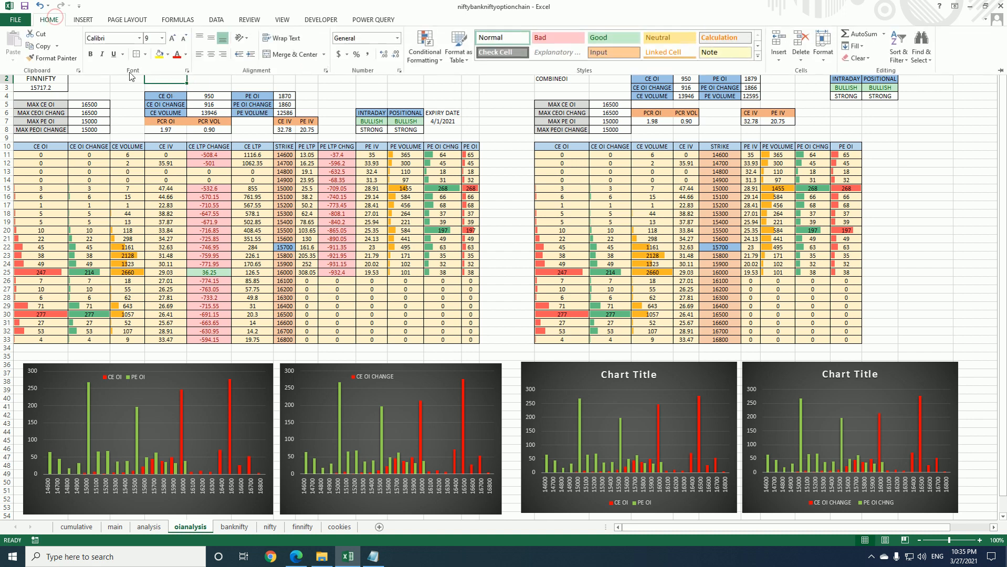
pyautogui.click(202, 81)
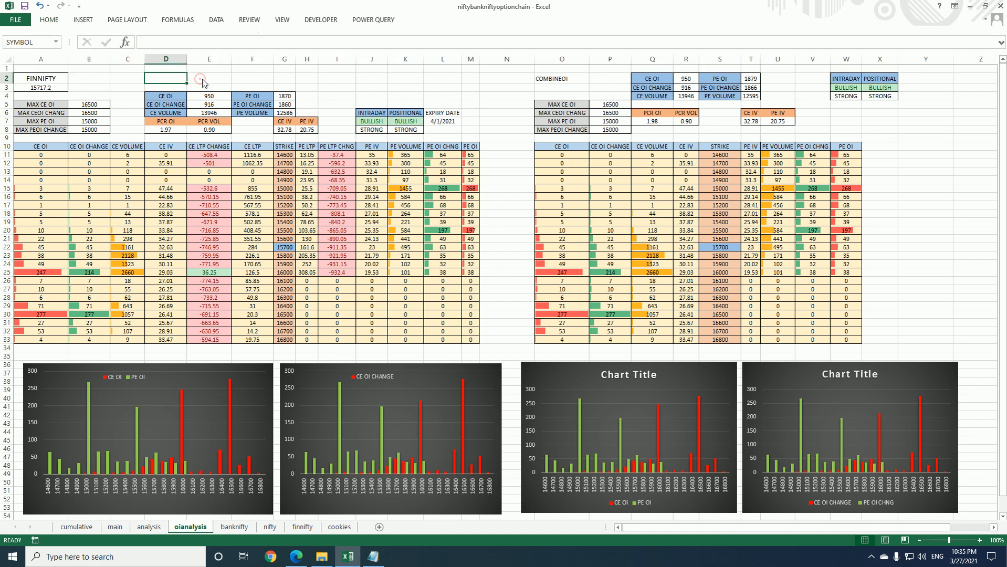
# Enter the headings SYMBOL in D1 and INSTRUMENT in F1
pyautogui.click(169, 68)
pyautogui.write('SY')
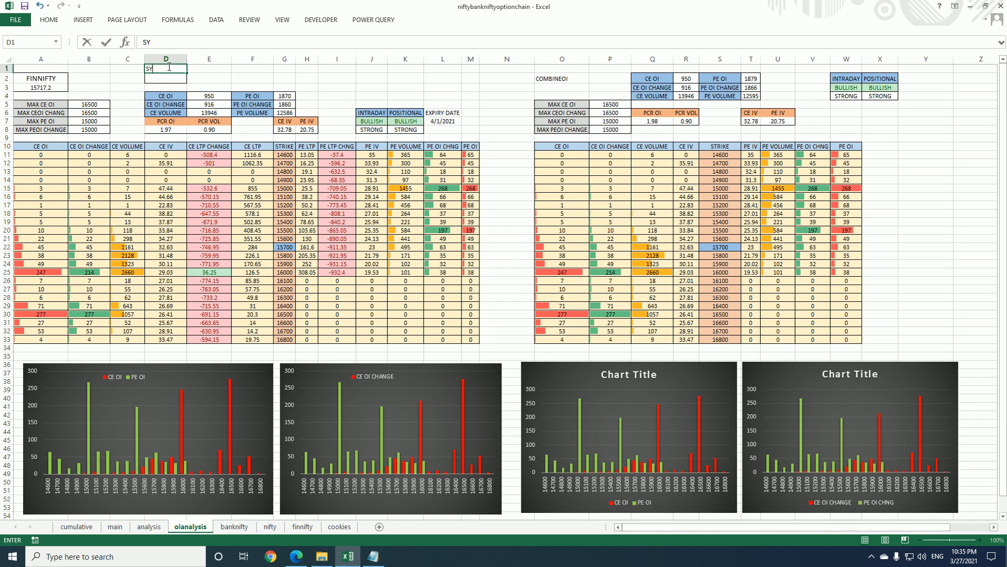
pyautogui.press('Return')
pyautogui.click(202, 69)
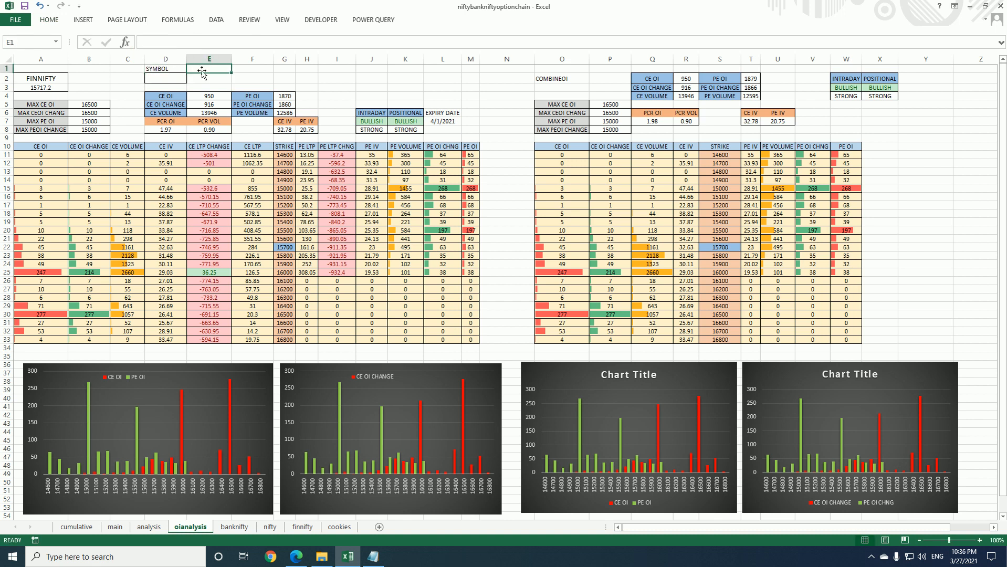
pyautogui.click(247, 68)
pyautogui.write('INSTRUMENT')
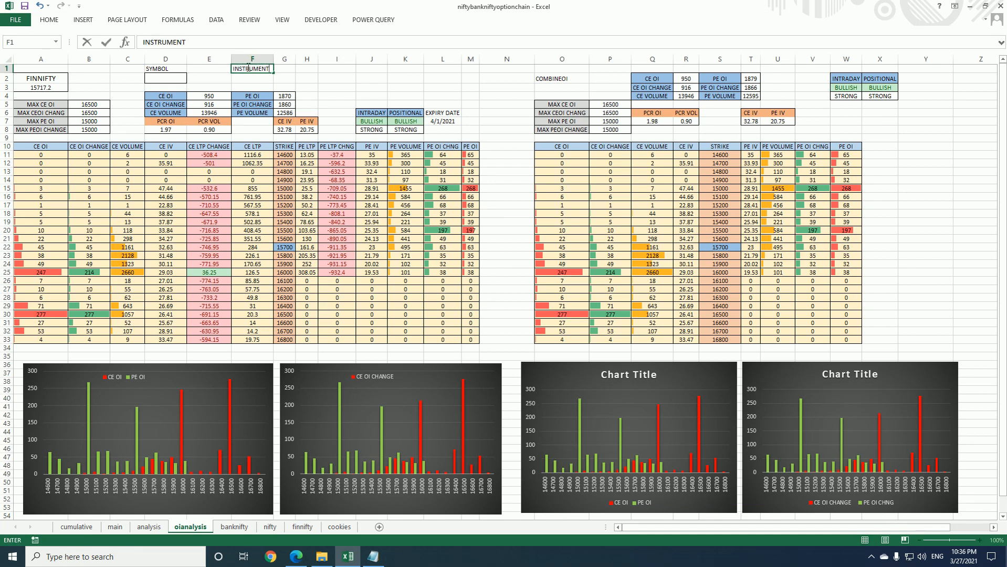
pyautogui.press('Return')
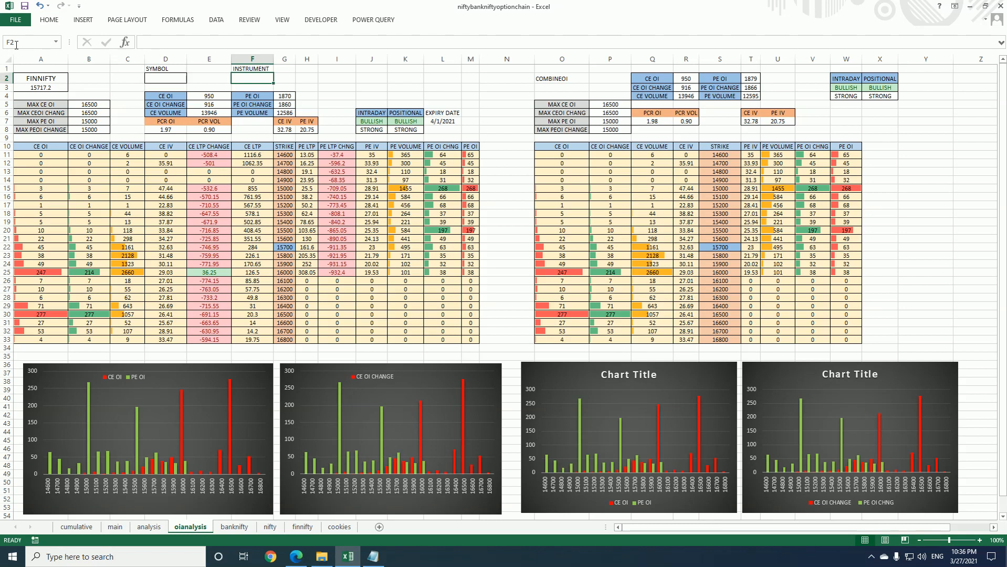
# Define the name INS for cell F2 and put a border around the cell
pyautogui.write('INS')
pyautogui.click(49, 20)
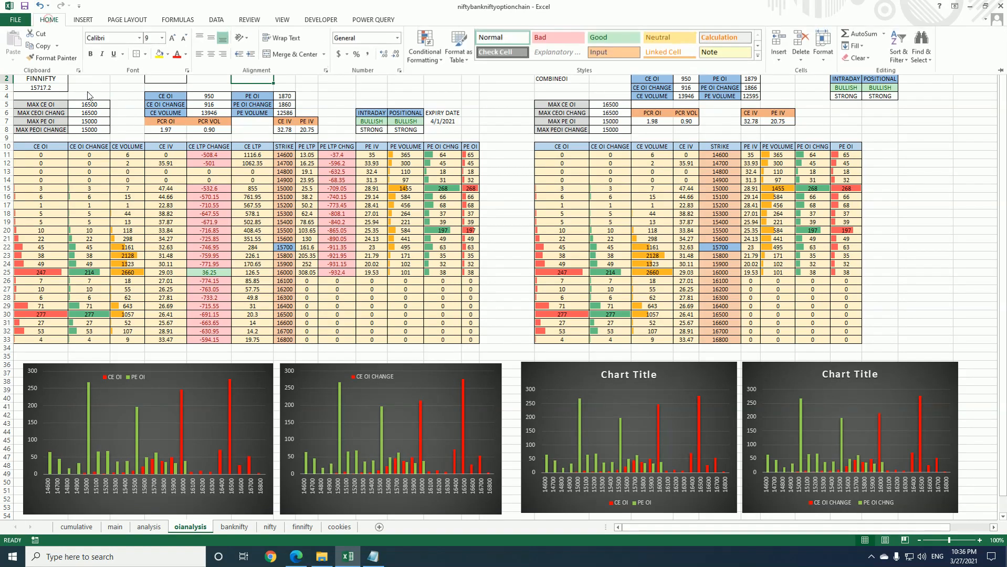
pyautogui.click(130, 53)
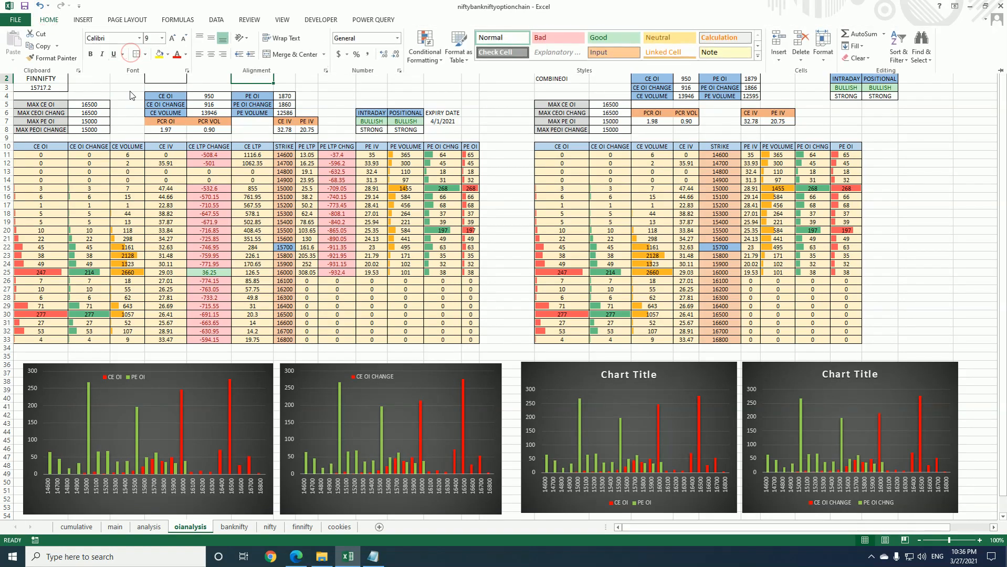
pyautogui.click(167, 77)
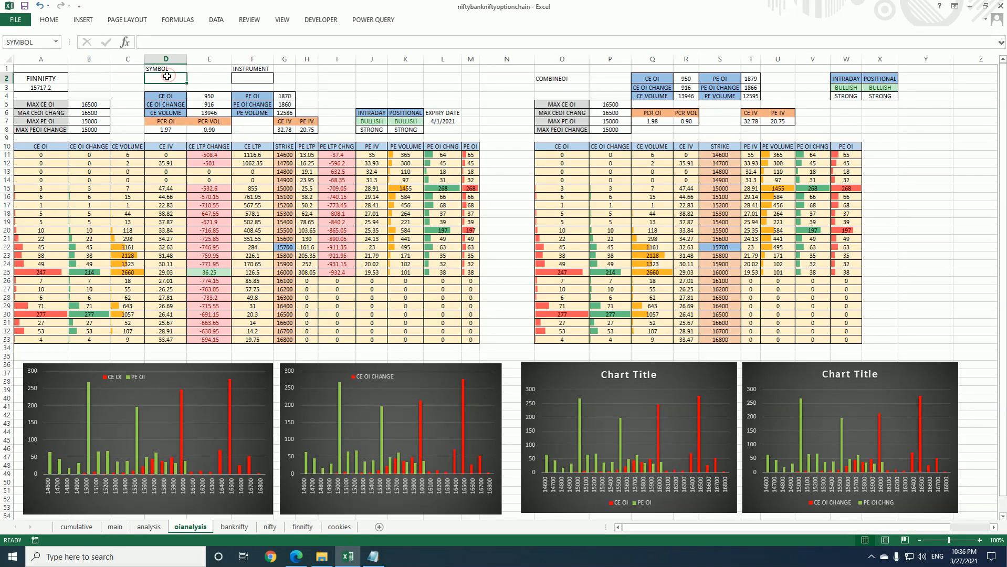
pyautogui.click(240, 80)
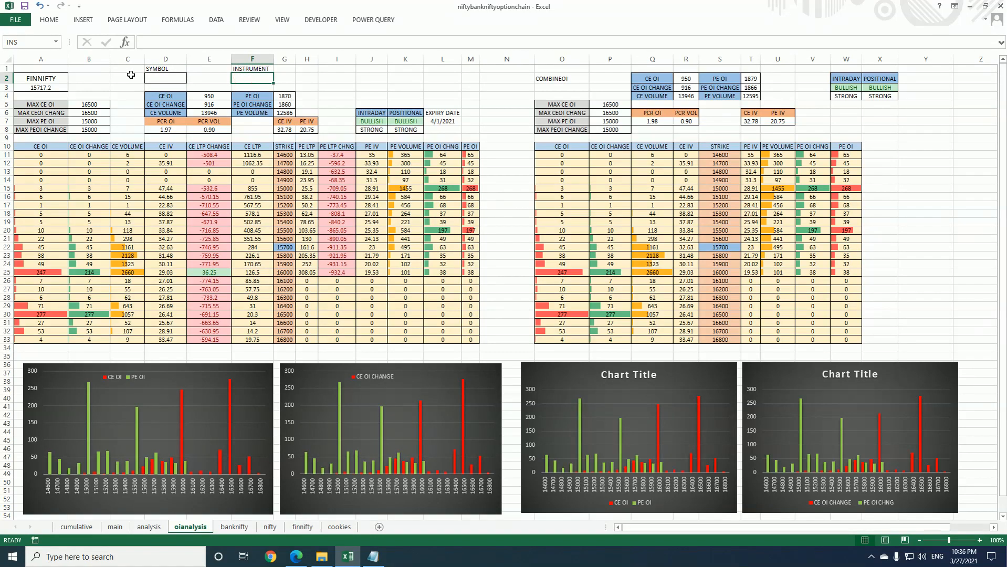
# Switch to Microsoft Edge, open the NSE option chain page and clear the network log in its developer tools
pyautogui.click(296, 556)
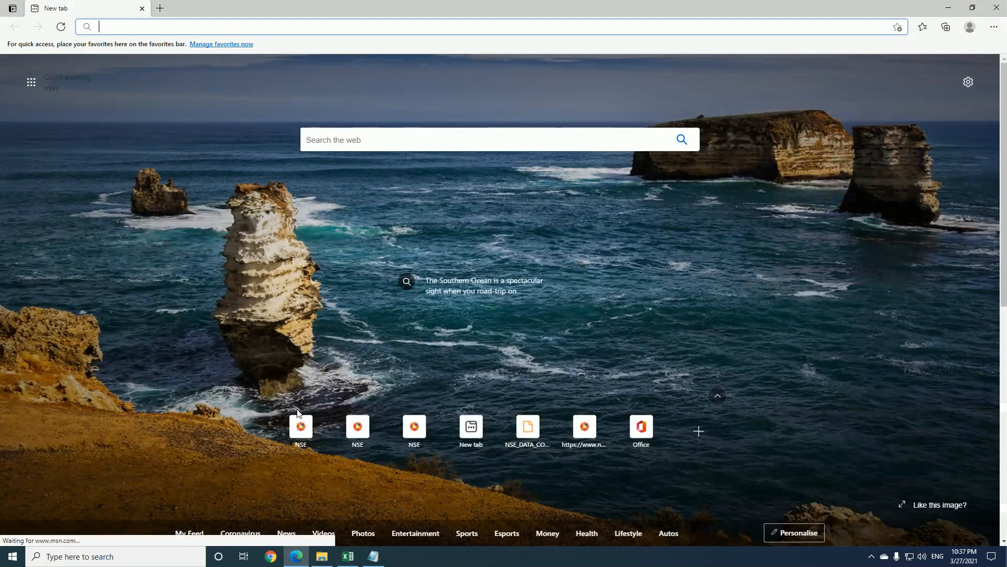
pyautogui.click(304, 428)
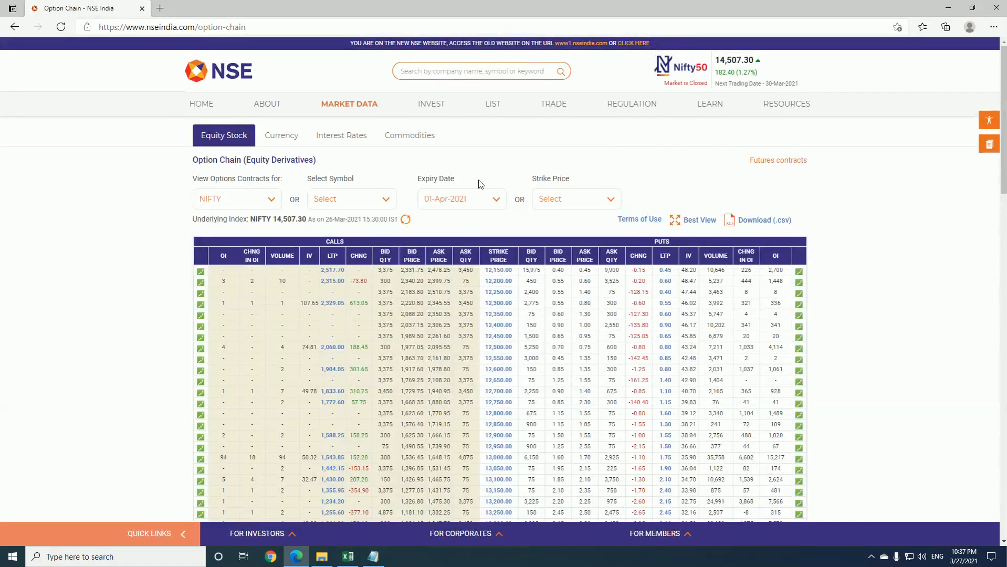
pyautogui.rightClick(848, 221)
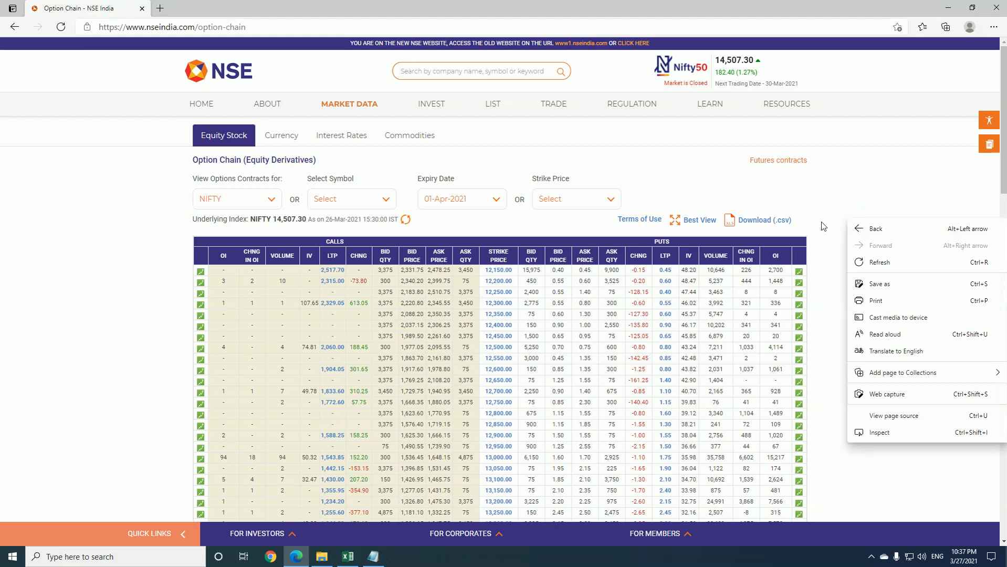
pyautogui.click(878, 434)
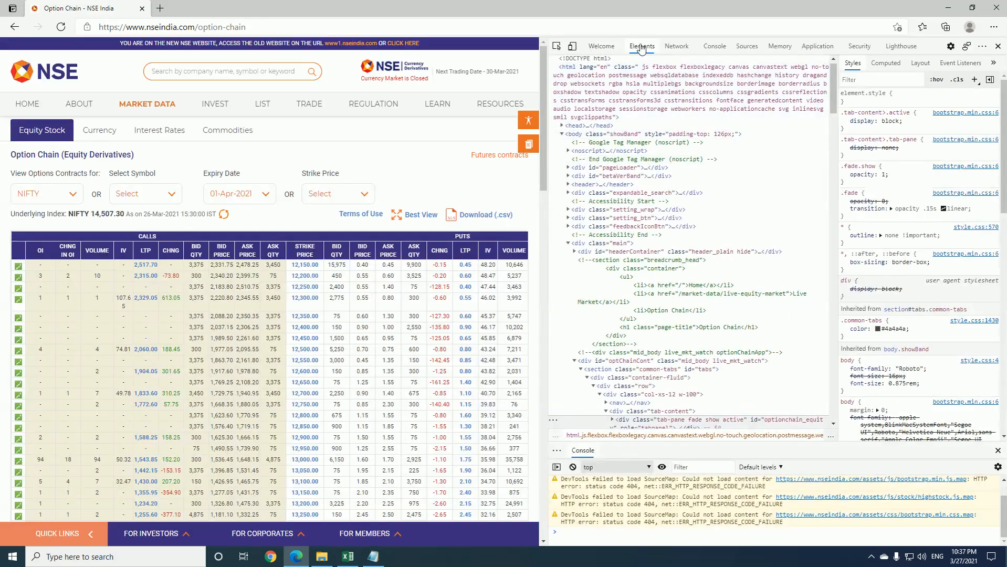
pyautogui.click(665, 47)
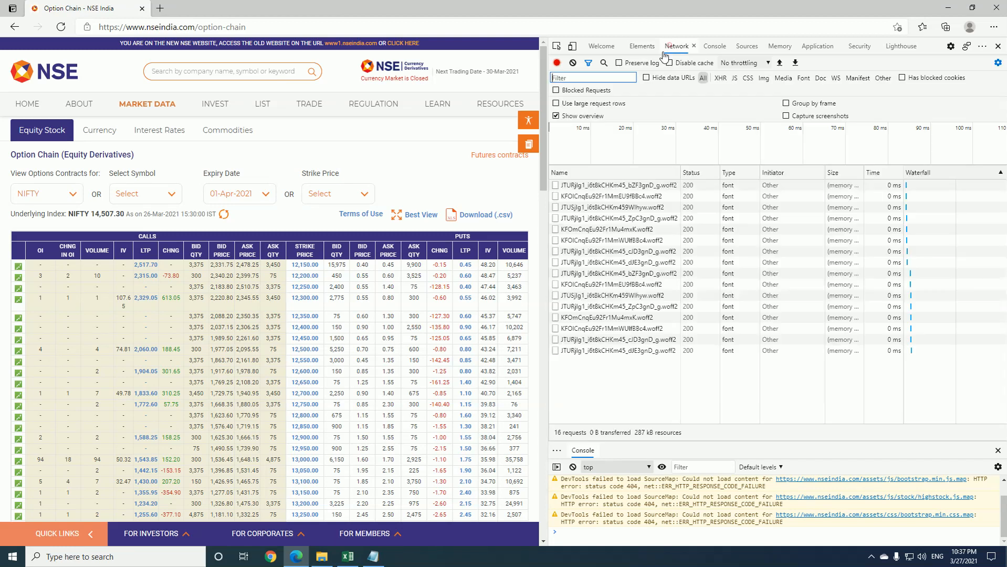
pyautogui.click(571, 63)
# Load the FINNIFTY option chain and inspect the headers of its option-chain-indices request
pyautogui.click(73, 195)
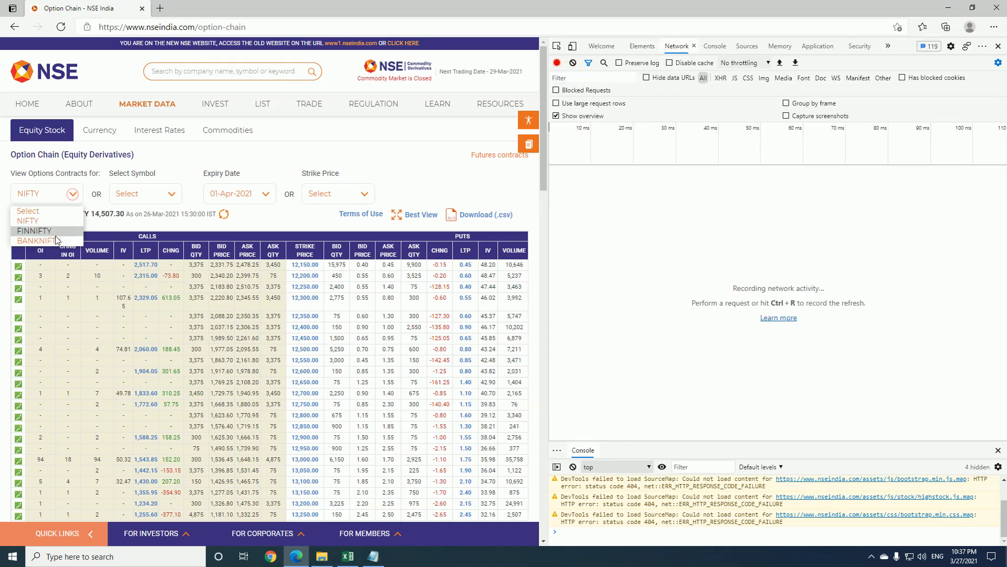
pyautogui.click(53, 226)
pyautogui.click(68, 203)
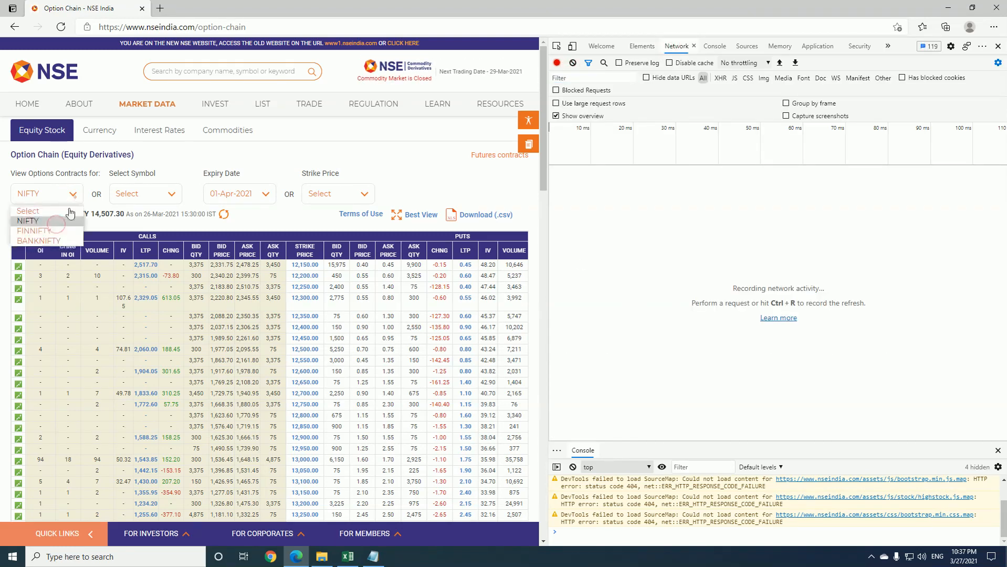
pyautogui.click(59, 227)
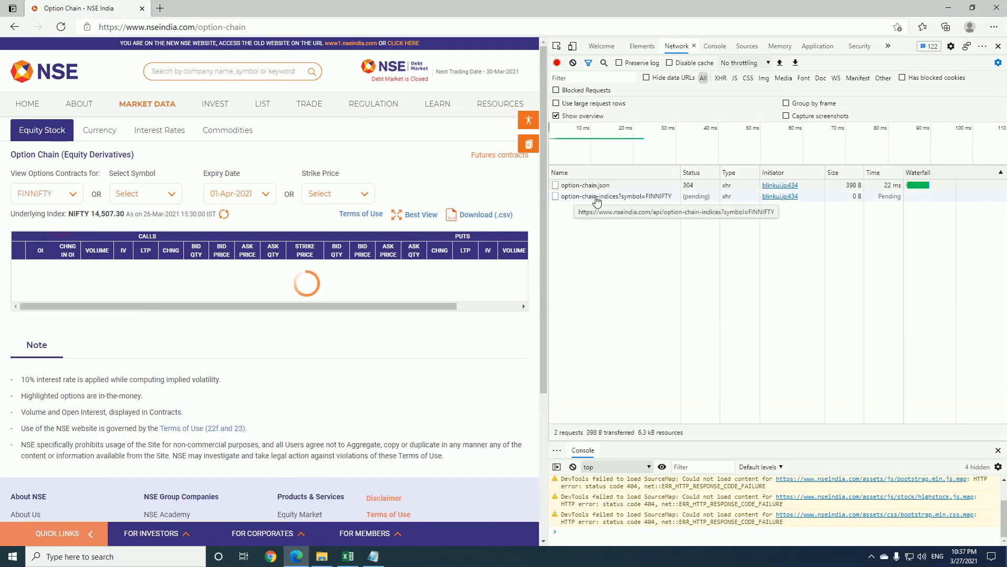
pyautogui.click(596, 198)
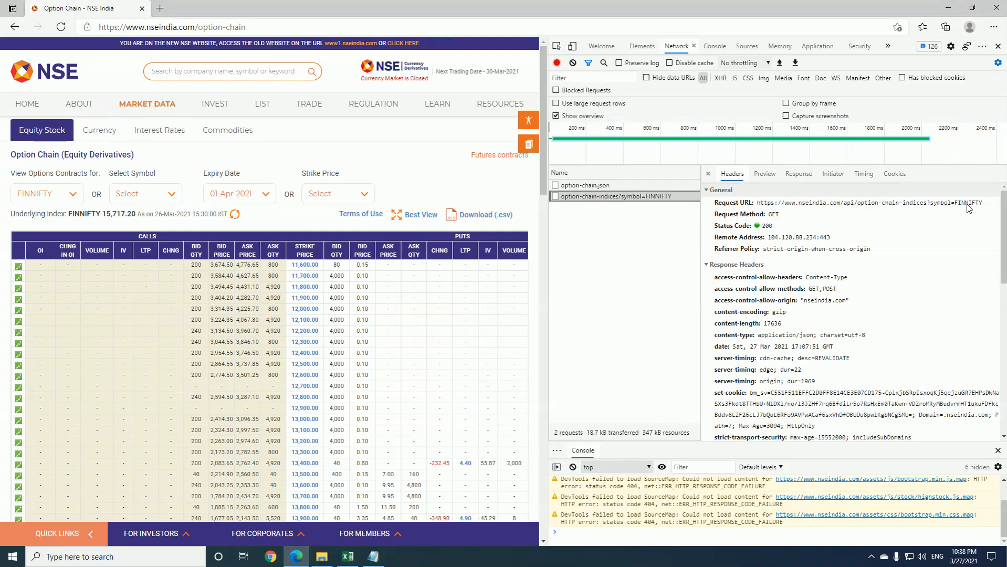
# Load the option chain for the ACC symbol and inspect the headers of its option-chain-equities request
pyautogui.click(177, 194)
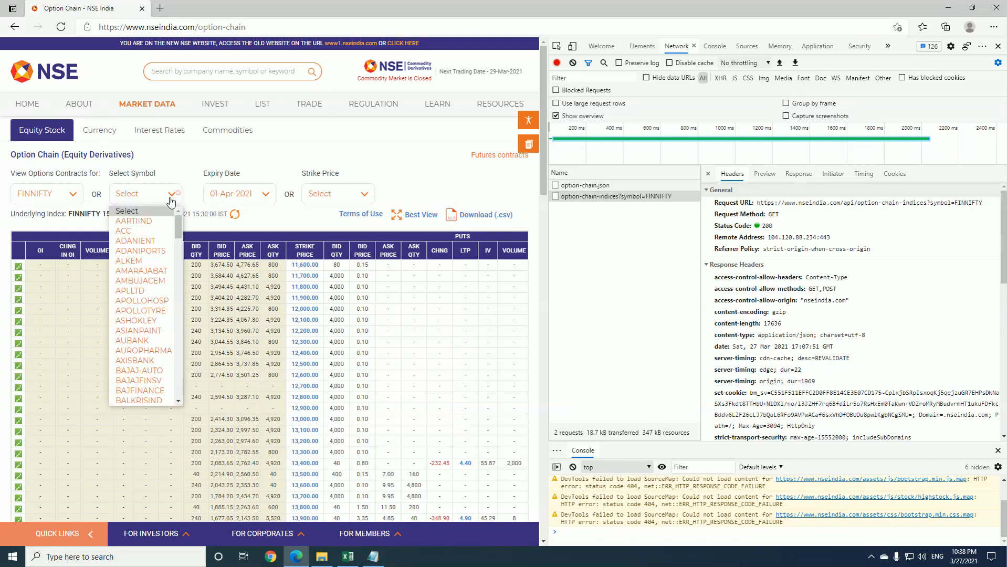
pyautogui.click(135, 232)
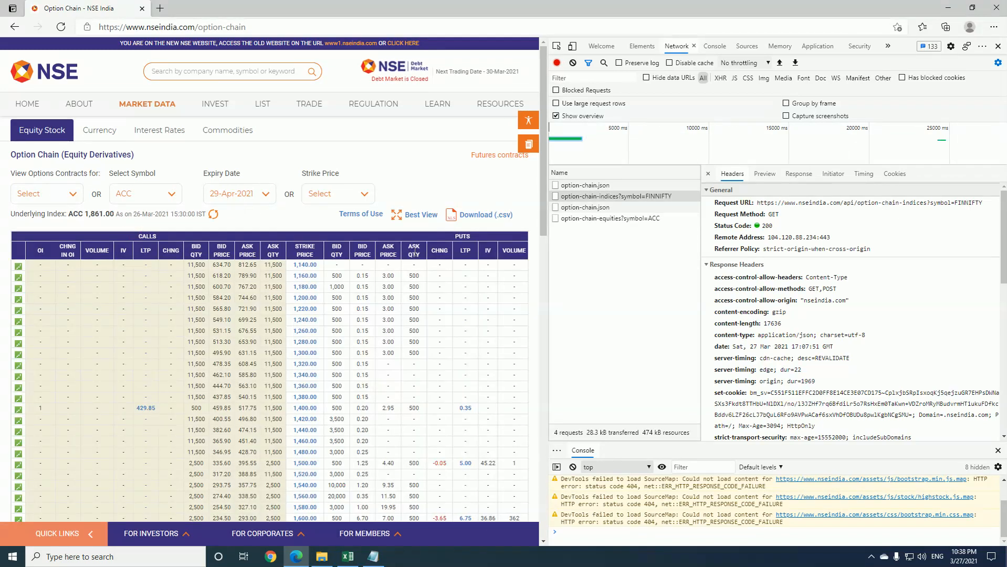
pyautogui.click(597, 219)
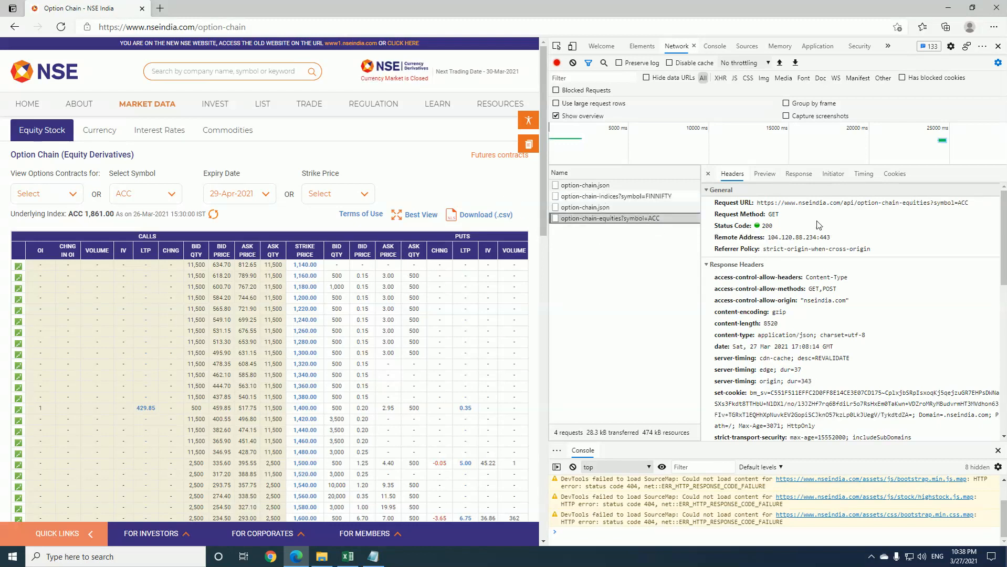
# Compare the request URLs of the FINNIFTY indices request and the ACC equities request
pyautogui.press('Up')
pyautogui.press('Up')
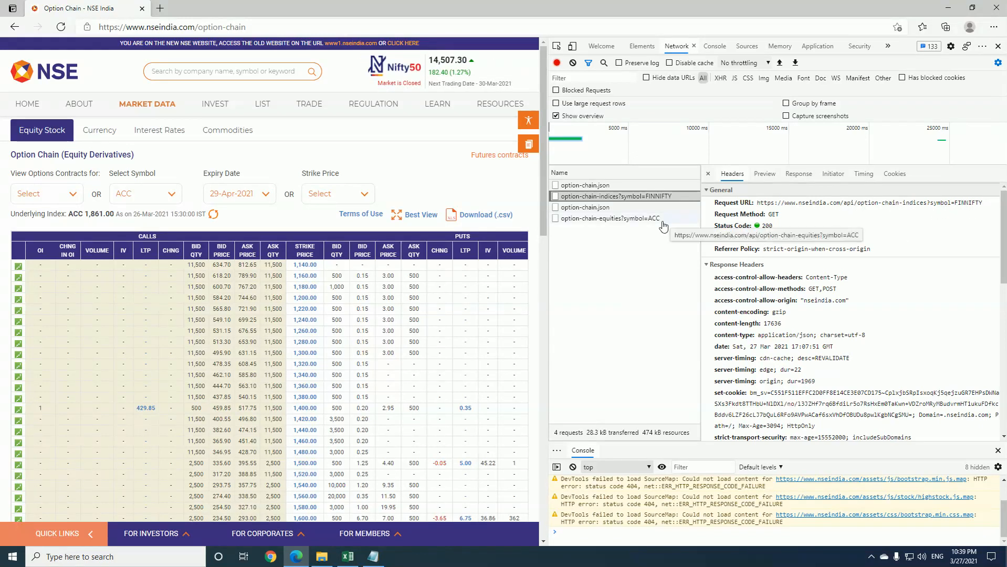
pyautogui.click(637, 221)
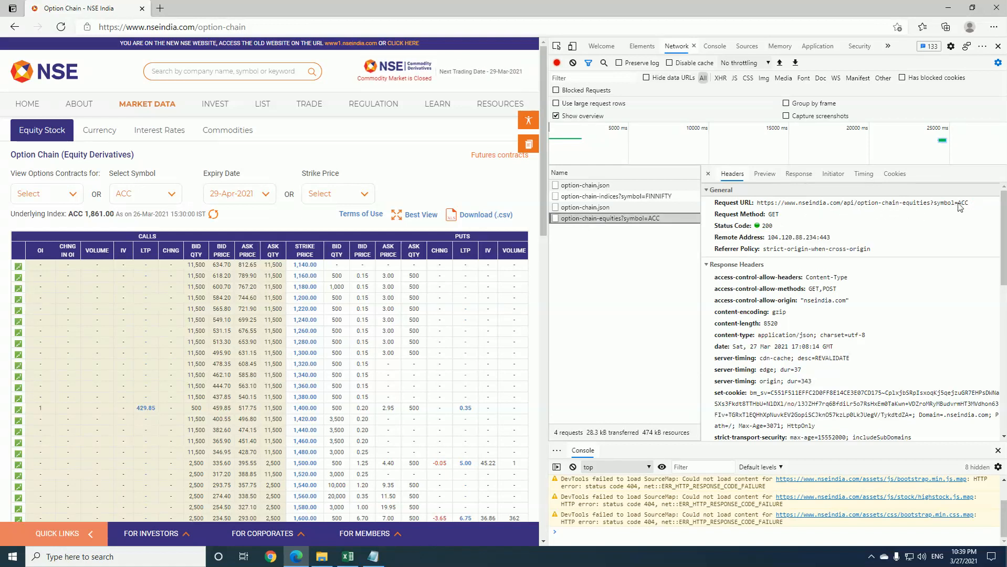
pyautogui.click(666, 203)
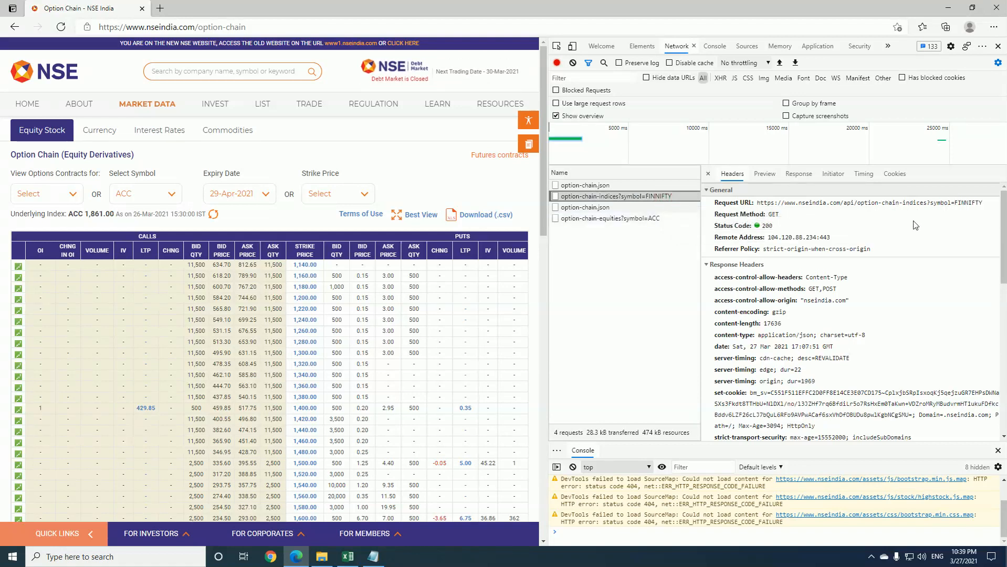
# Examine the symbol value and the indices or equities segment in the FINNIFTY and ACC request URLs
pyautogui.moveTo(903, 207); pyautogui.dragTo(983, 205)
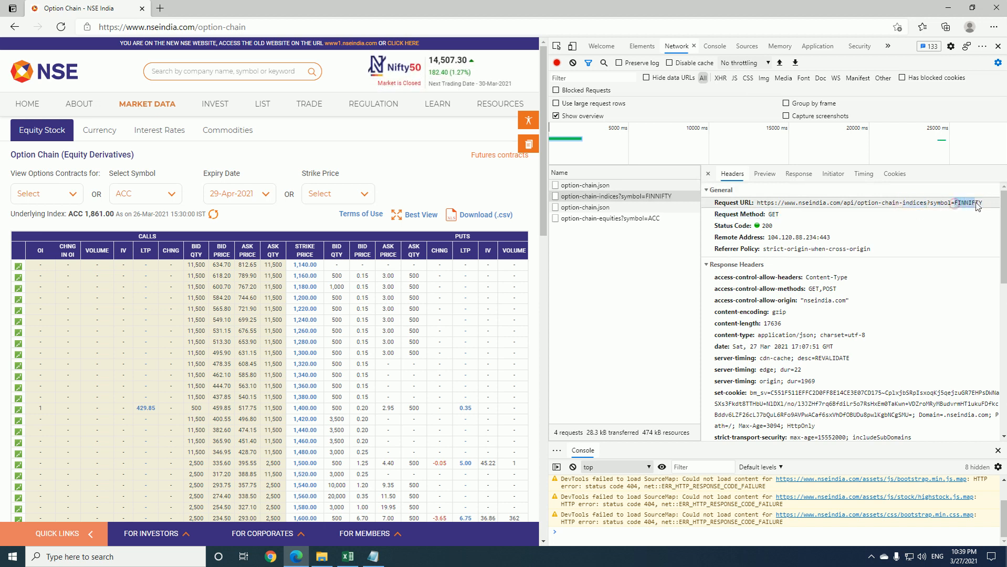
pyautogui.click(625, 218)
pyautogui.doubleClick(907, 206)
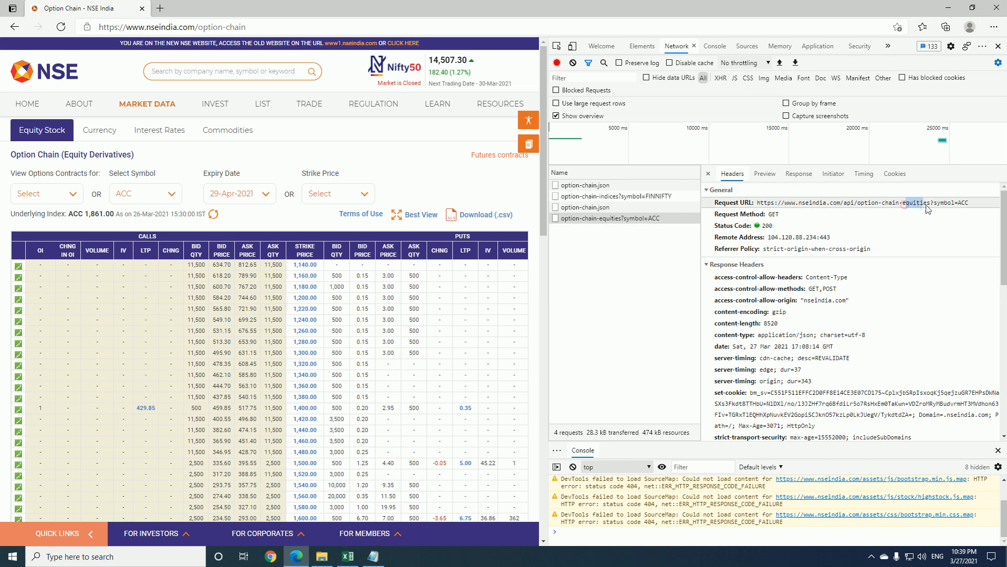
pyautogui.moveTo(956, 203); pyautogui.dragTo(959, 213)
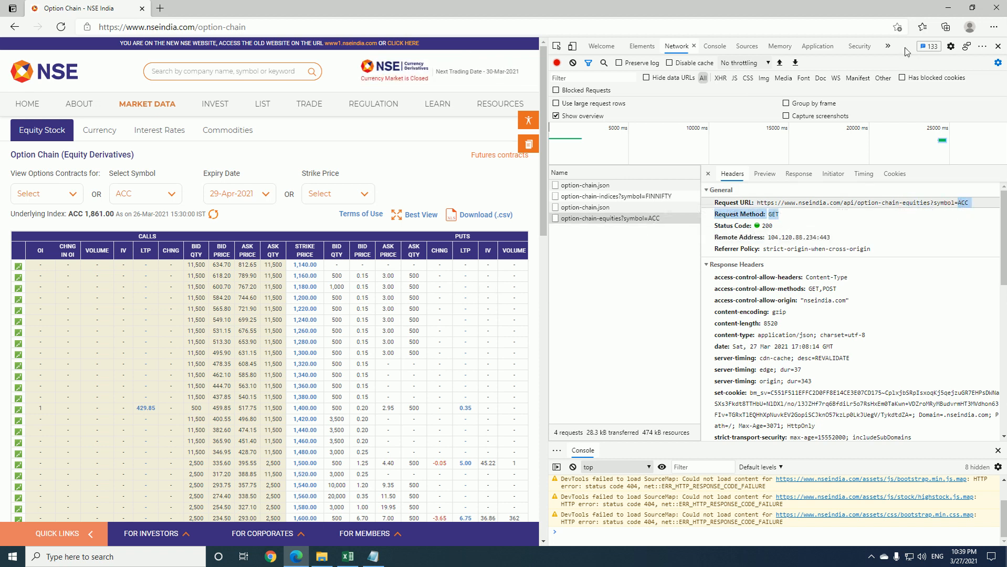
# Return to the Excel workbook, select the SYMBOL cell D2 on the oianalysis sheet and create a blank Power Query query
pyautogui.click(948, 8)
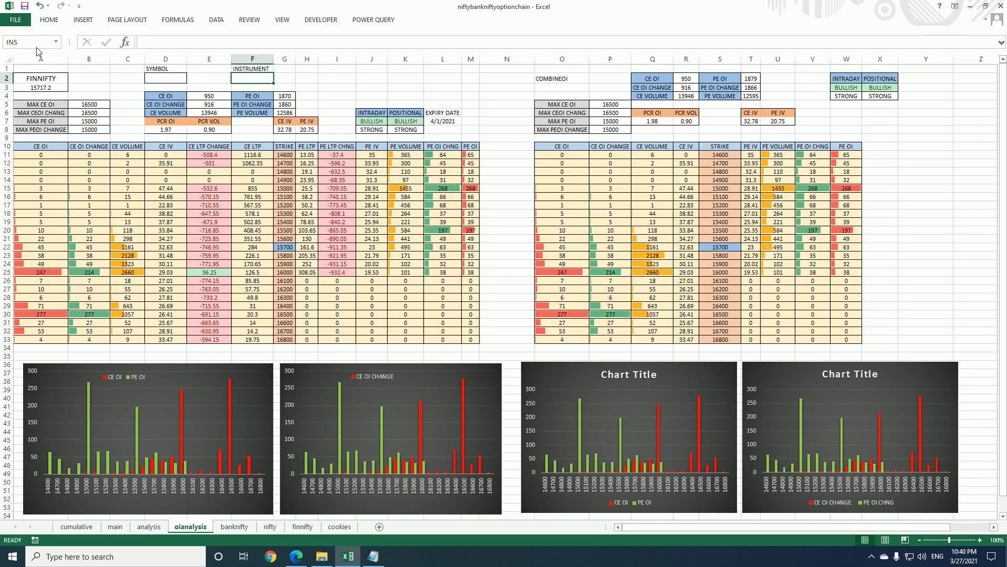
pyautogui.click(154, 80)
pyautogui.click(159, 79)
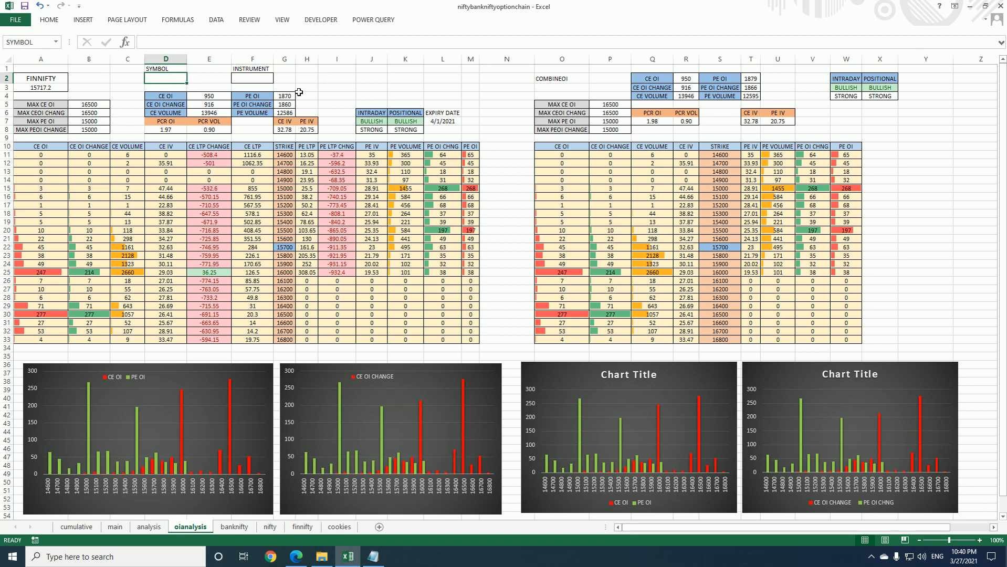
pyautogui.click(371, 21)
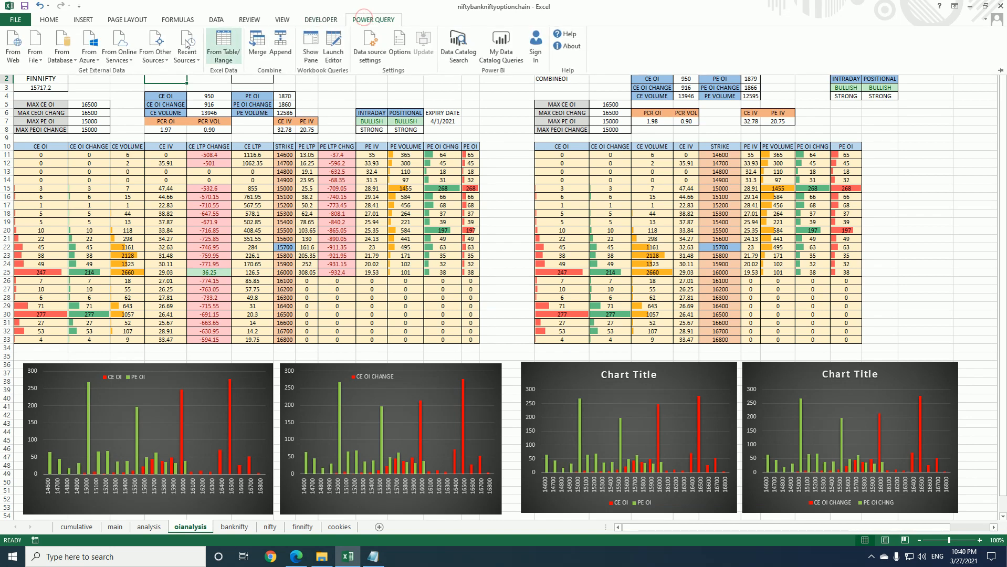
pyautogui.click(162, 58)
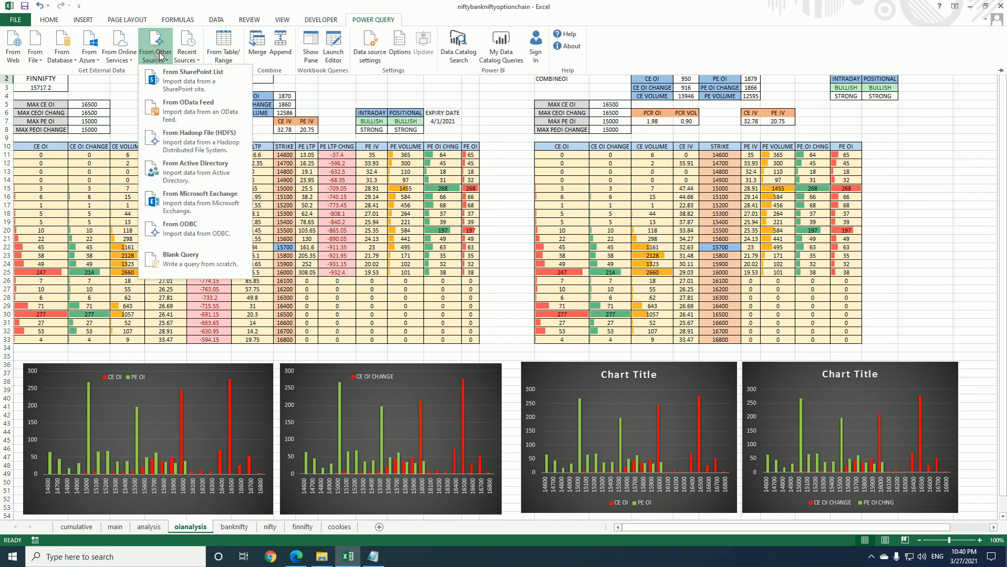
pyautogui.click(197, 266)
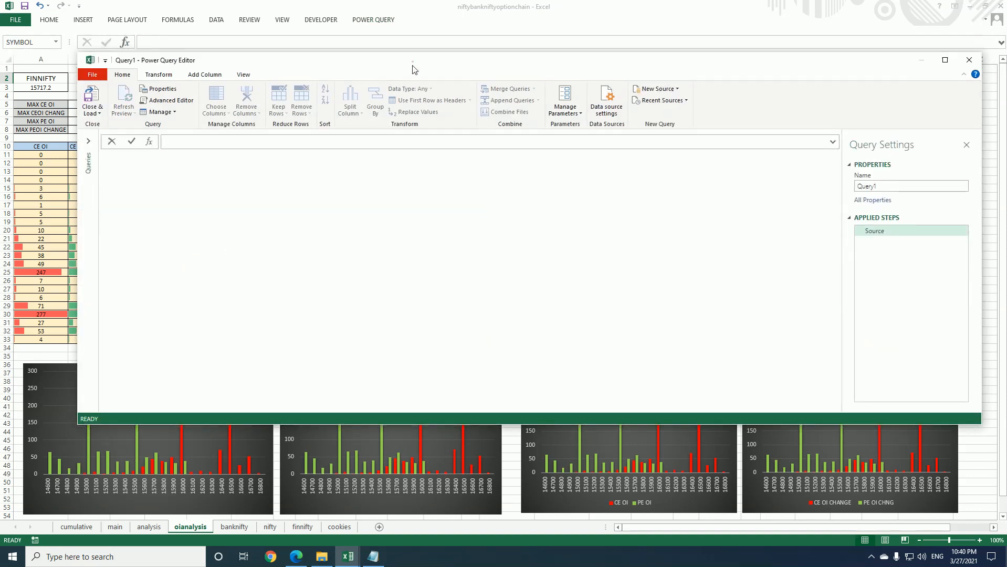
# Replace the blank query's code with the symbol function from the Notepad document, which reads the workbook cell named SYMBOL
pyautogui.click(168, 97)
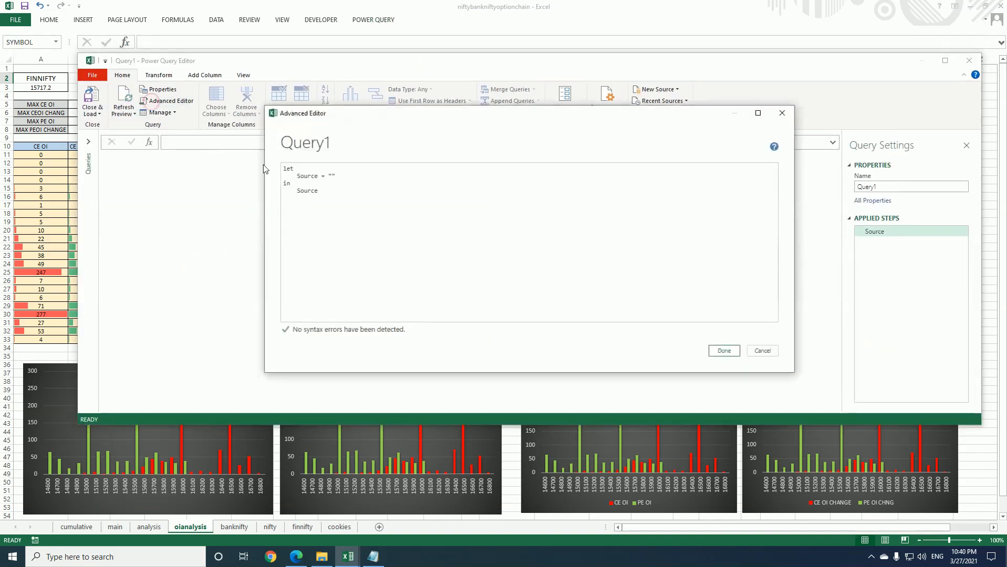
pyautogui.moveTo(282, 168); pyautogui.dragTo(346, 205)
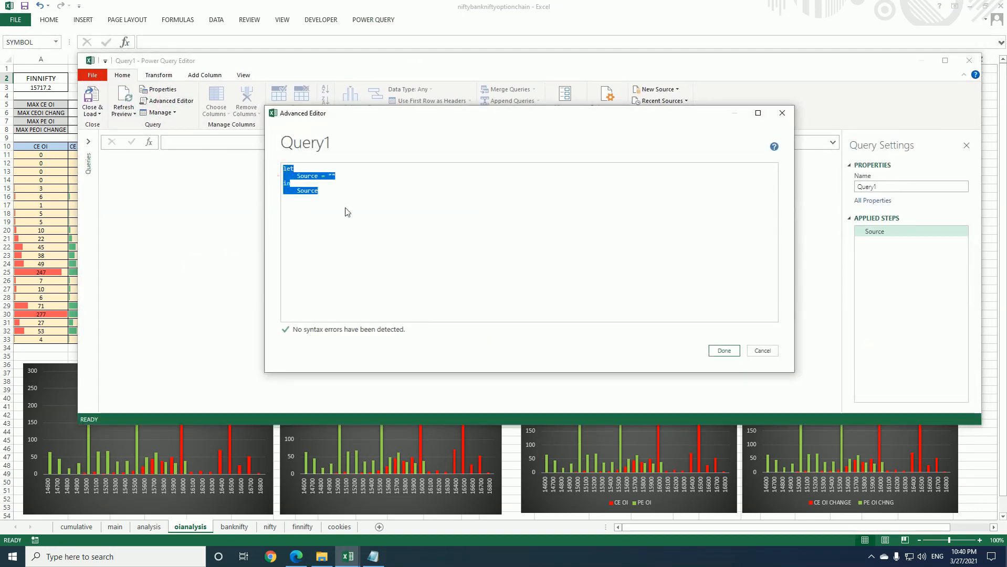
pyautogui.press('Delete')
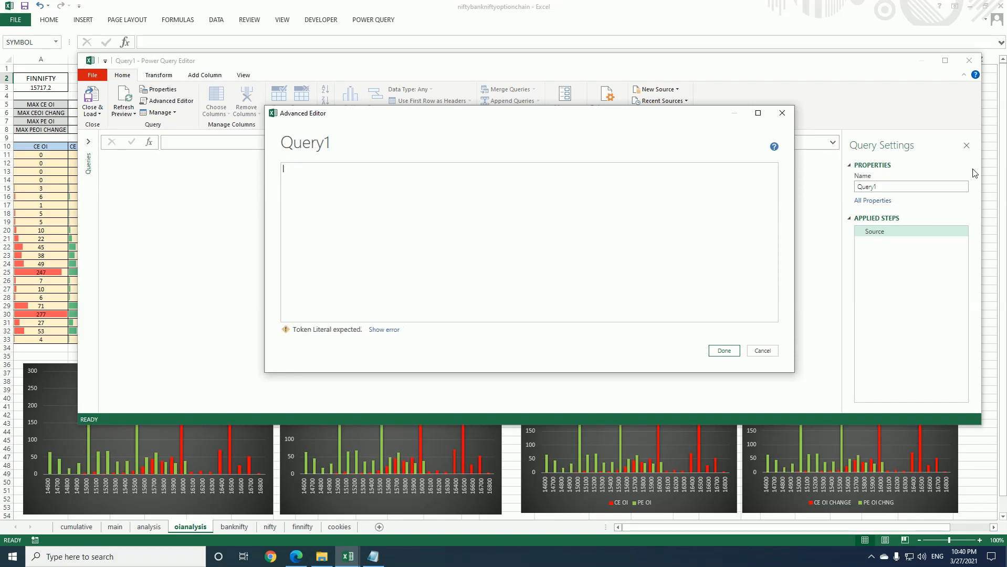
pyautogui.moveTo(1005, 57); pyautogui.dragTo(536, 71)
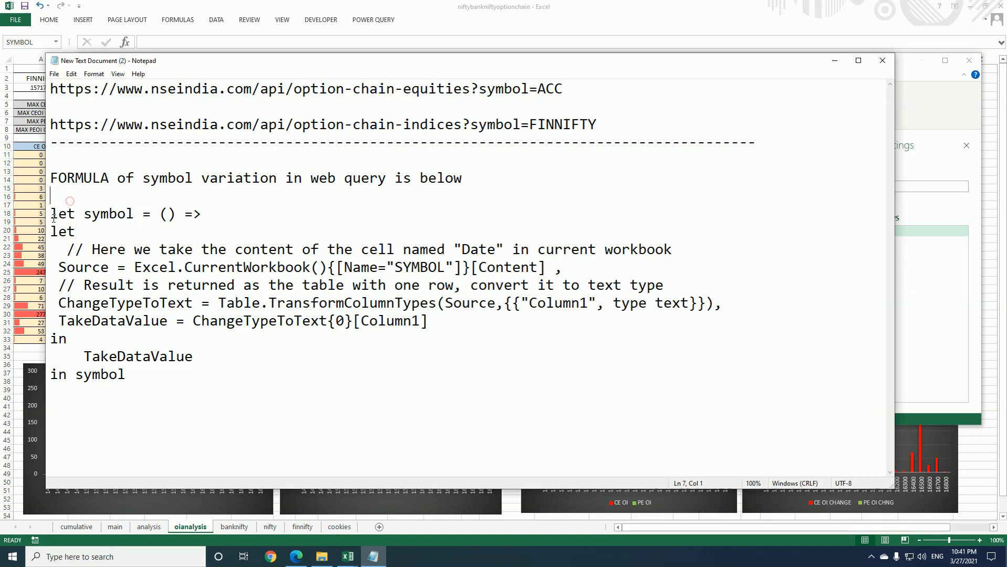
pyautogui.moveTo(51, 214); pyautogui.dragTo(128, 373)
pyautogui.hotkey('ctrl', 'c')
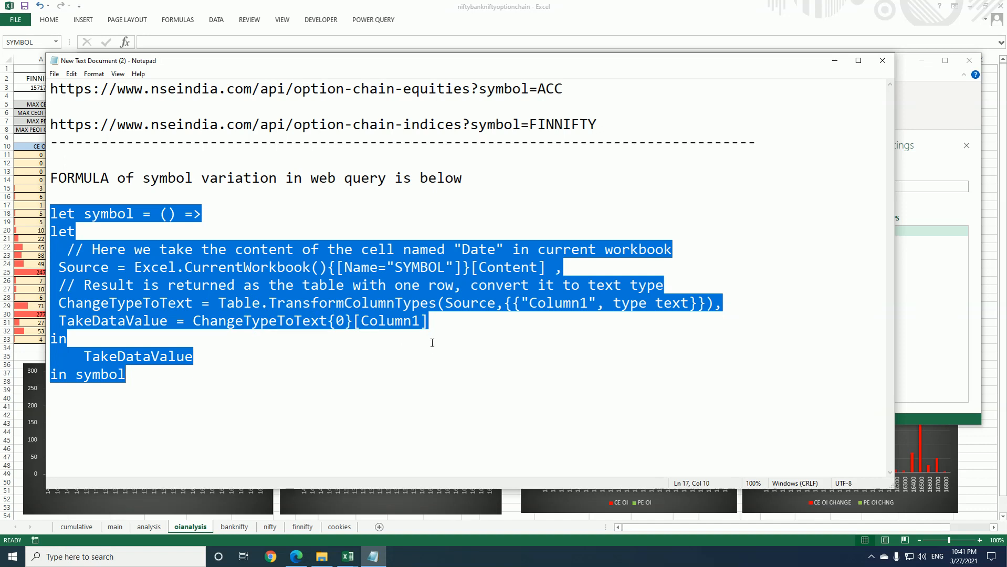
pyautogui.click(835, 61)
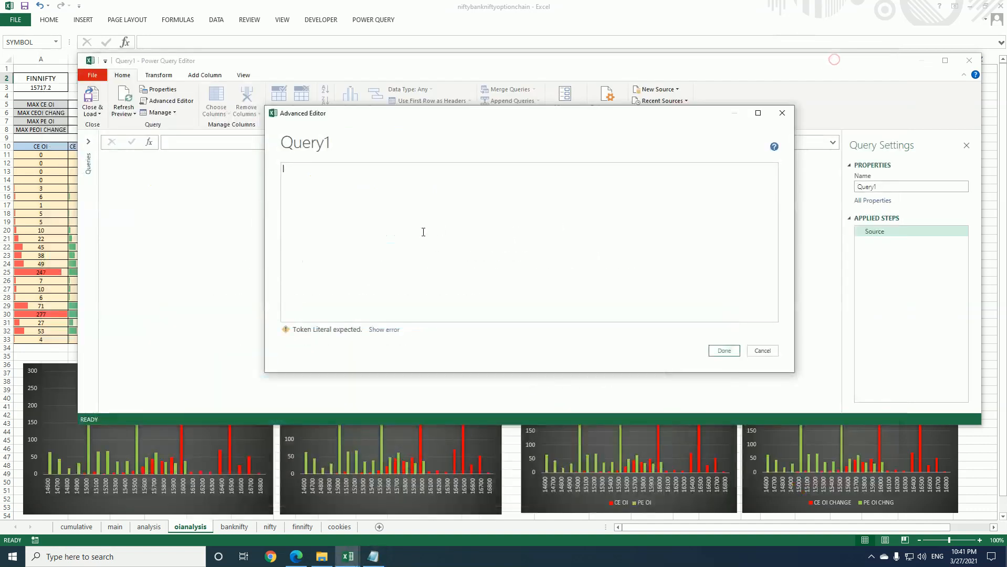
pyautogui.click(345, 169)
pyautogui.hotkey('ctrl', 'v')
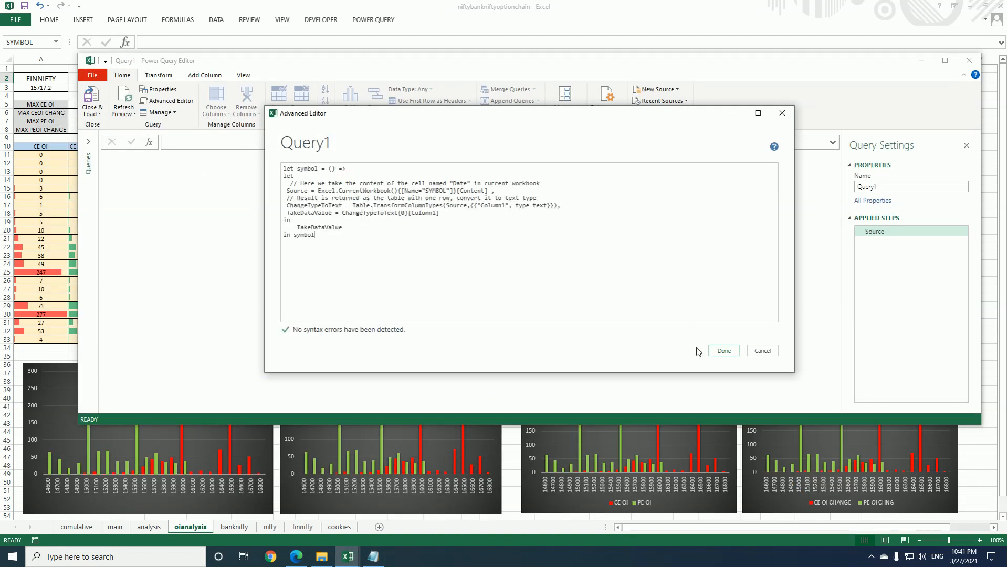
pyautogui.click(724, 351)
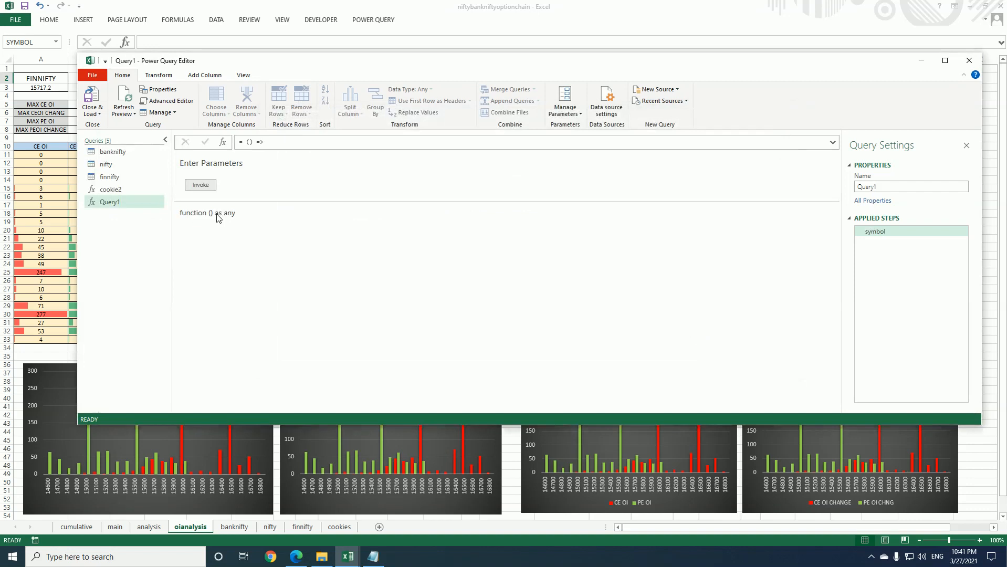
# Rename the new function query as SYMBOL
pyautogui.click(209, 184)
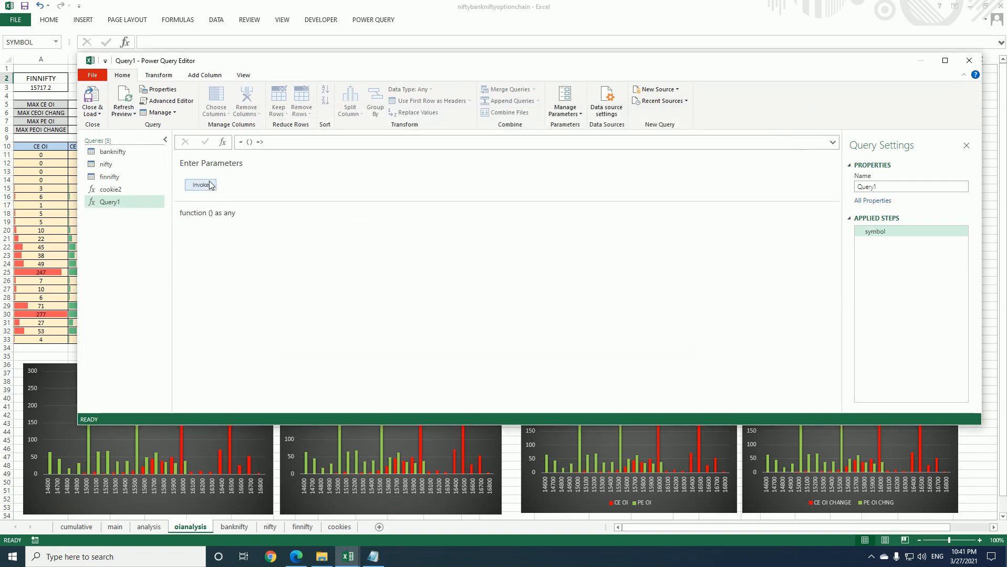
pyautogui.click(881, 182)
pyautogui.press('BackSpace')
pyautogui.press('BackSpace')
pyautogui.press('BackSpace')
pyautogui.press('BackSpace')
pyautogui.press('BackSpace')
pyautogui.press('BackSpace')
pyautogui.press('Return')
# Invoke the SYMBOL function as a test and delete the resulting Invoked Function query
pyautogui.click(202, 186)
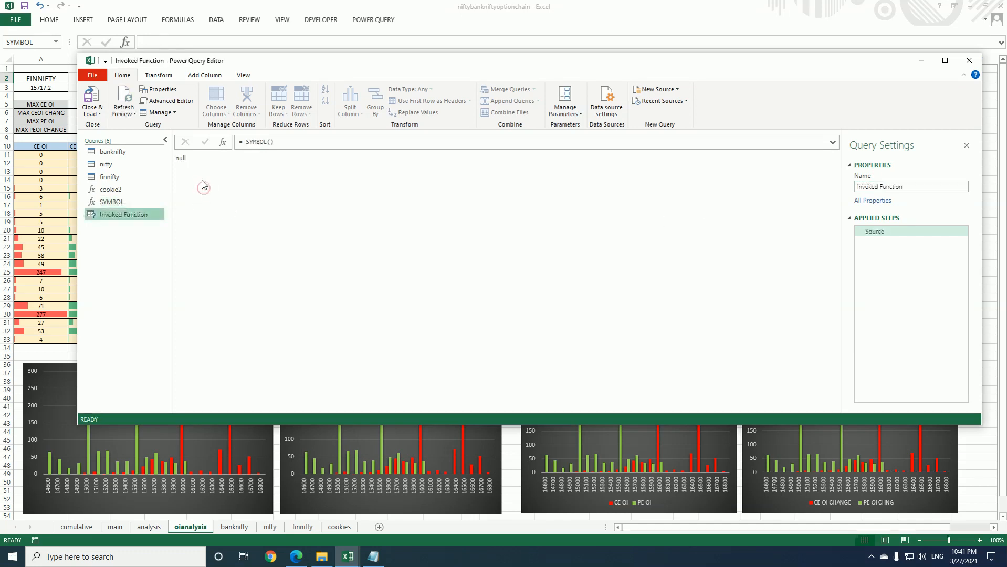
pyautogui.rightClick(154, 213)
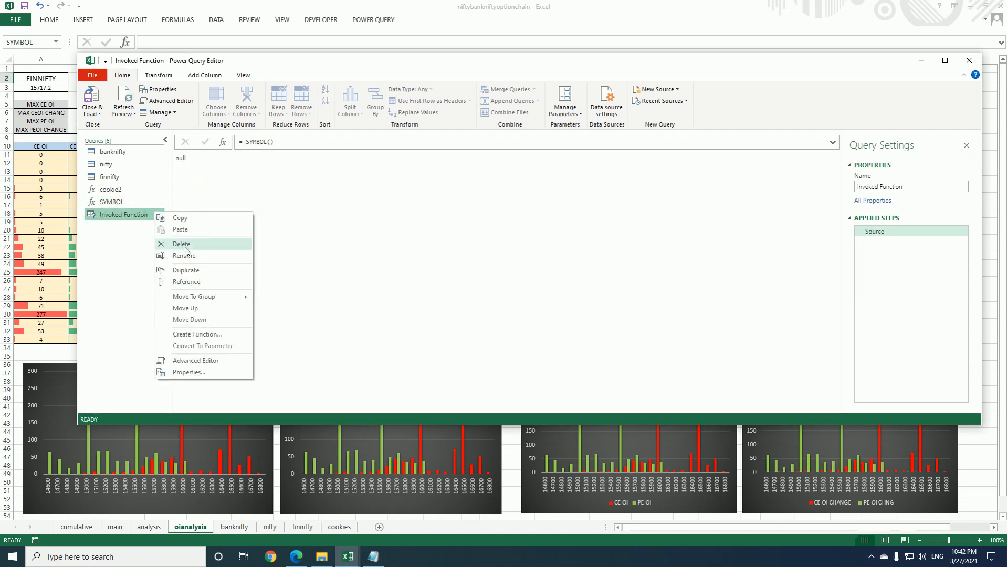
pyautogui.click(185, 251)
pyautogui.click(549, 295)
# Close the query editor keeping the changes, and enter ACC in the SYMBOL cell D2
pyautogui.click(969, 61)
pyautogui.click(529, 295)
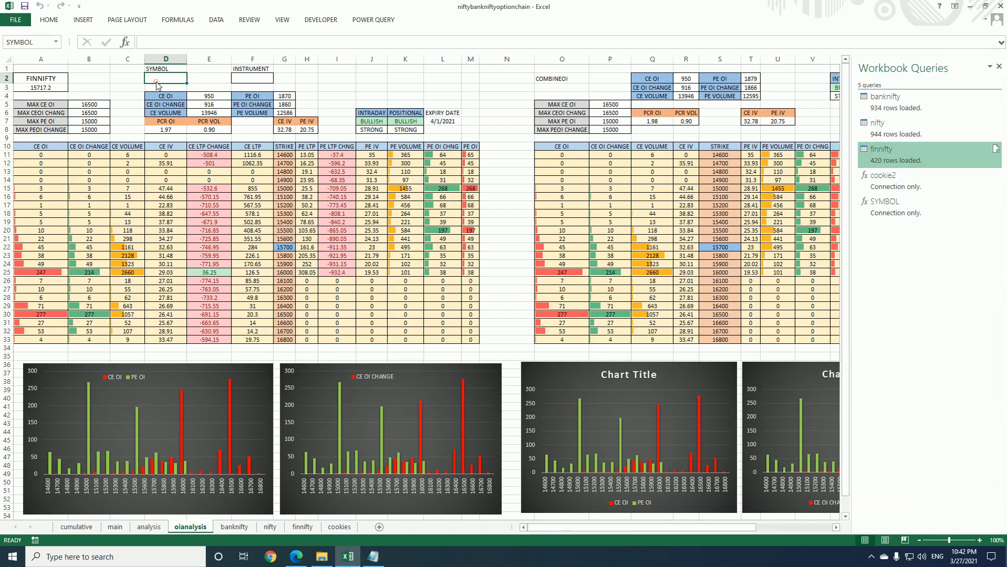
pyautogui.write('ACC')
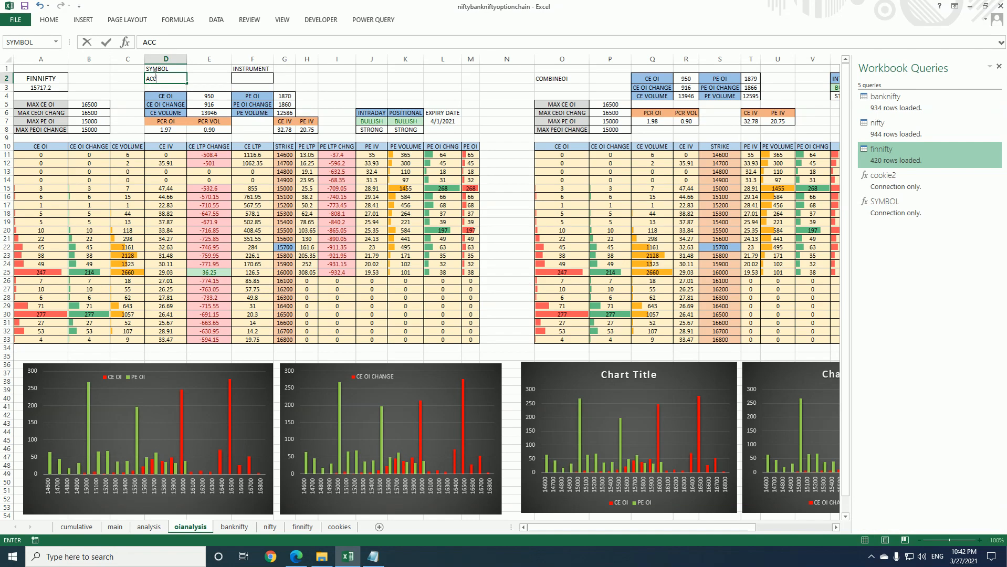
pyautogui.press('Return')
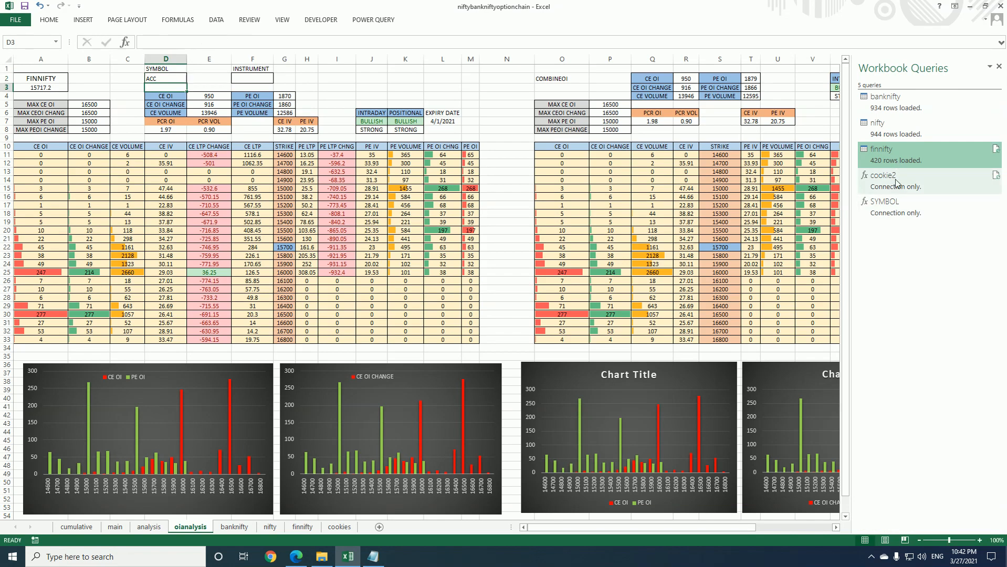
# Reopen the SYMBOL query for editing and invoke its function to check the value read from the SYMBOL cell
pyautogui.rightClick(895, 206)
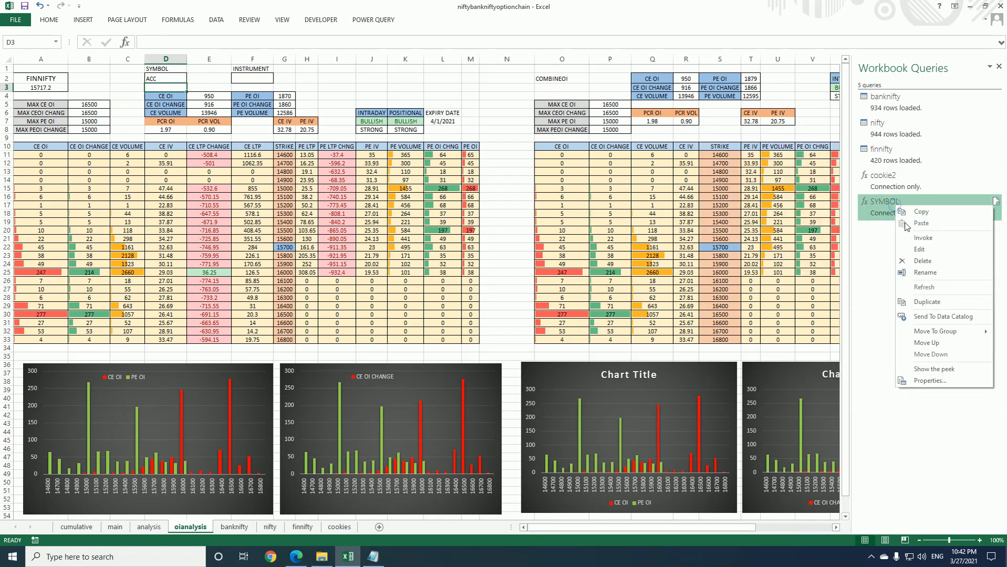
pyautogui.click(919, 251)
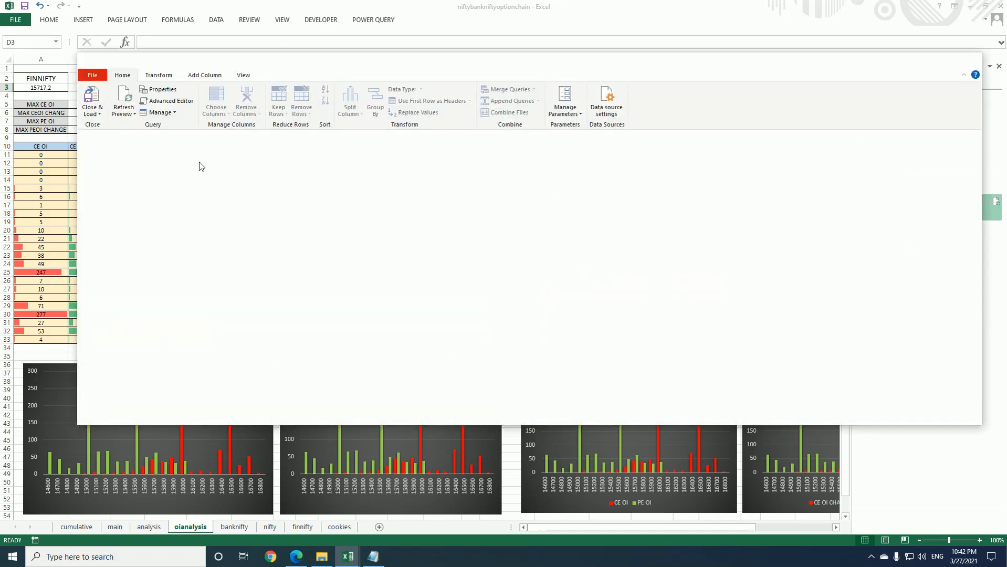
pyautogui.click(89, 142)
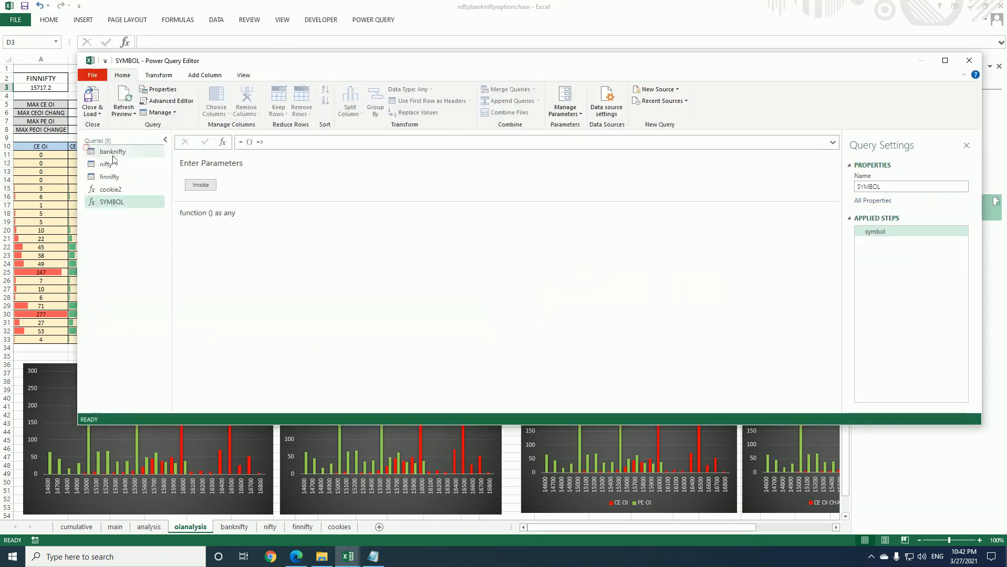
pyautogui.click(205, 188)
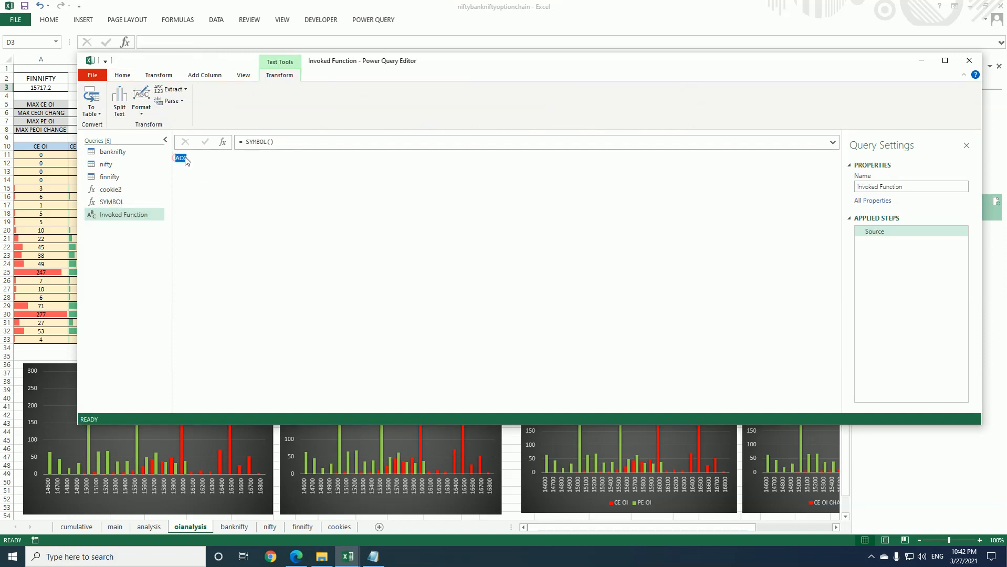
pyautogui.moveTo(430, 53); pyautogui.dragTo(431, 73)
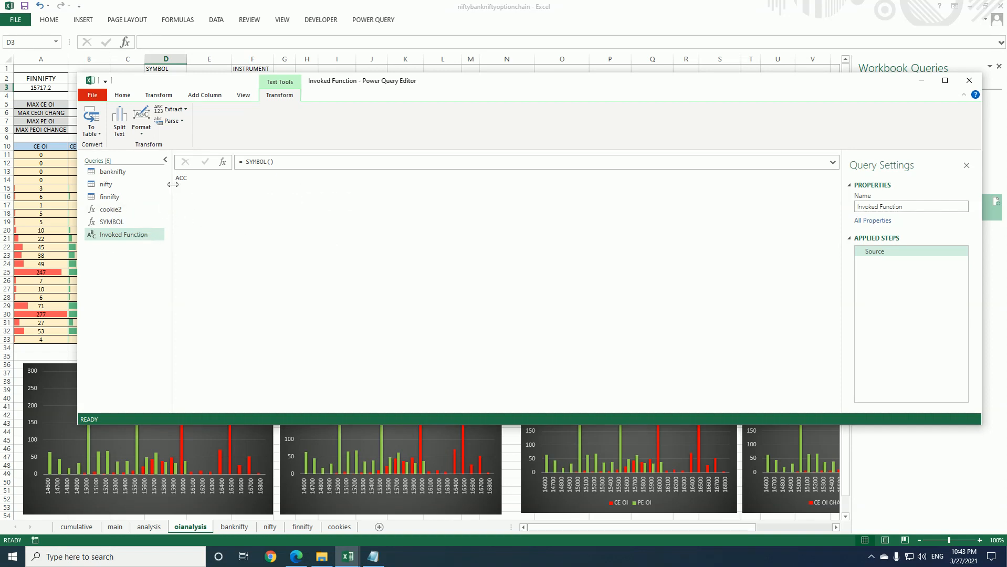
# Delete the Invoked Function test query and close the query editor
pyautogui.rightClick(135, 240)
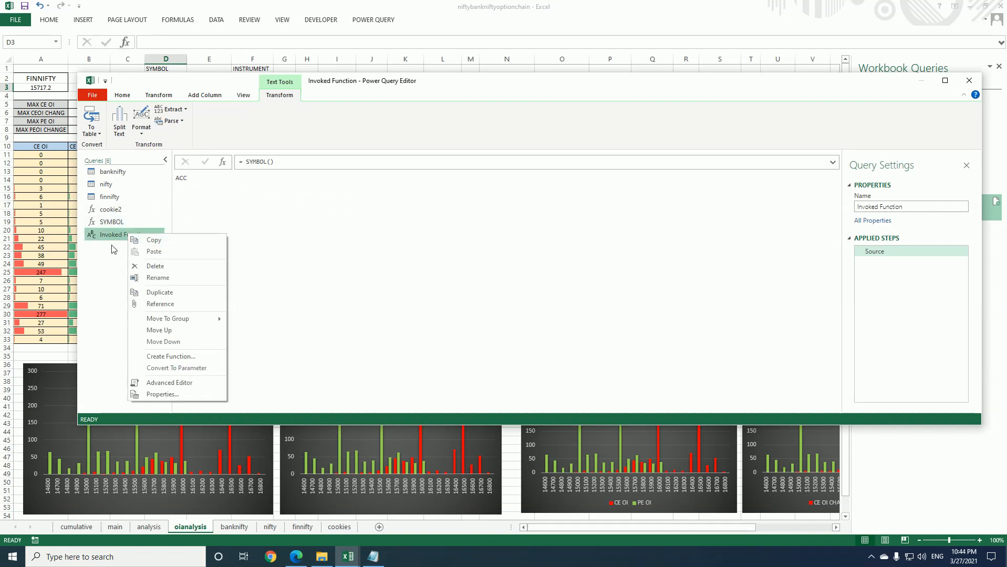
pyautogui.click(153, 267)
pyautogui.click(541, 292)
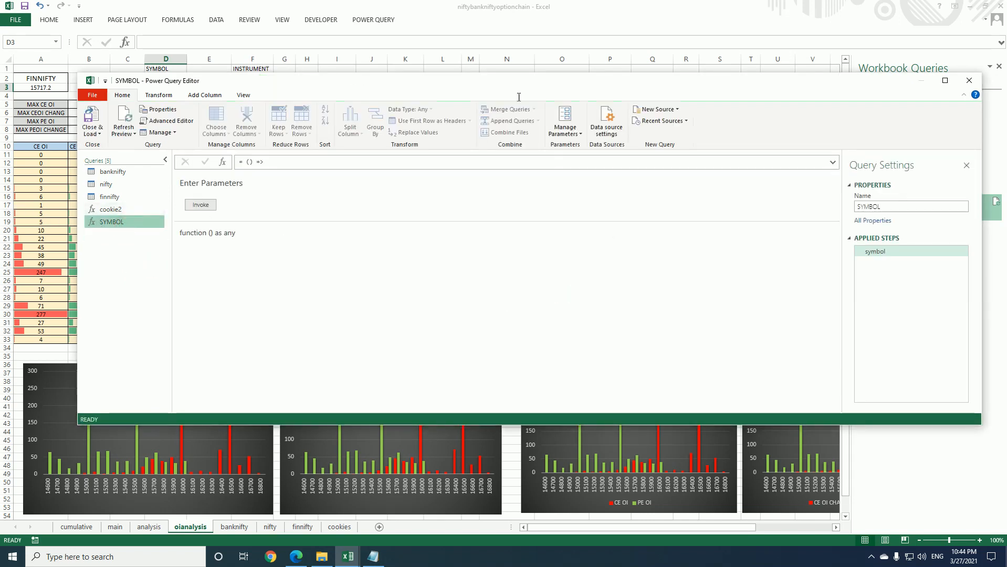
pyautogui.click(969, 80)
# Start a formula in the INSTRUMENT cell F2 with =if(or(SYMBOL=, referencing the SYMBOL cell
pyautogui.click(197, 100)
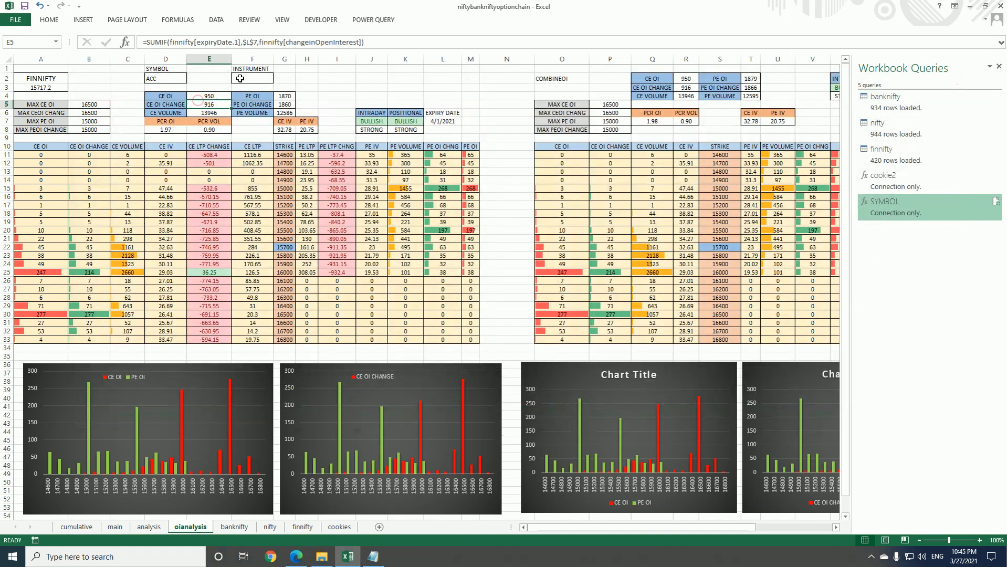
pyautogui.click(240, 78)
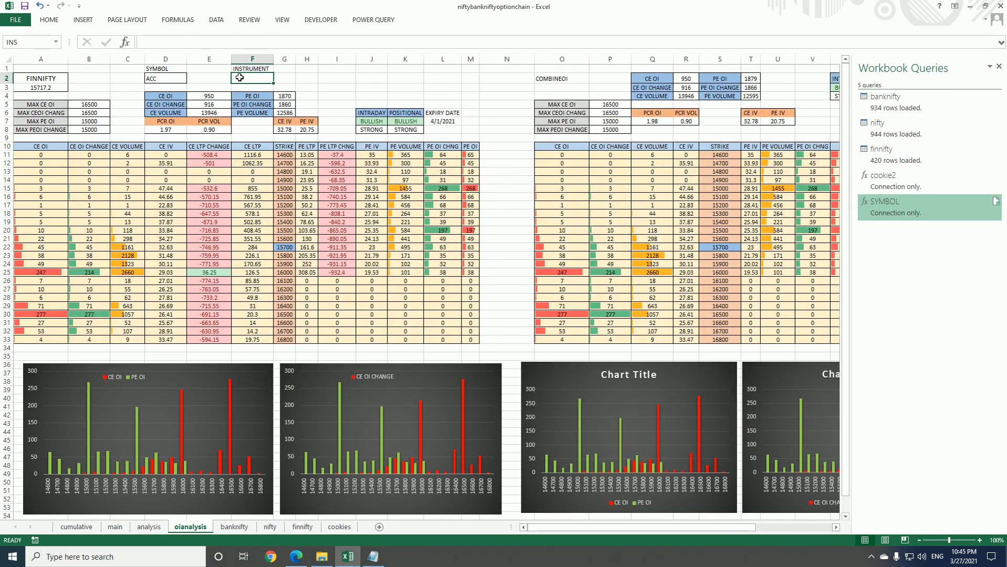
pyautogui.write('=if')
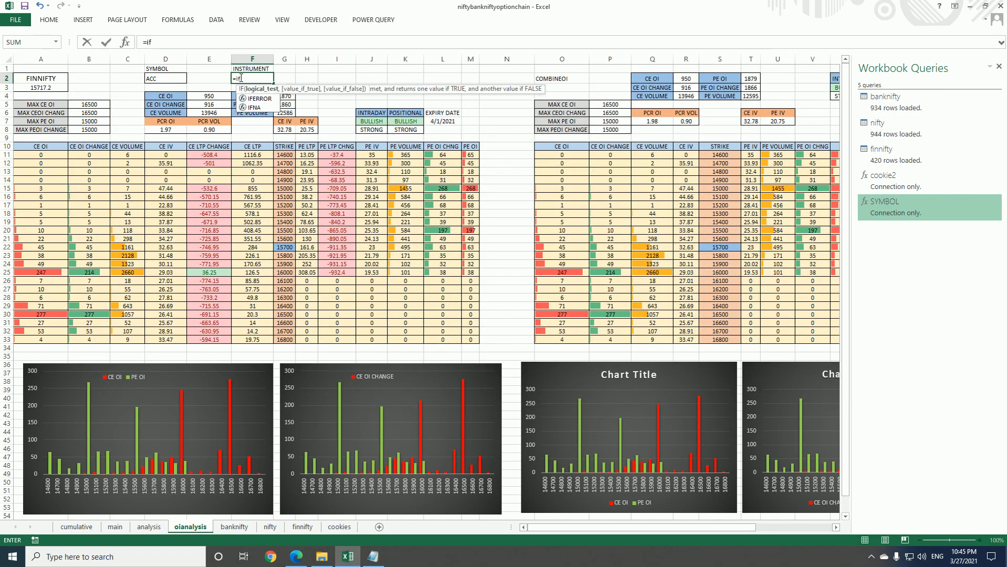
pyautogui.write('(or')
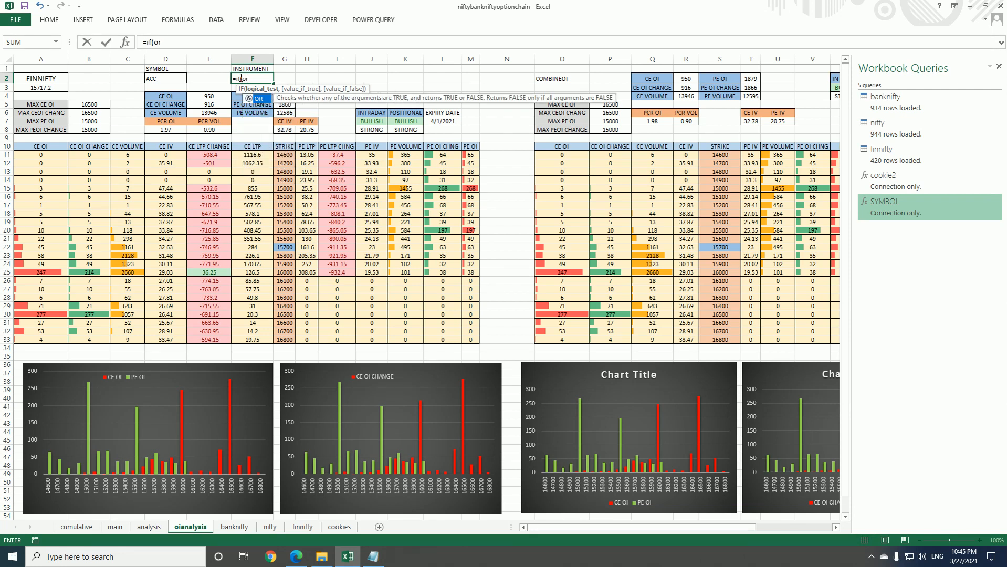
pyautogui.write('(')
pyautogui.click(165, 78)
pyautogui.write('=')
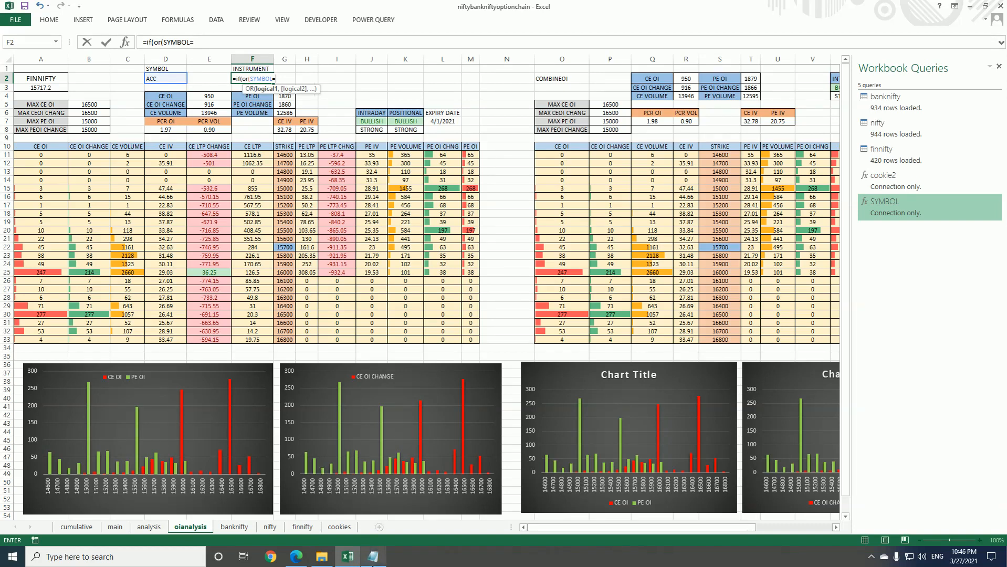
# Switch to the browser and compare the request URLs of the FINNIFTY indices and ACC equities option-chain calls
pyautogui.click(296, 556)
pyautogui.click(625, 196)
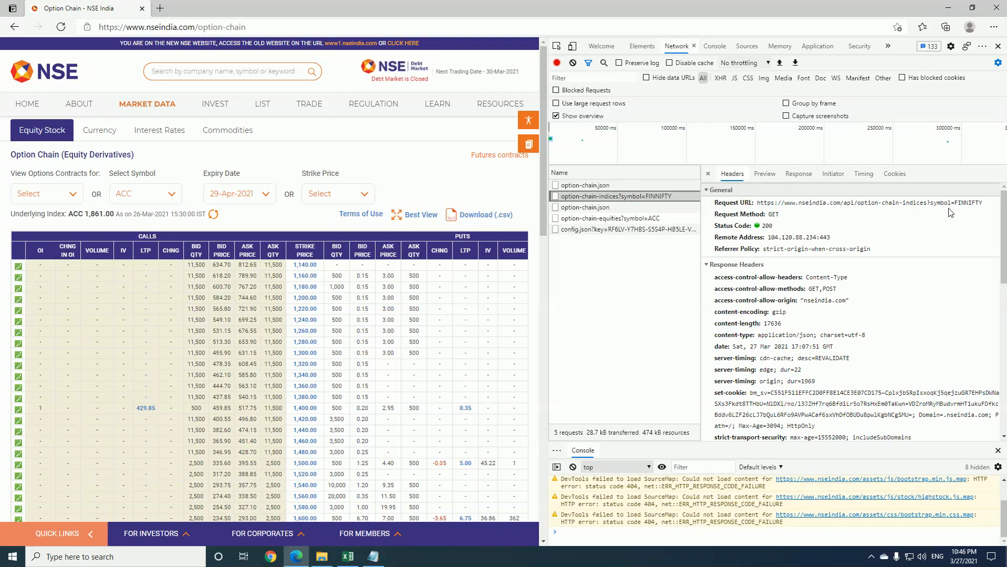
pyautogui.click(651, 219)
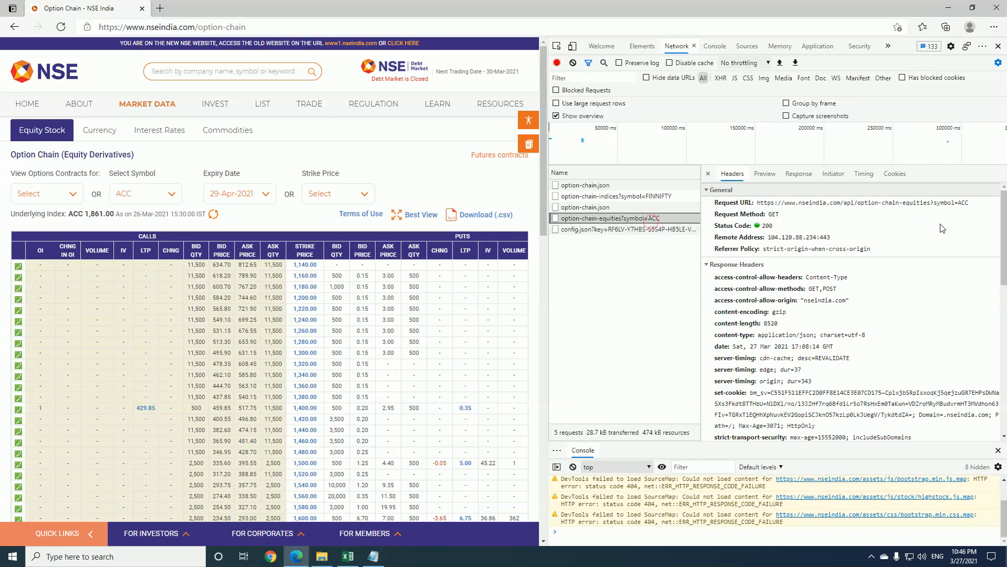
pyautogui.click(947, 7)
# Complete the OR test in the F2 formula so SYMBOL is compared with "NIFTY", "BANKNIFTY" and "FINNIFTY"
pyautogui.click(242, 42)
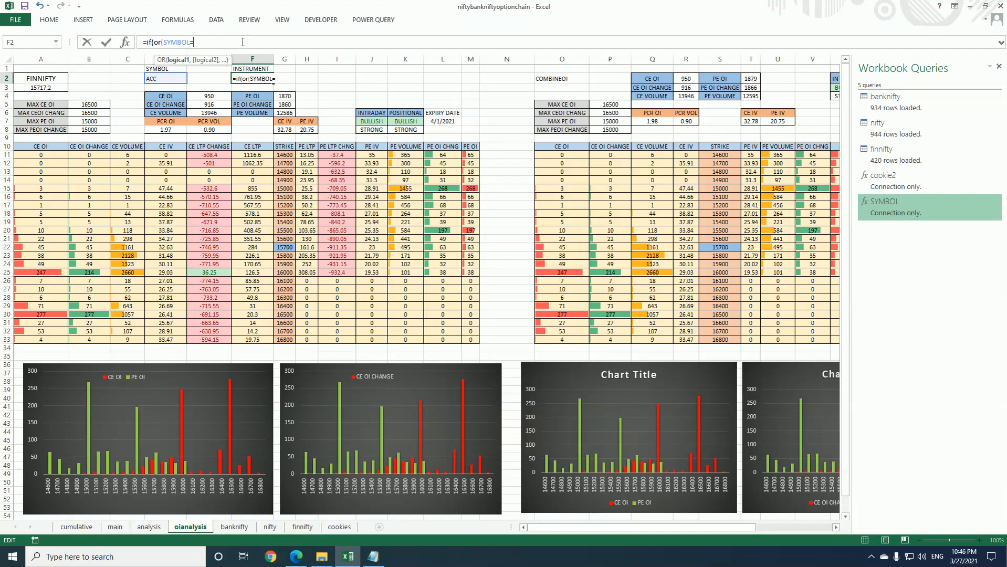
pyautogui.write('NIFTY",')
pyautogui.click(175, 80)
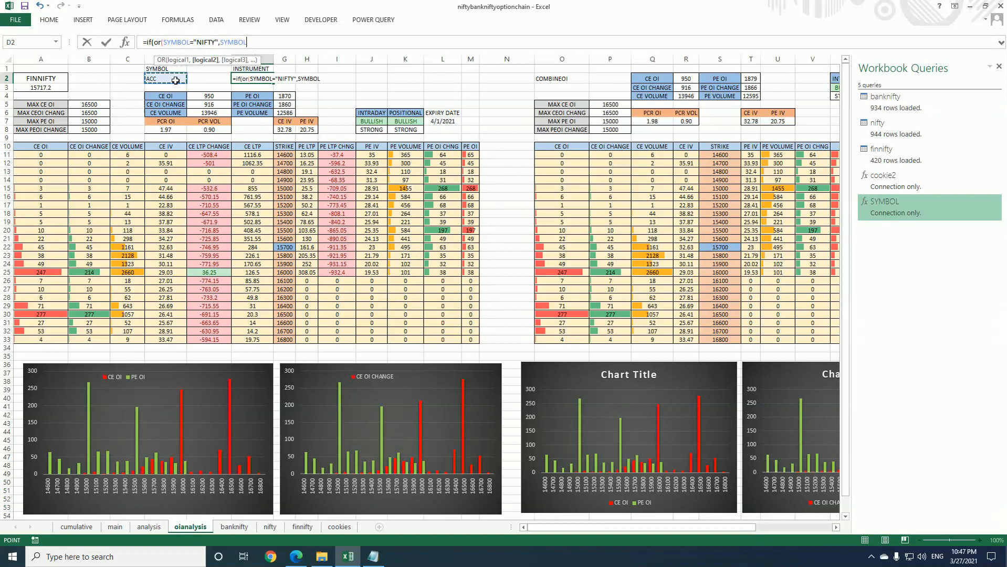
pyautogui.write('="BANKNIFTY",')
pyautogui.click(175, 80)
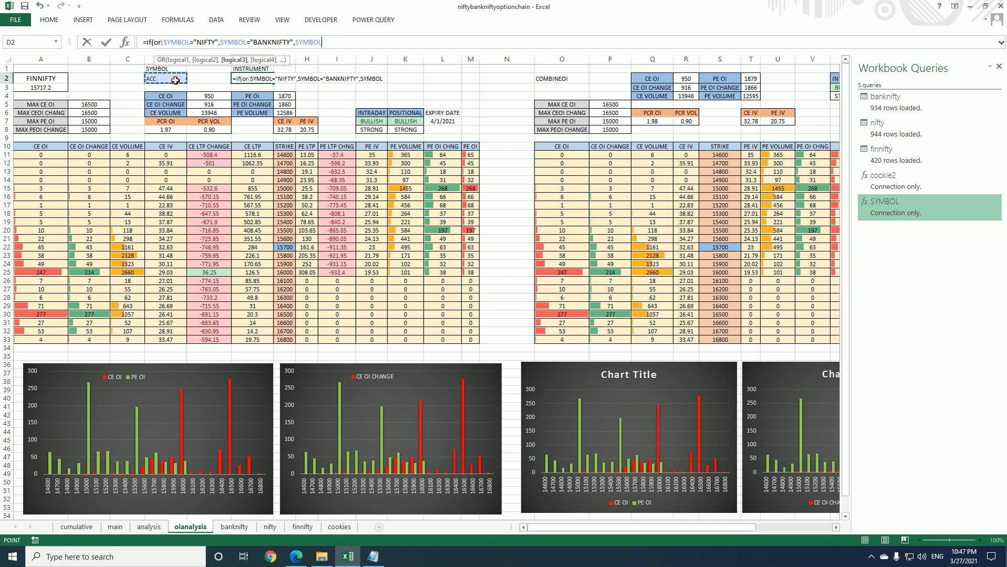
pyautogui.write('="FINNIFTY')
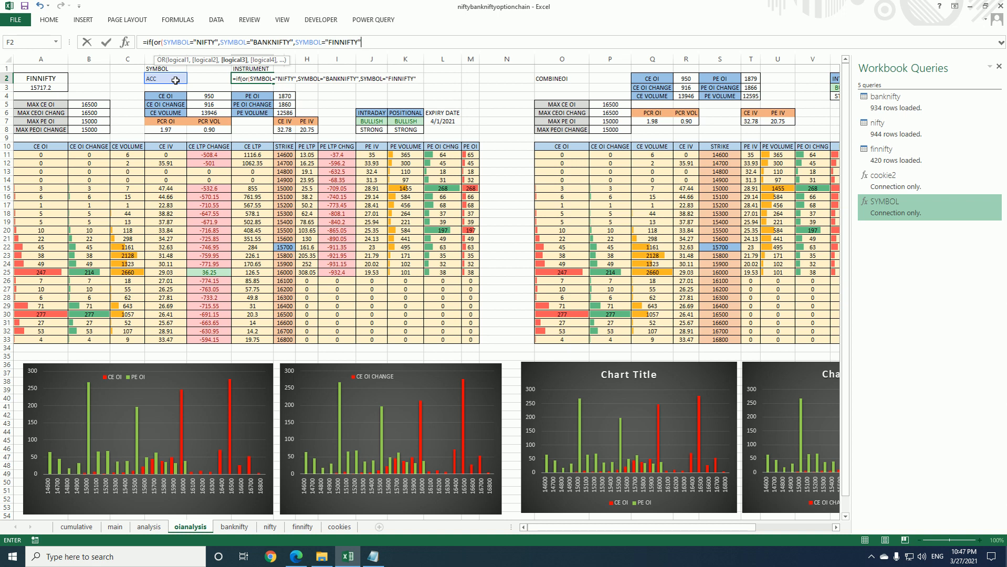
pyautogui.write('")')
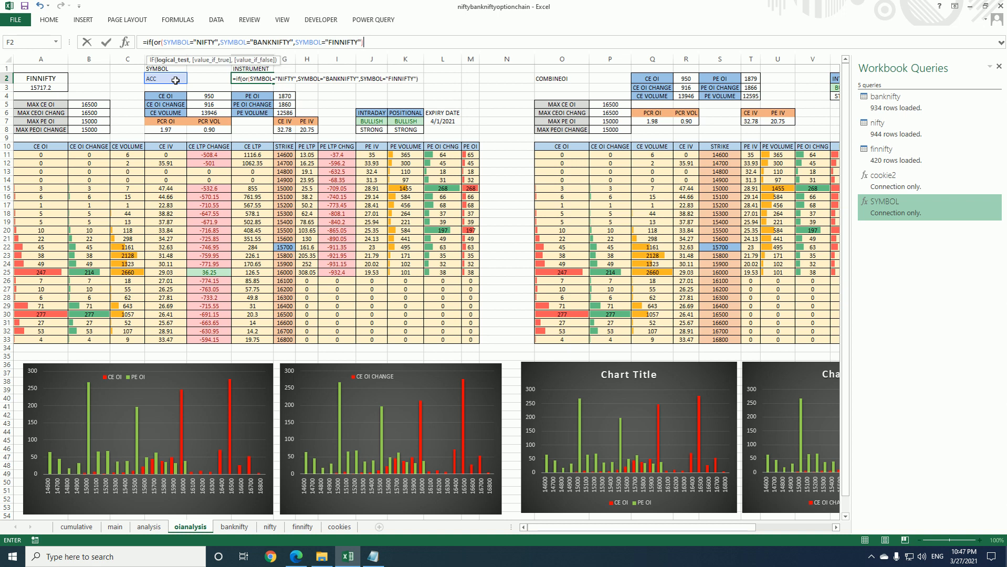
pyautogui.write(',"indi')
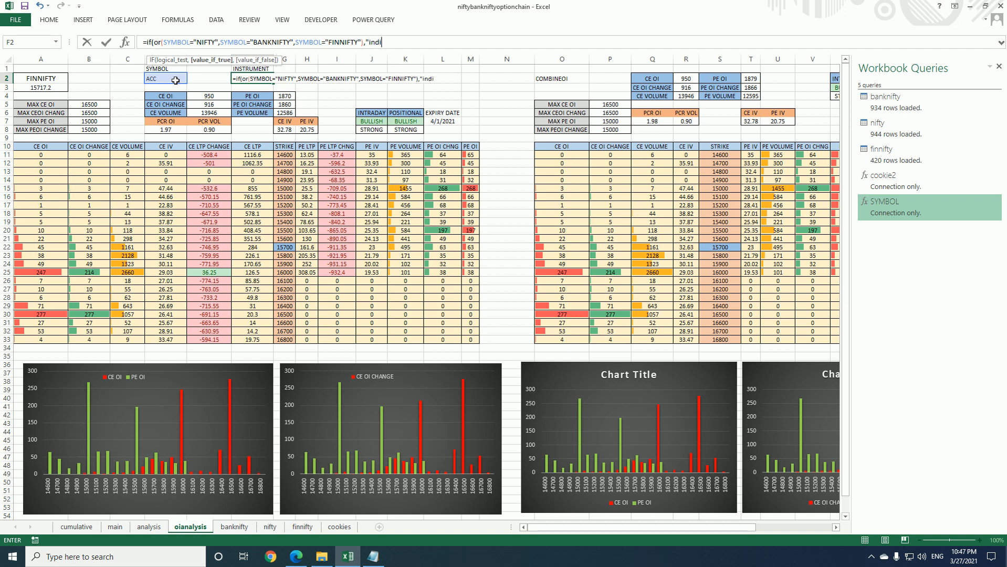
pyautogui.write('ces",')
pyautogui.write('"equi')
pyautogui.write('oti')
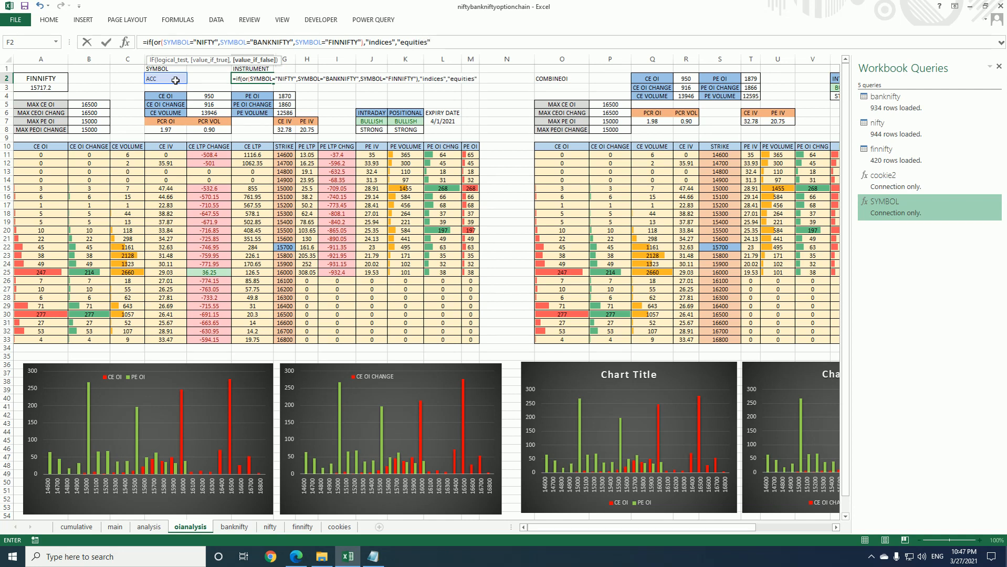
# Check the words equities and indices against the request URLs in the browser and in the Notepad notes
pyautogui.click(297, 556)
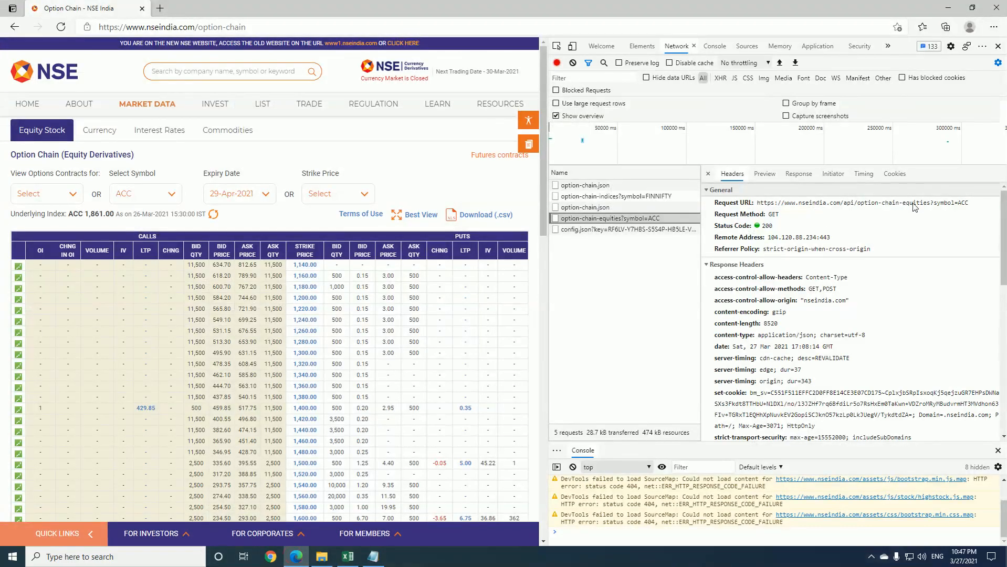
pyautogui.click(663, 195)
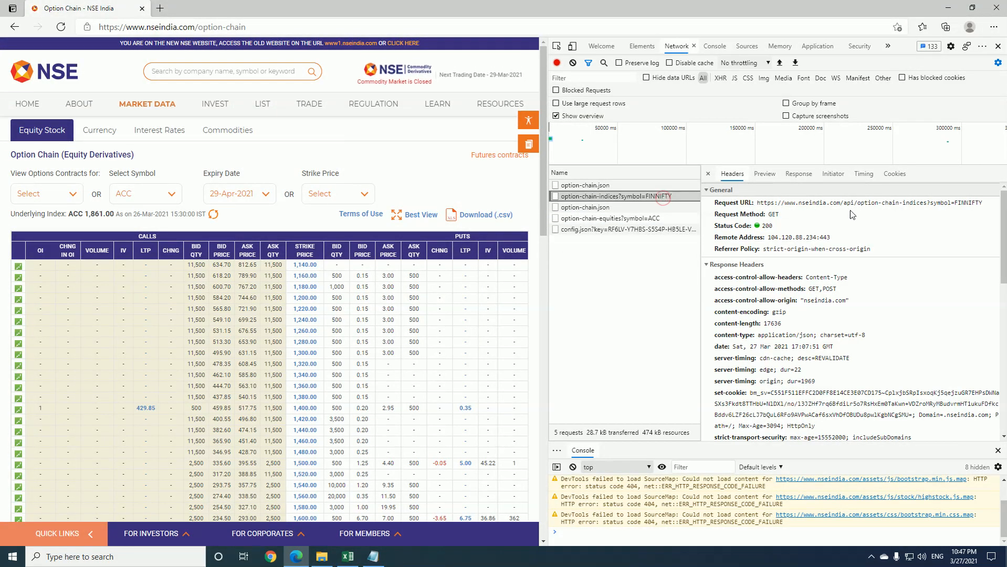
pyautogui.click(948, 7)
pyautogui.click(371, 555)
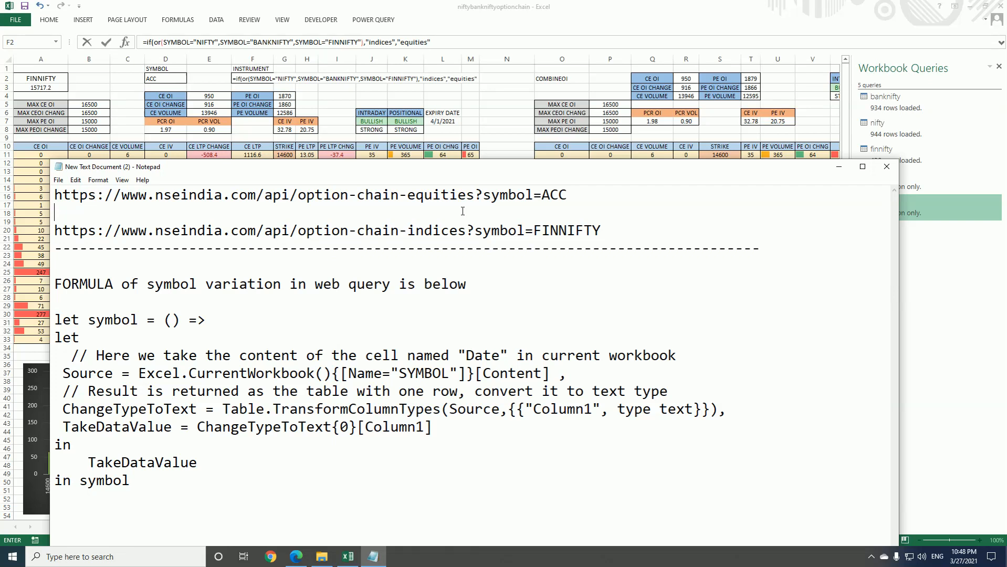
# Return to the workbook, close the IF formula in F2 with its final parenthesis and enter it
pyautogui.click(451, 44)
pyautogui.write(')')
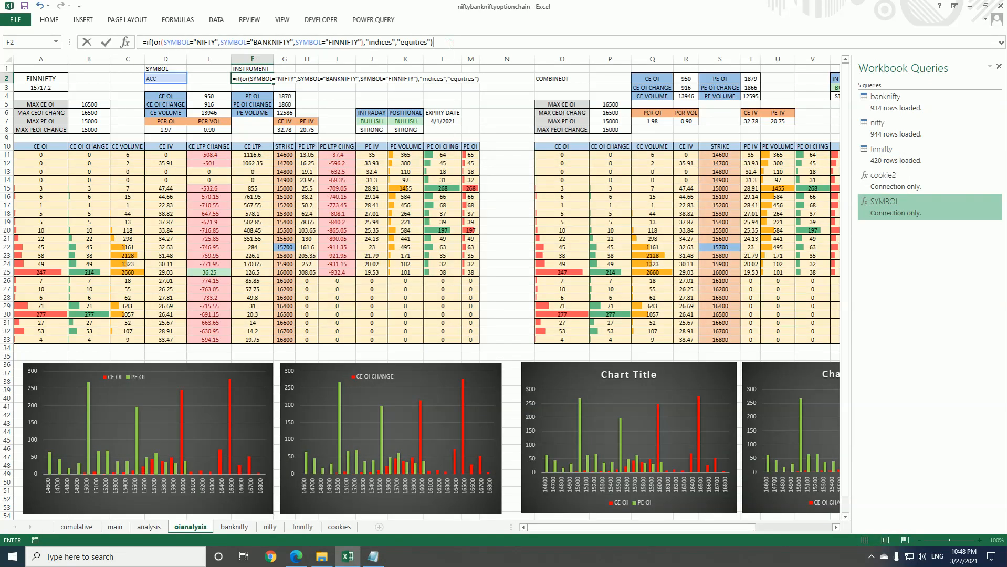
pyautogui.press('Return')
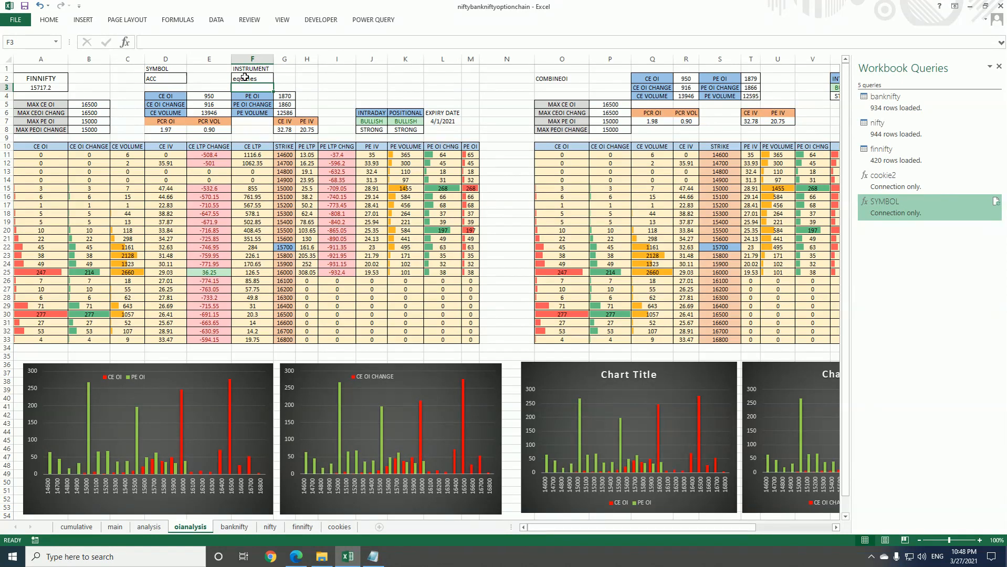
# Test the INSTRUMENT formula by setting the SYMBOL cell to NIFTY and back to ACC, and review cell F2
pyautogui.click(170, 79)
pyautogui.write('NIFTY')
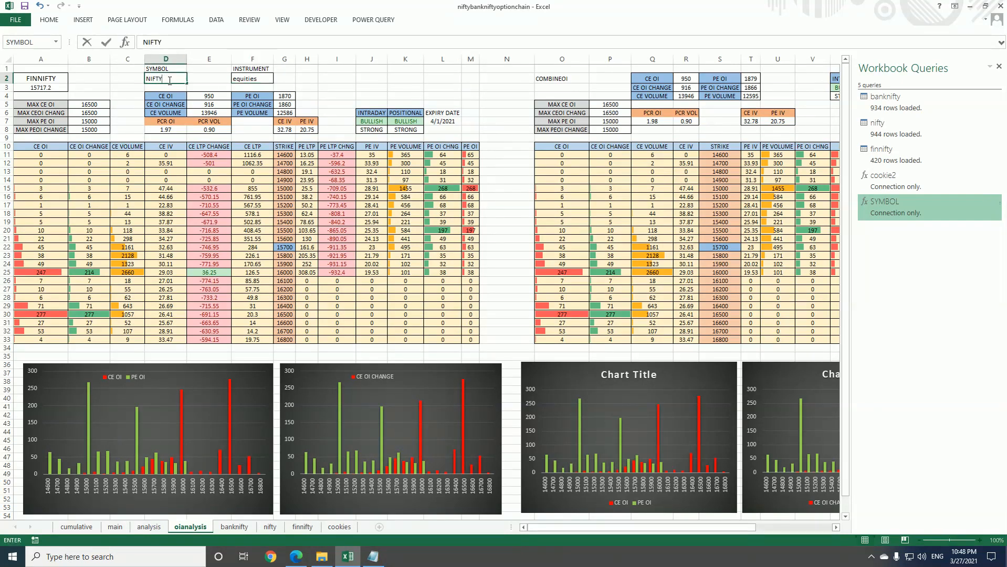
pyautogui.press('Return')
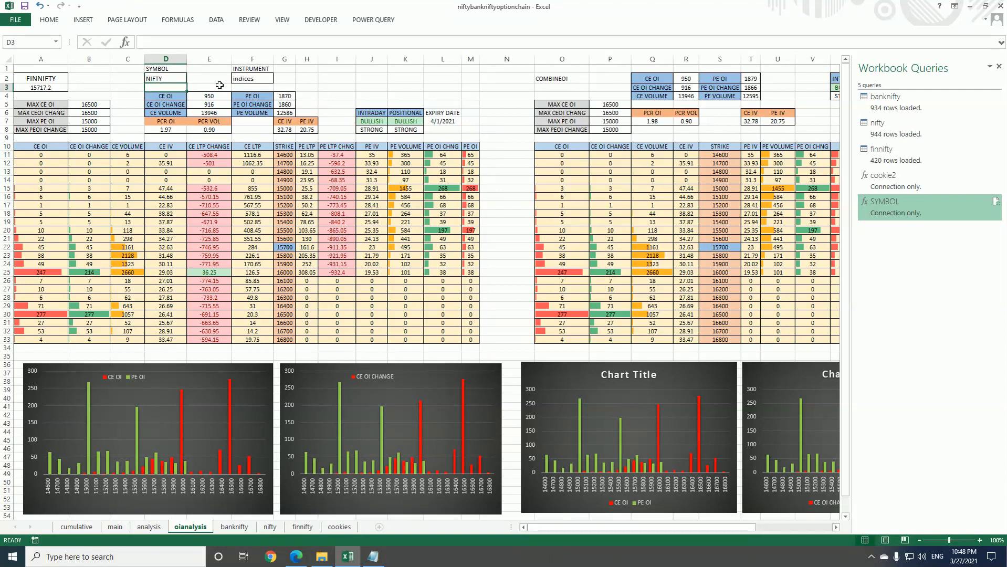
pyautogui.click(150, 78)
pyautogui.write('A')
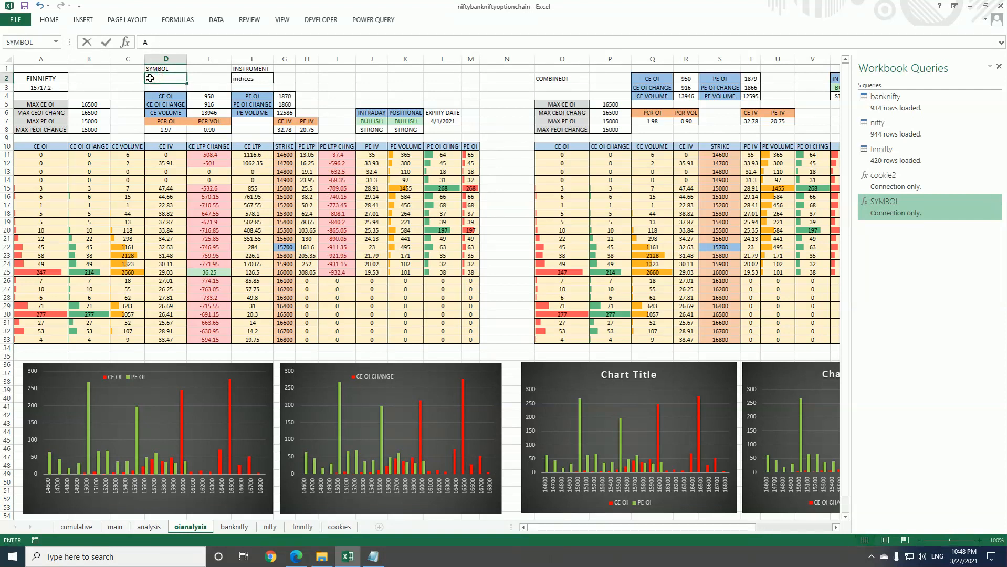
pyautogui.press('Return')
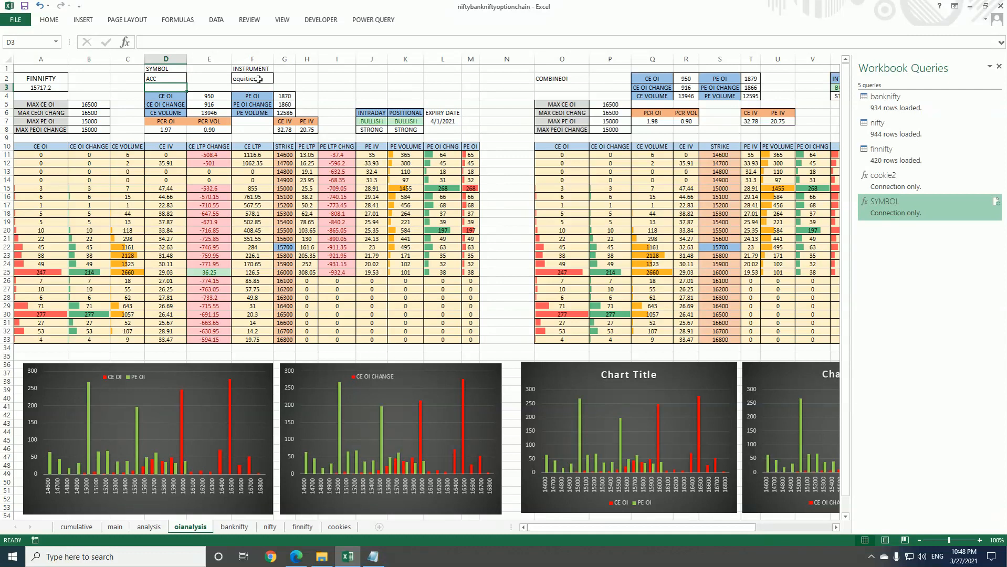
pyautogui.click(236, 78)
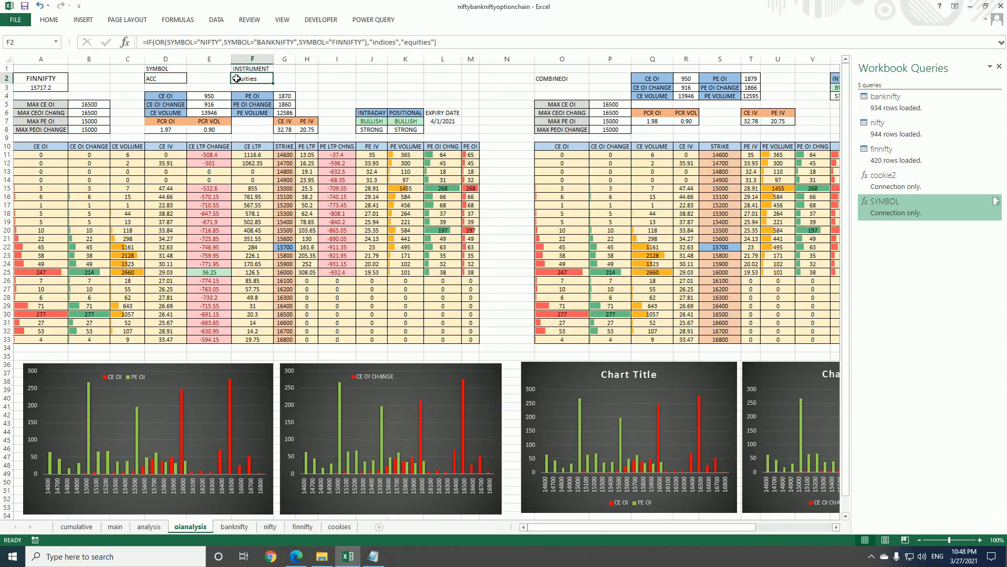
pyautogui.click(323, 90)
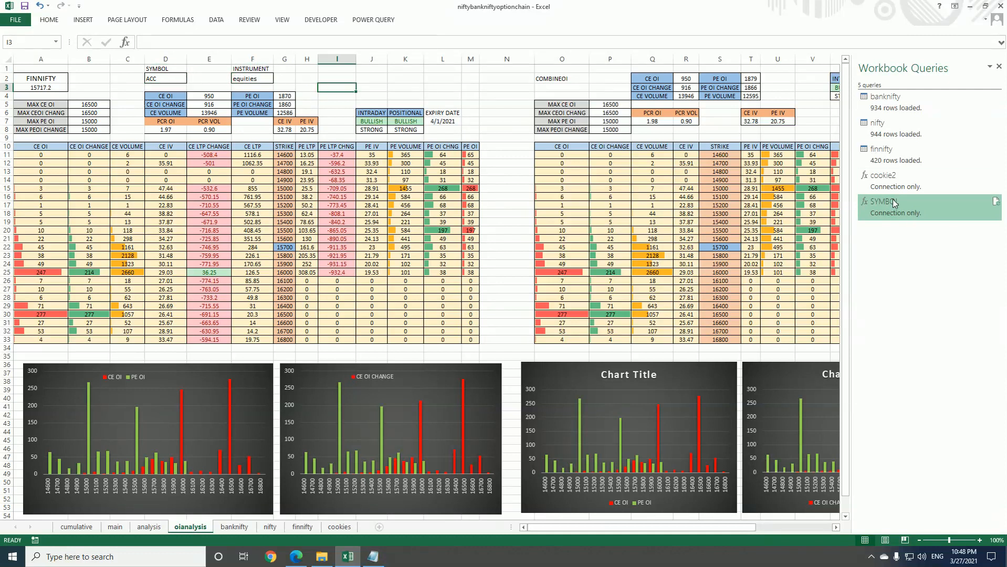
pyautogui.rightClick(890, 209)
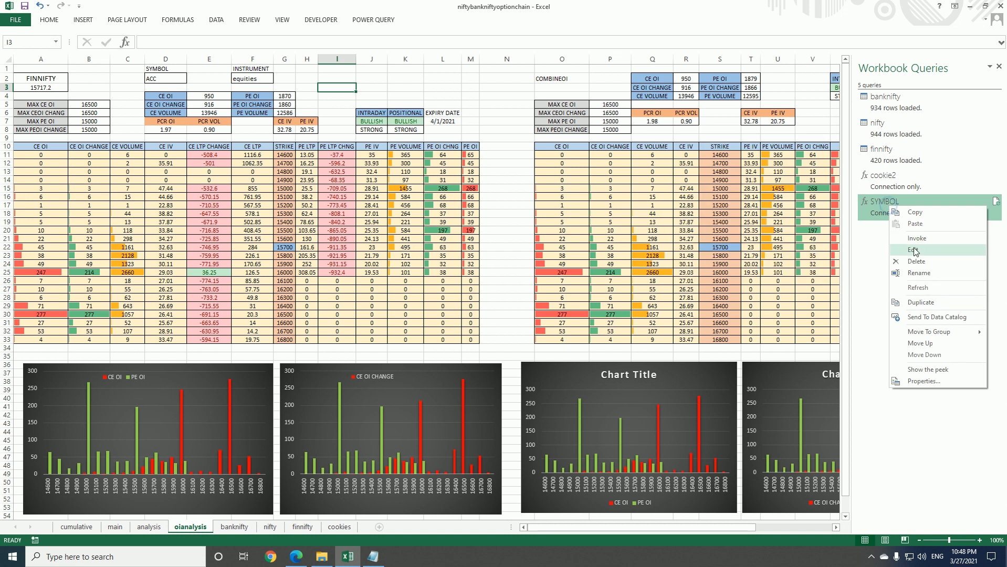
pyautogui.click(999, 67)
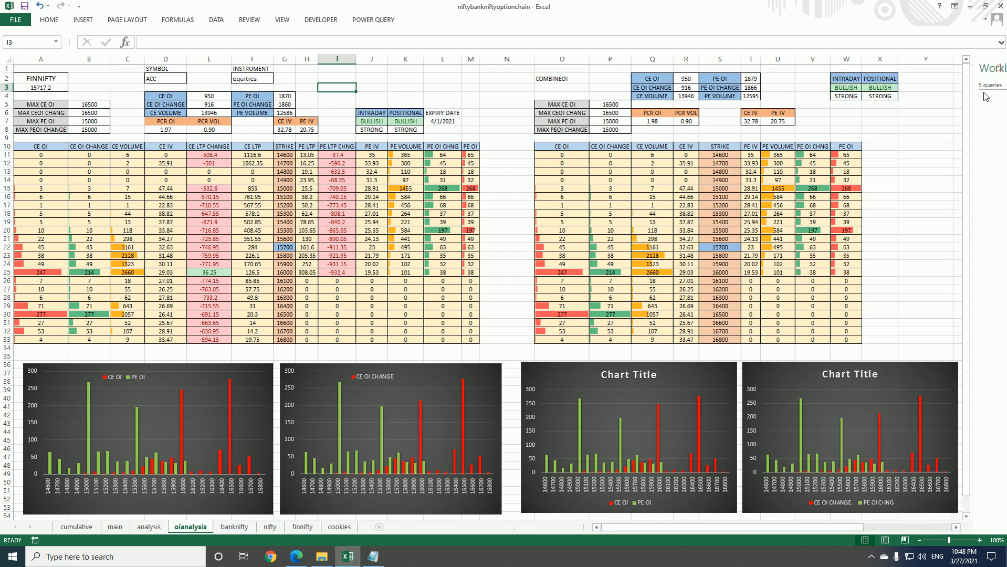
pyautogui.click(389, 21)
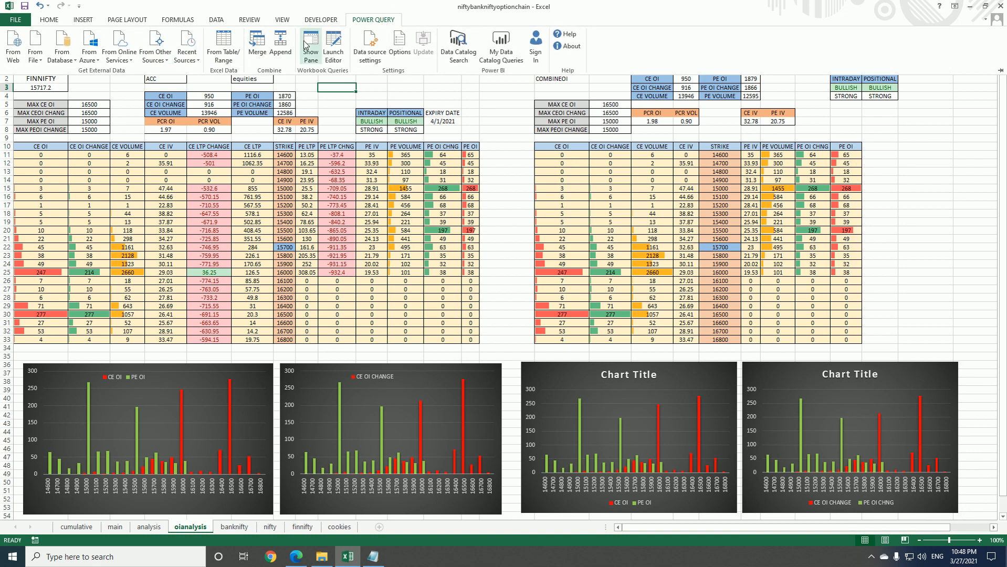
pyautogui.click(310, 51)
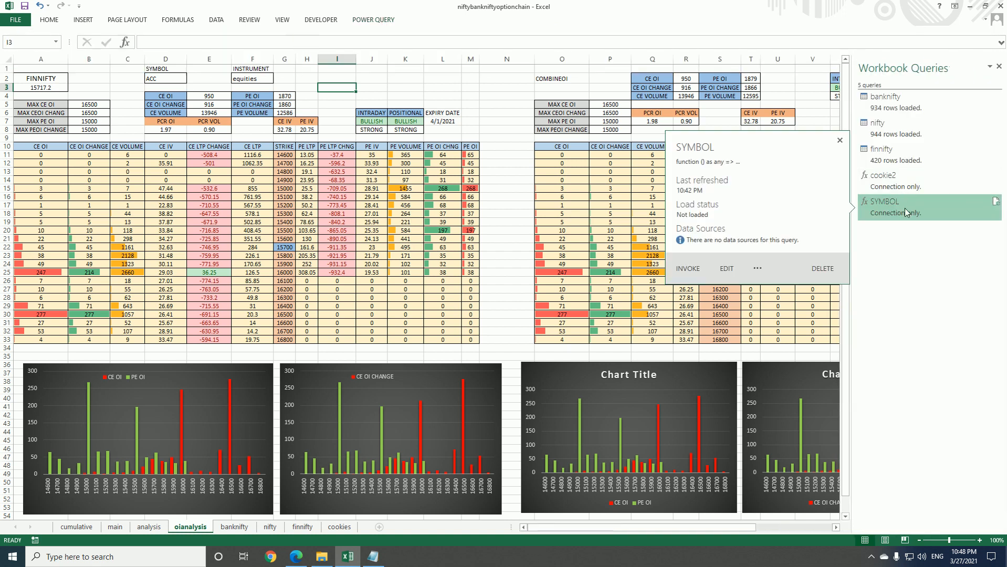
# Open the SYMBOL query for editing, duplicate it and rename the copy INSTRUMENT
pyautogui.rightClick(905, 208)
pyautogui.click(926, 253)
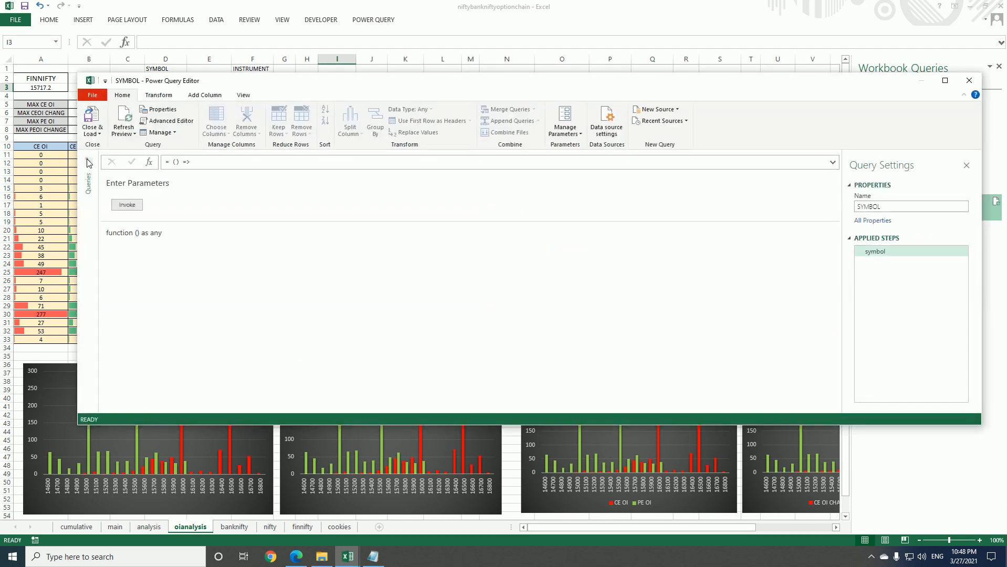
pyautogui.click(111, 222)
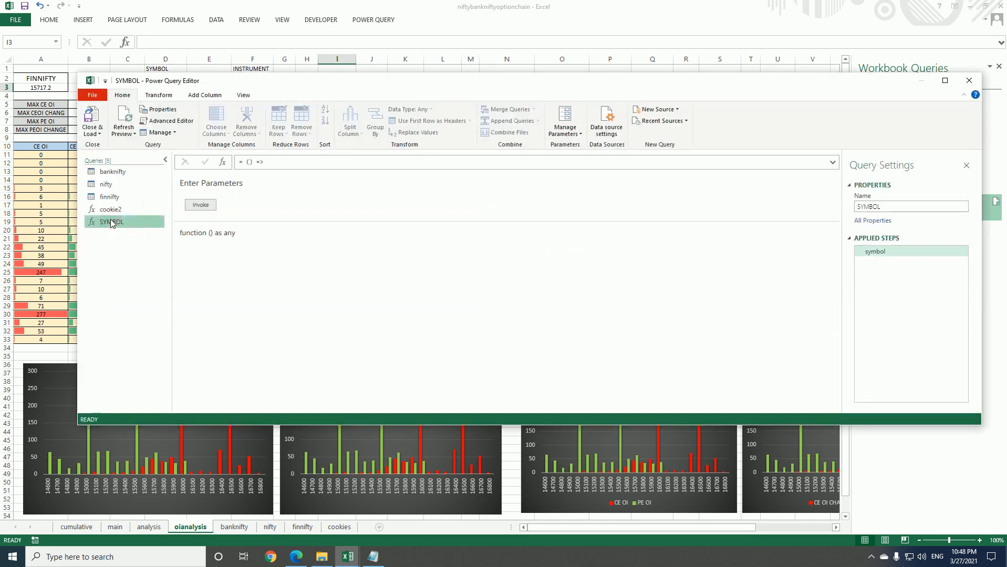
pyautogui.rightClick(111, 221)
pyautogui.click(143, 278)
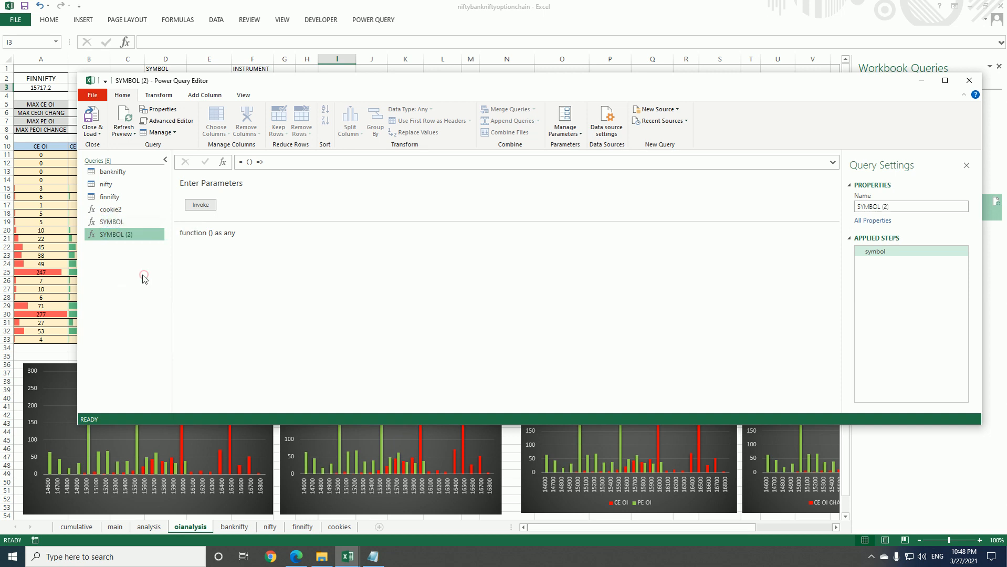
pyautogui.click(894, 206)
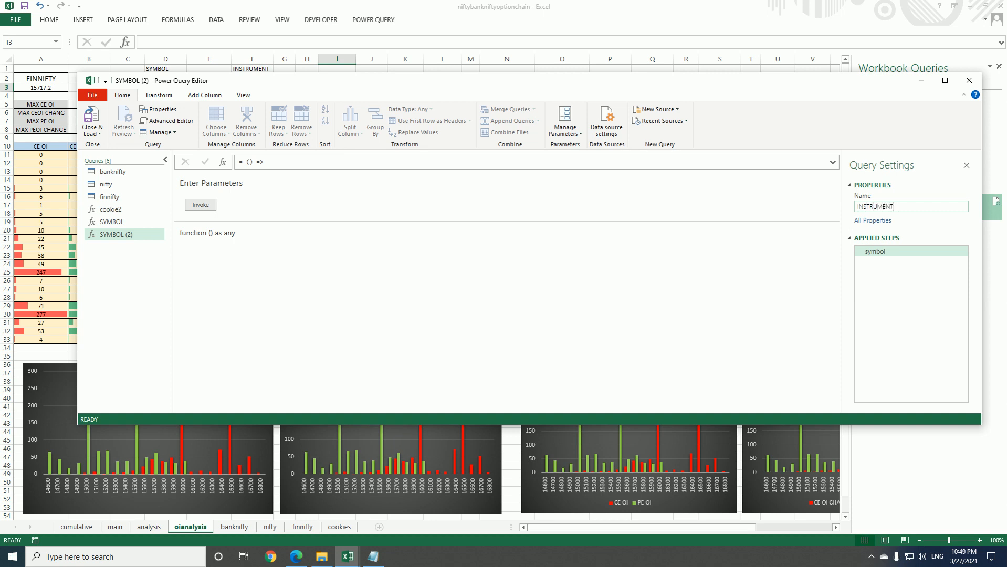
pyautogui.press('Return')
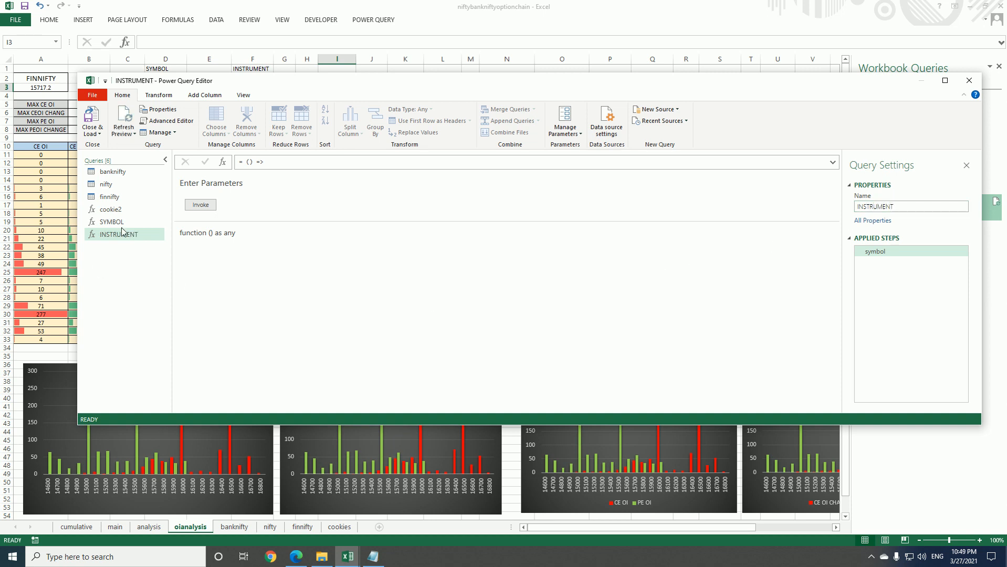
# Change the source range name in the INSTRUMENT query's code to "INS" and apply the edit
pyautogui.click(167, 120)
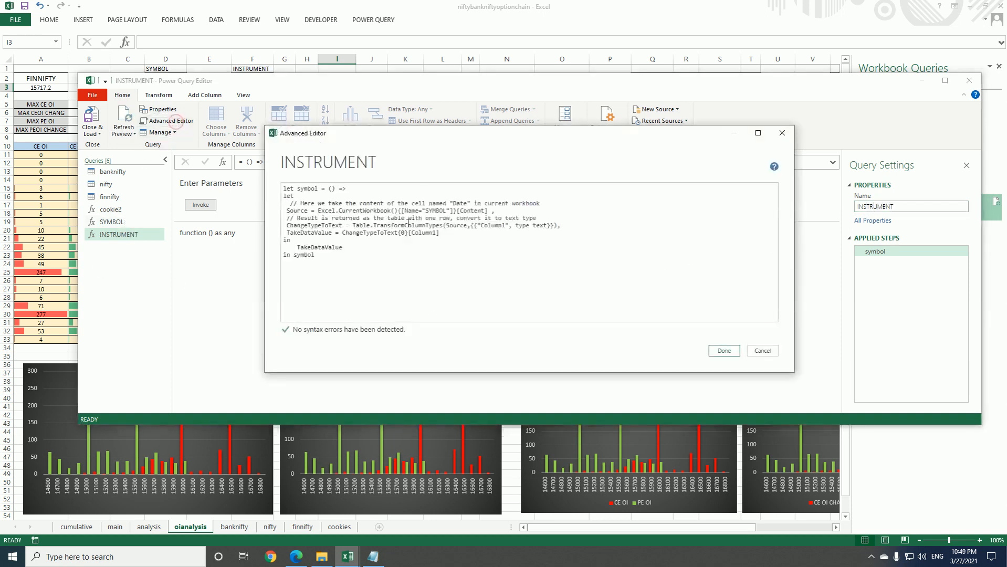
pyautogui.click(445, 210)
pyautogui.press('BackSpace')
pyautogui.press('BackSpace')
pyautogui.press('BackSpace')
pyautogui.press('BackSpace')
pyautogui.press('BackSpace')
pyautogui.press('BackSpace')
pyautogui.write('INS')
pyautogui.click(737, 351)
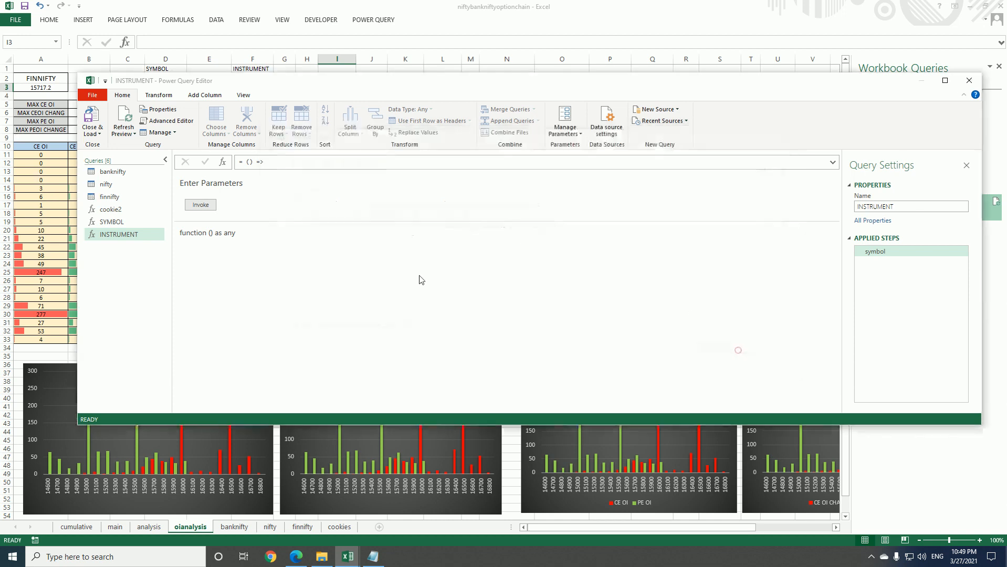
# Invoke the INSTRUMENT function and compare the returned value with the INSTRUMENT cell on the sheet
pyautogui.click(213, 208)
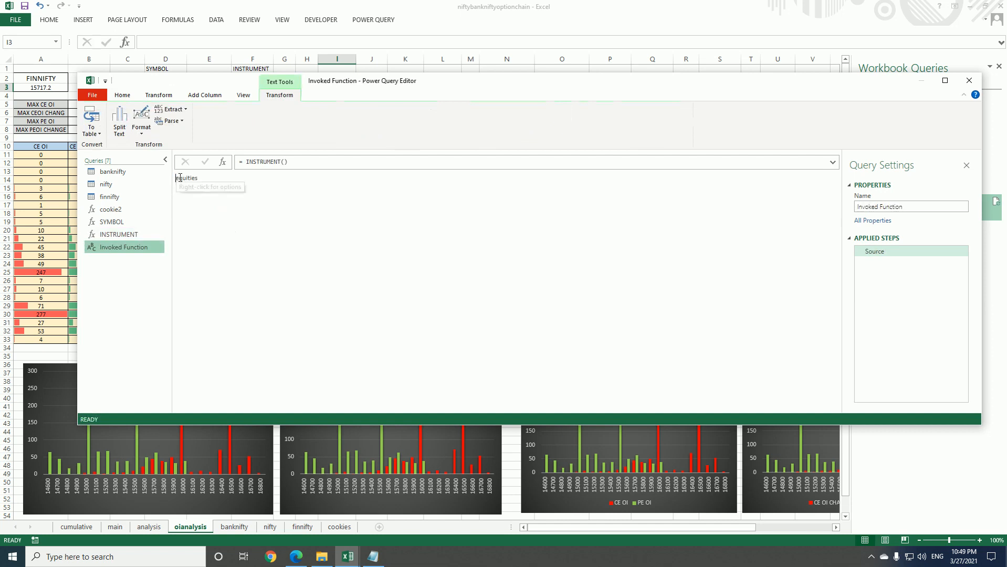
pyautogui.moveTo(174, 178); pyautogui.dragTo(201, 181)
pyautogui.click(206, 214)
pyautogui.moveTo(426, 85); pyautogui.dragTo(419, 170)
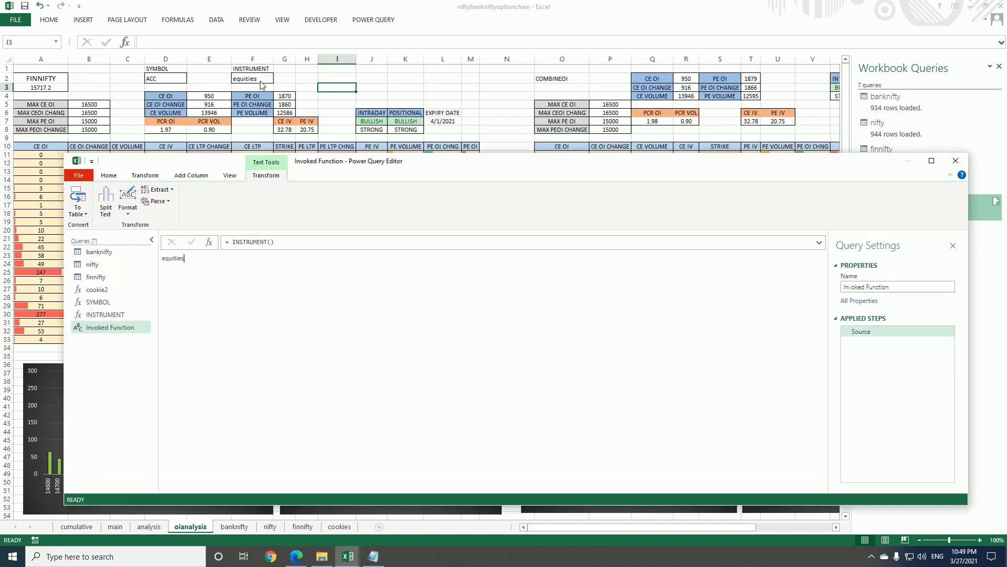
# Delete the Invoked Function query and close the Power Query Editor, keeping the changes
pyautogui.rightClick(106, 328)
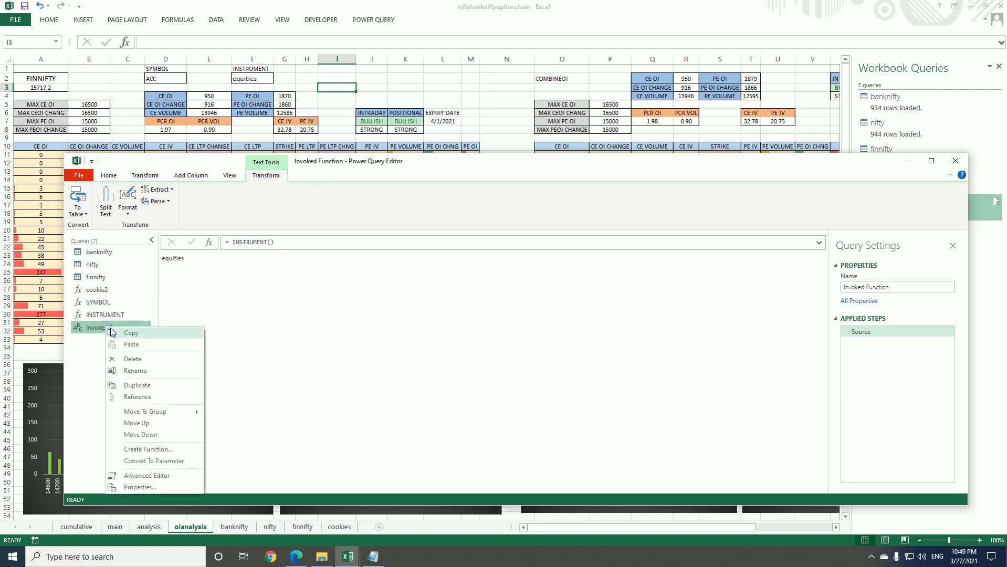
pyautogui.click(139, 361)
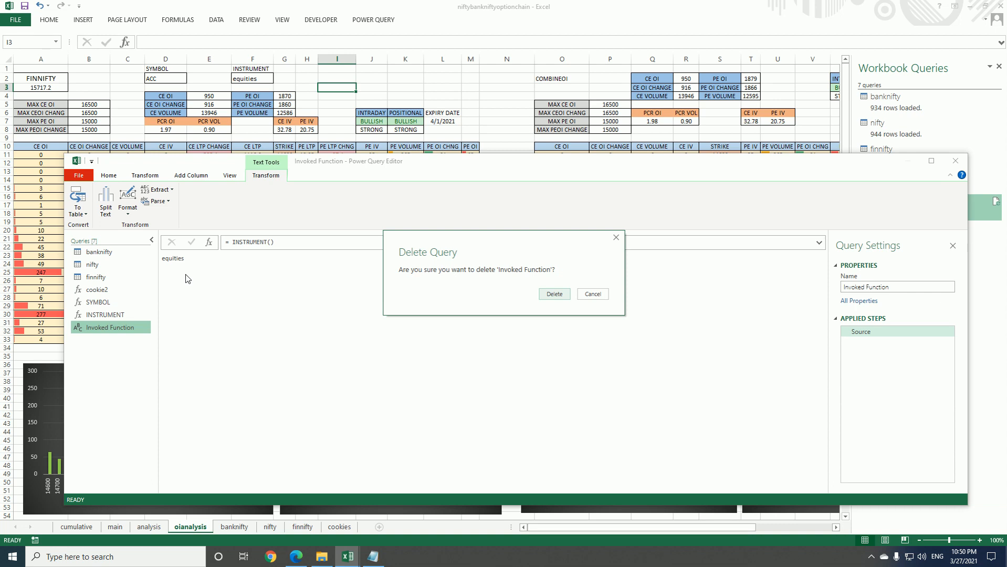
pyautogui.click(553, 294)
pyautogui.click(955, 161)
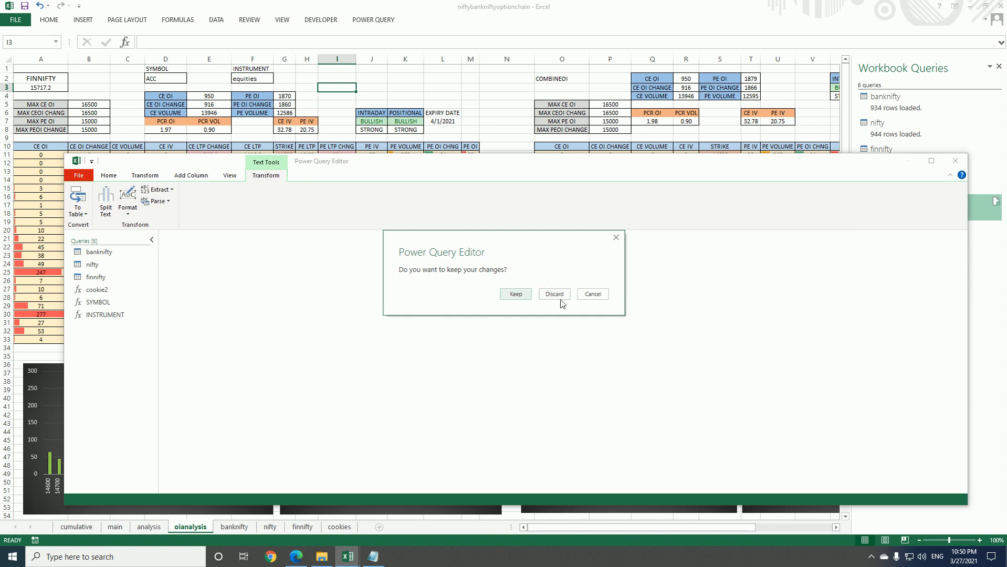
pyautogui.click(515, 294)
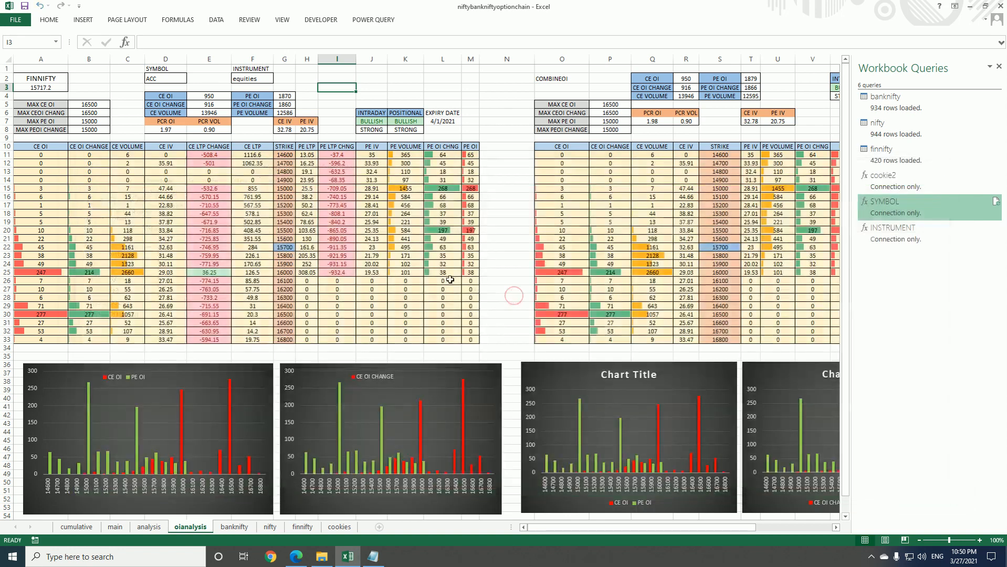
pyautogui.click(157, 79)
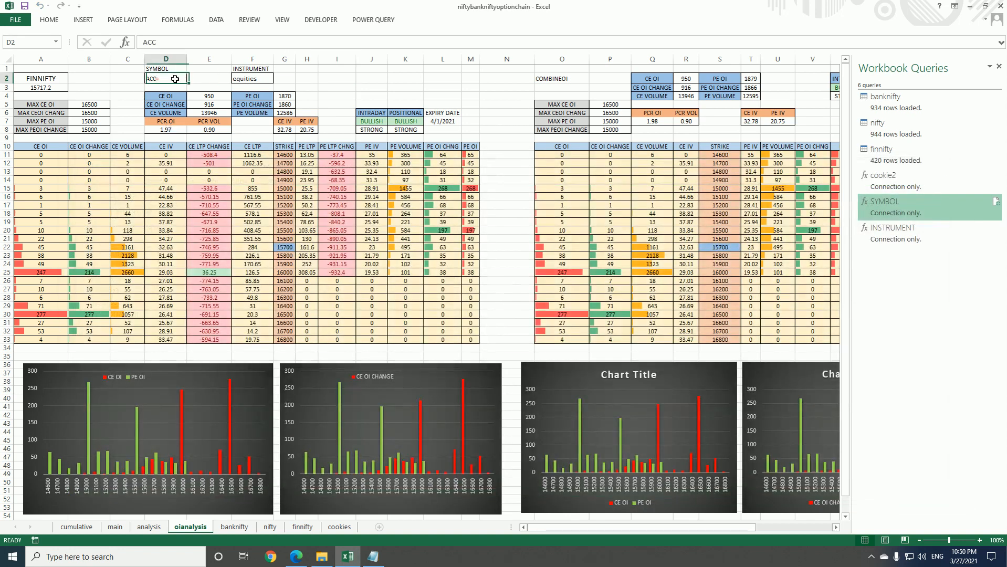
pyautogui.click(240, 79)
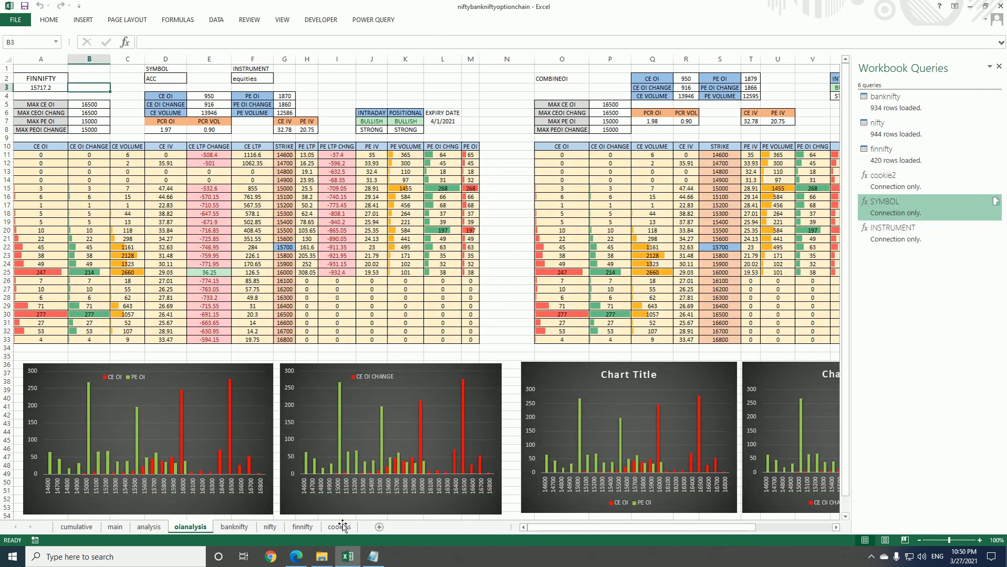
# Switch to the NSE site in Edge, close the developer tools and open the NIFTY 50 Stock Watch from the home page
pyautogui.click(297, 556)
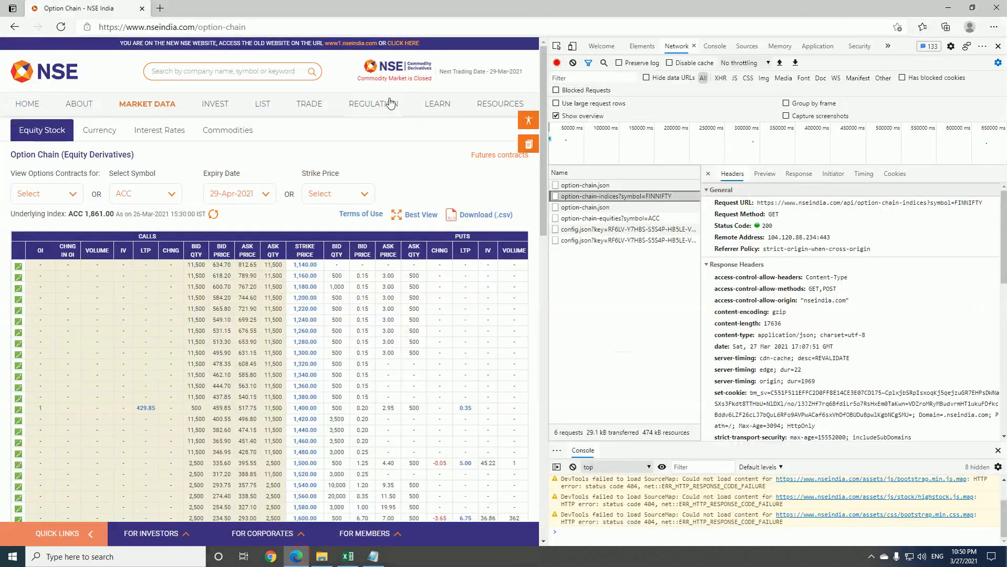
pyautogui.click(997, 47)
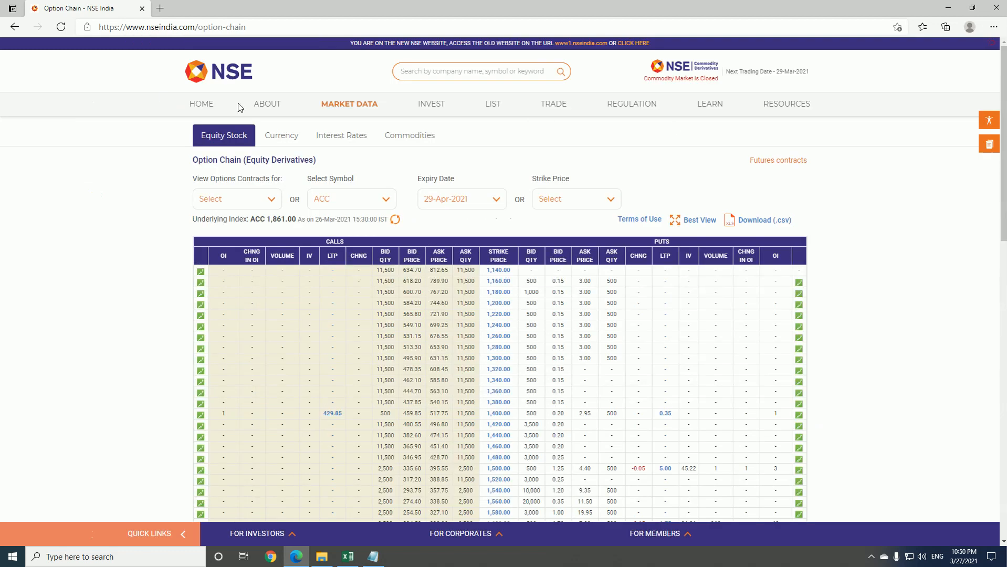
pyautogui.click(203, 106)
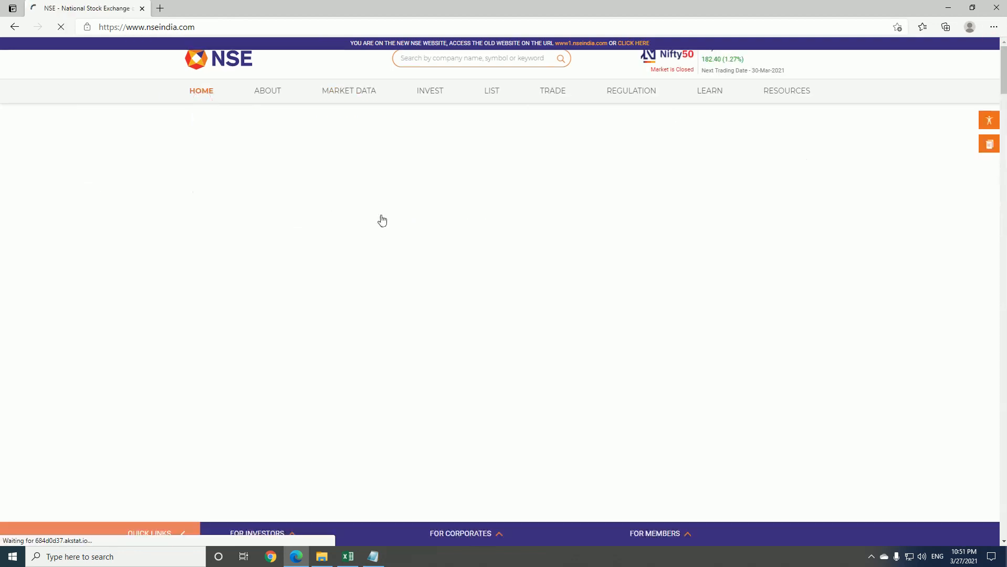
pyautogui.scroll(-3, 391, 222)
pyautogui.scroll(-3, 391, 223)
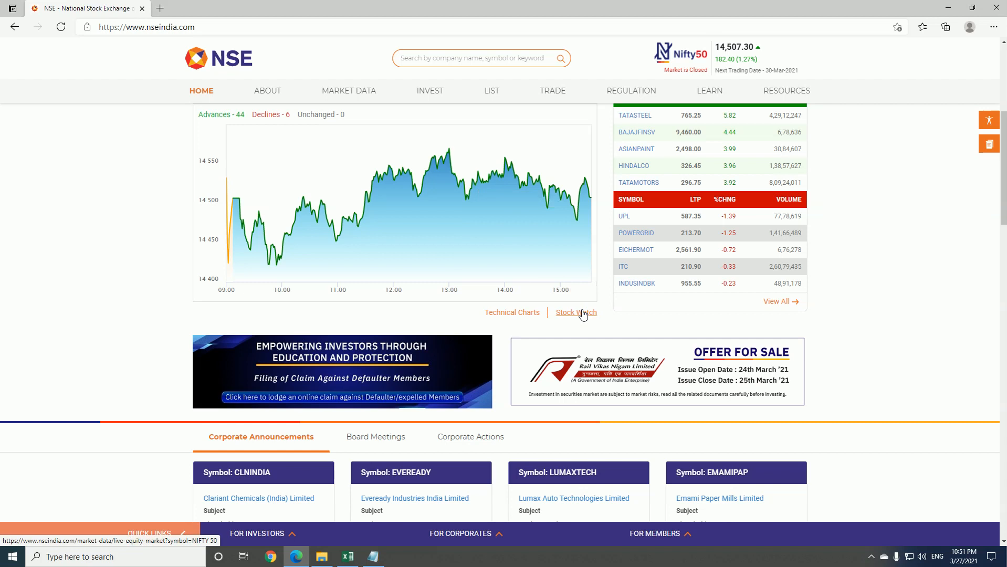
pyautogui.click(580, 313)
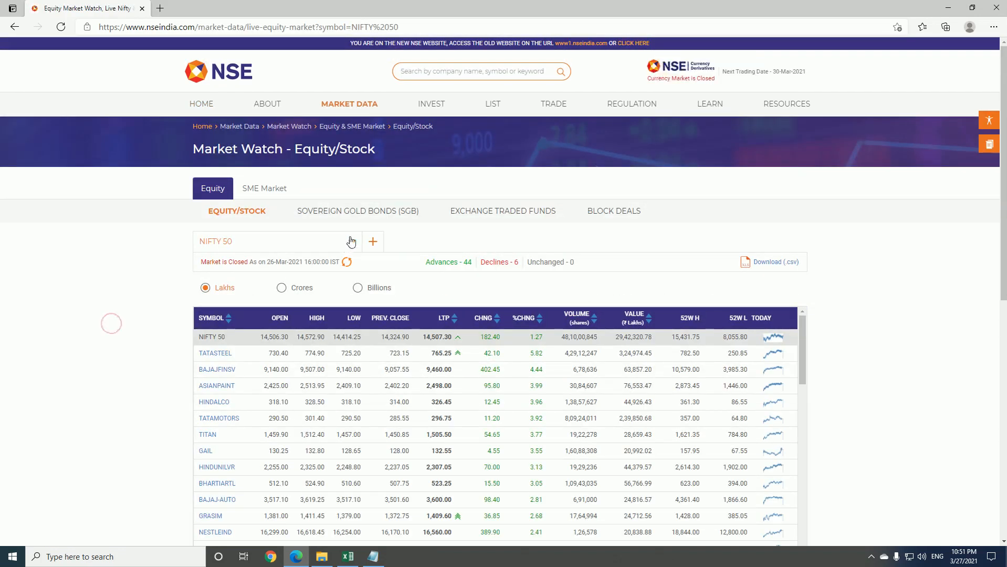
# Show the Securities in F&O list in the equity market watch, download it as CSV and open the file
pyautogui.click(351, 242)
pyautogui.scroll(-5, 307, 309)
pyautogui.scroll(-3, 305, 315)
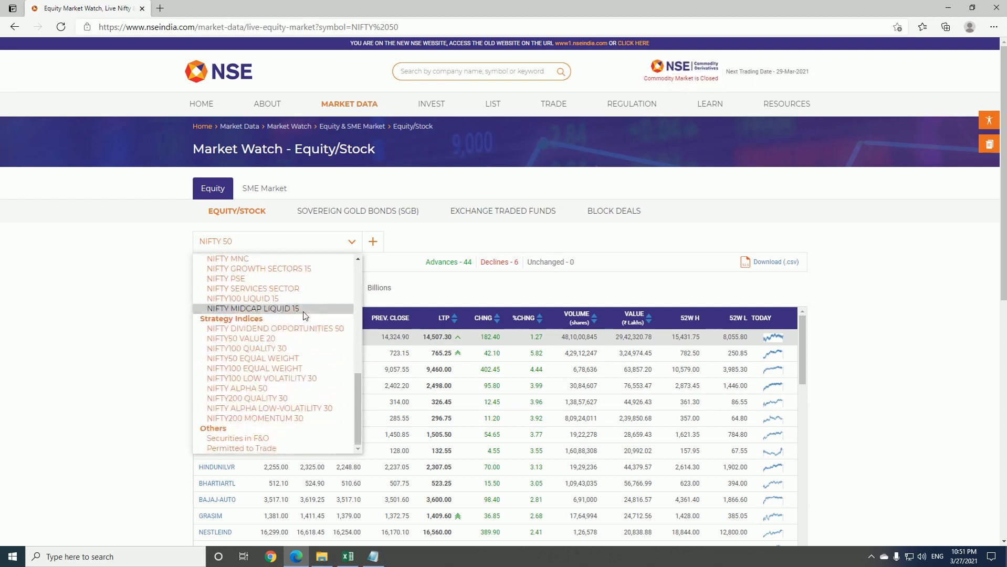
pyautogui.click(281, 439)
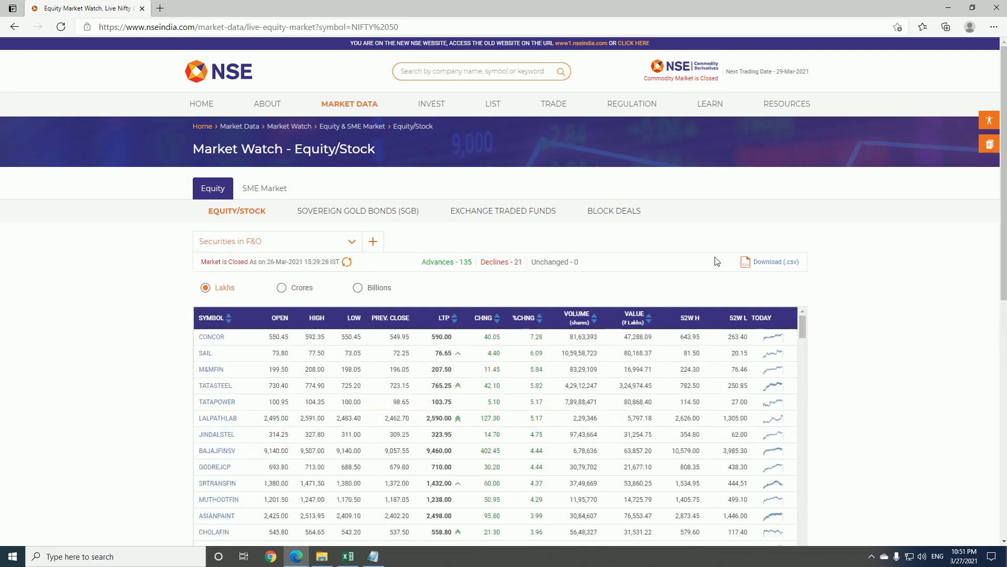
pyautogui.click(769, 263)
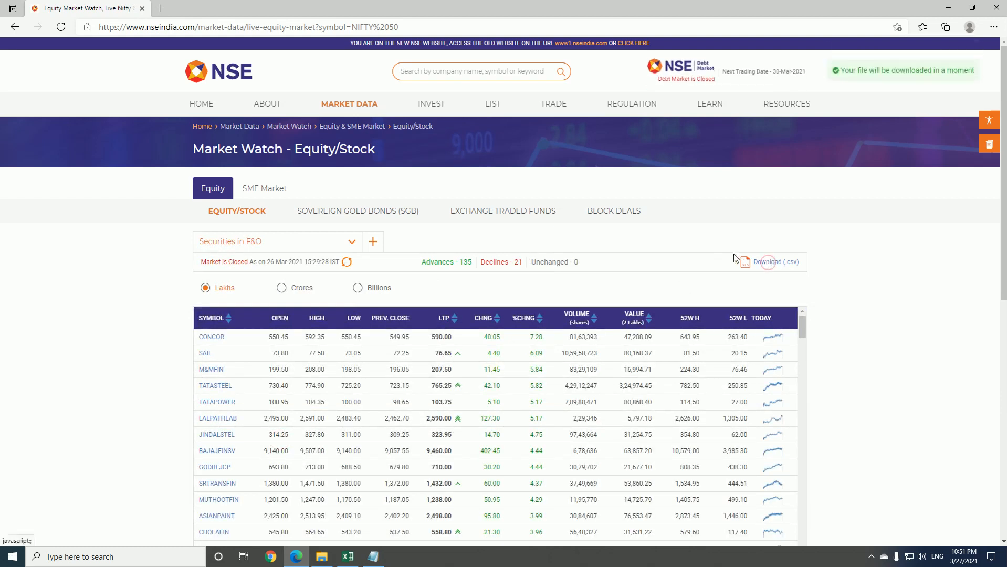
pyautogui.click(111, 533)
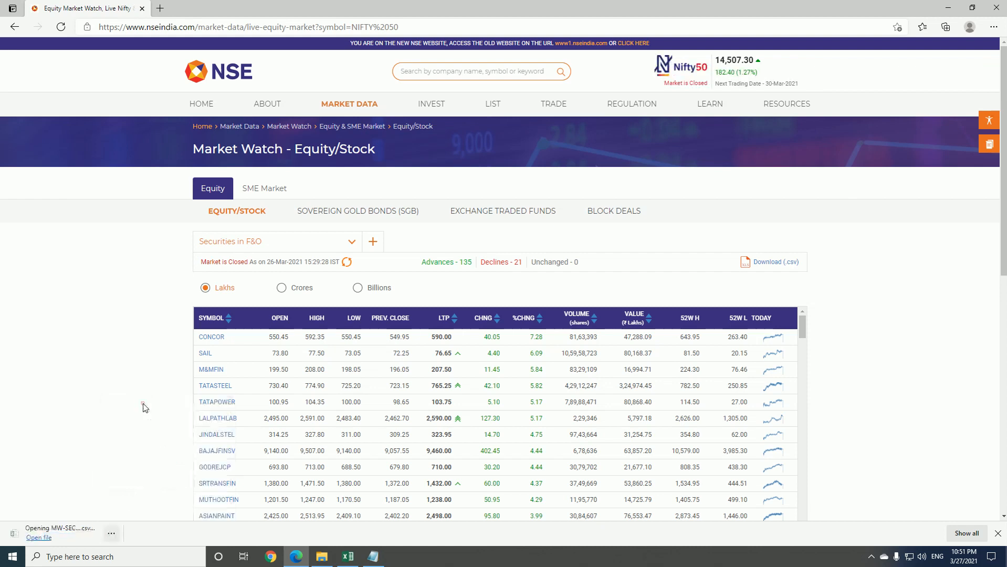
pyautogui.click(135, 405)
# Copy all stock symbols in A2:A157 of the downloaded F&O securities file, leaving out the header
pyautogui.click(52, 80)
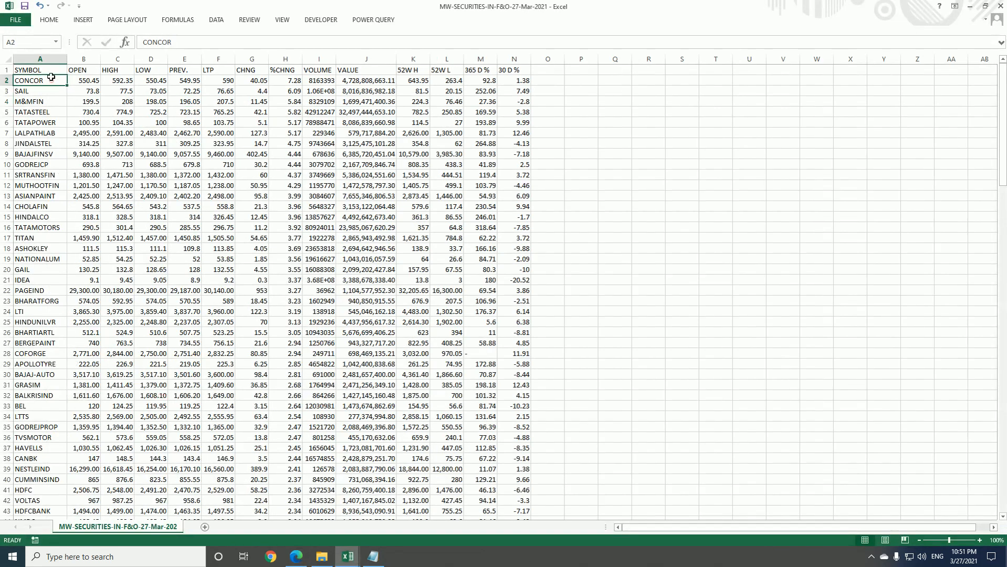
pyautogui.click(47, 70)
pyautogui.click(52, 79)
pyautogui.scroll(-20, 52, 96)
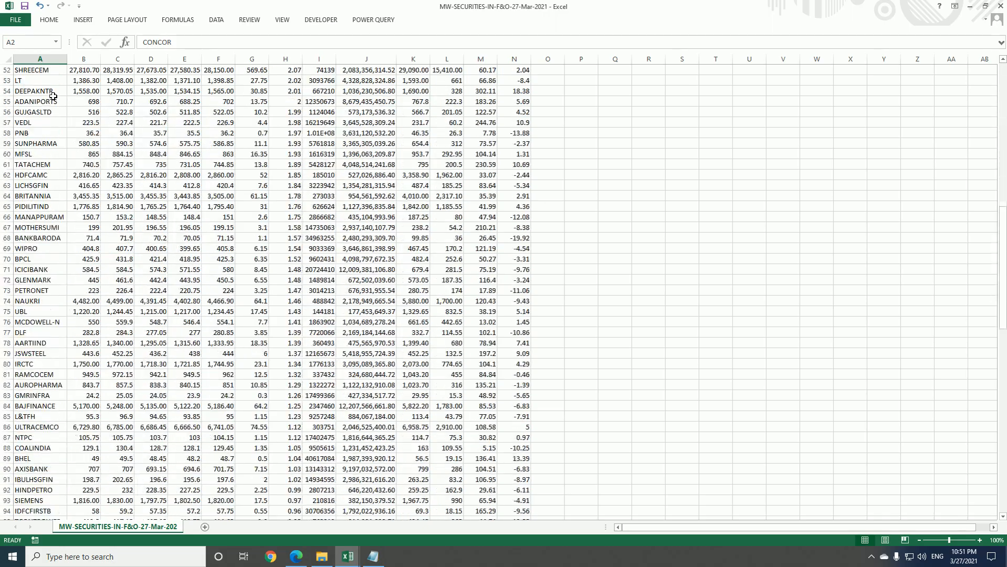
pyautogui.scroll(-20, 54, 98)
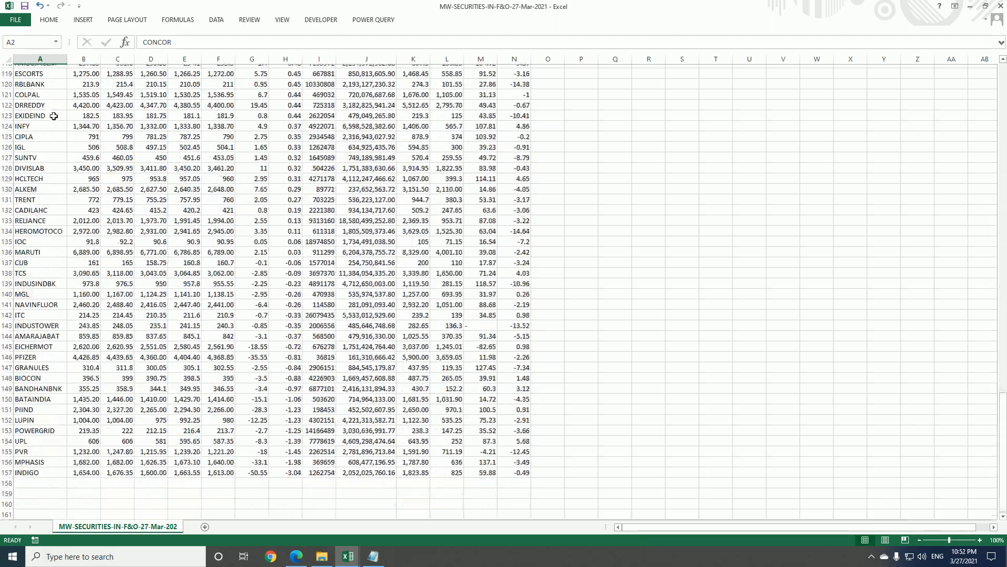
pyautogui.scroll(20, 53, 167)
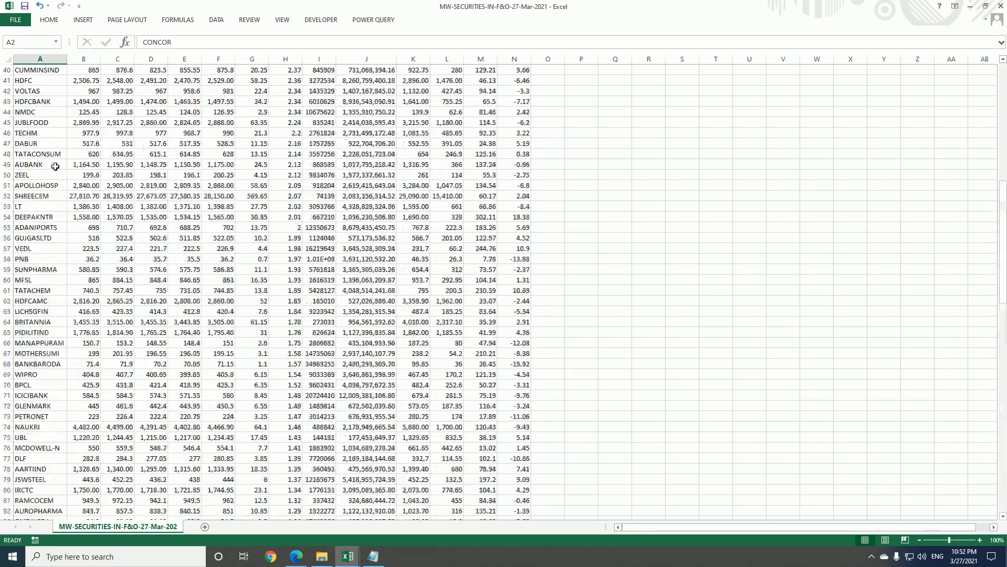
pyautogui.moveTo(54, 81); pyautogui.dragTo(45, 479)
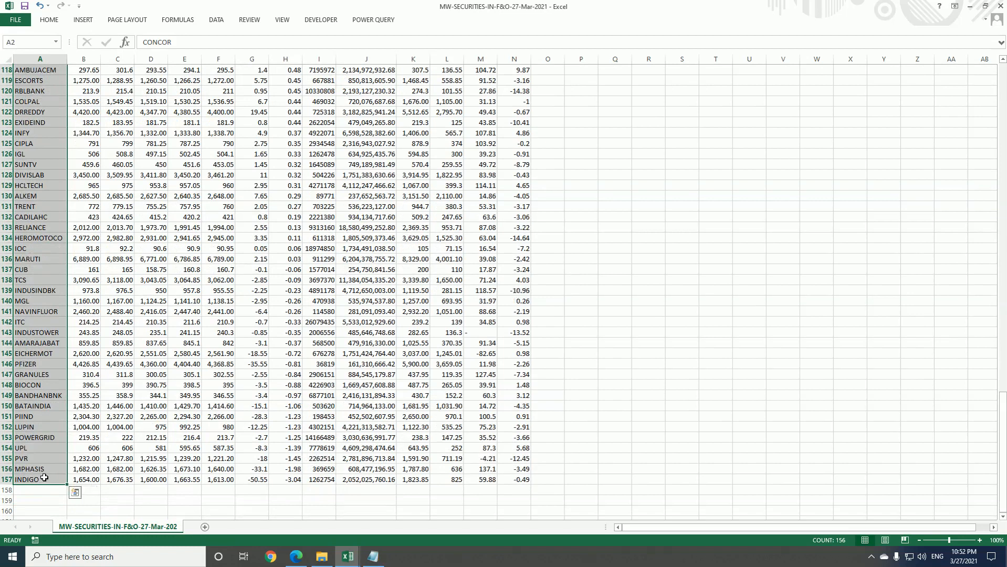
pyautogui.hotkey('ctrl', 'c')
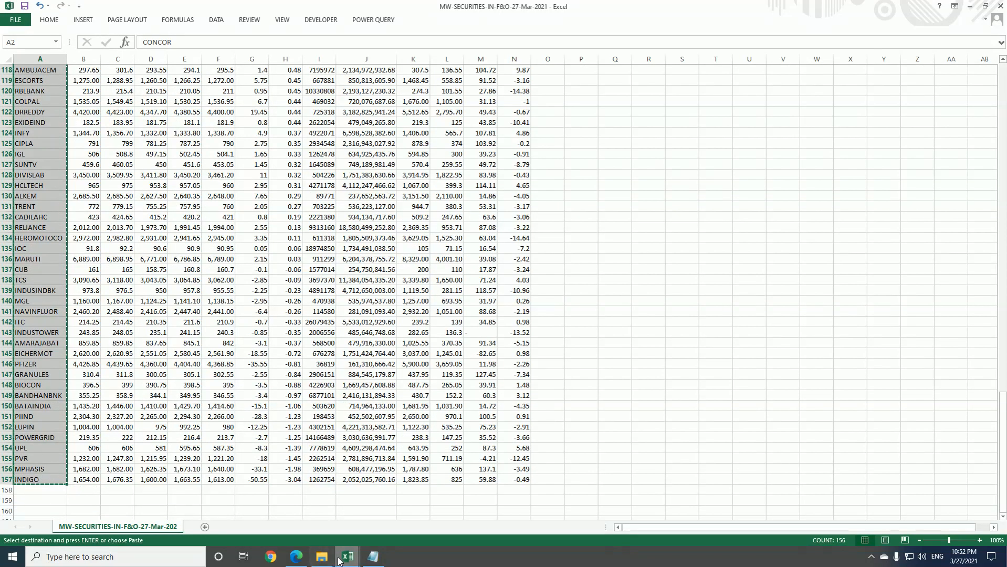
# Switch back to the niftybankniftyoptionchain workbook, close the queries pane and paste the symbols from AD1 down on the oianalysis sheet
pyautogui.click(347, 555)
pyautogui.moveTo(583, 525); pyautogui.dragTo(660, 526)
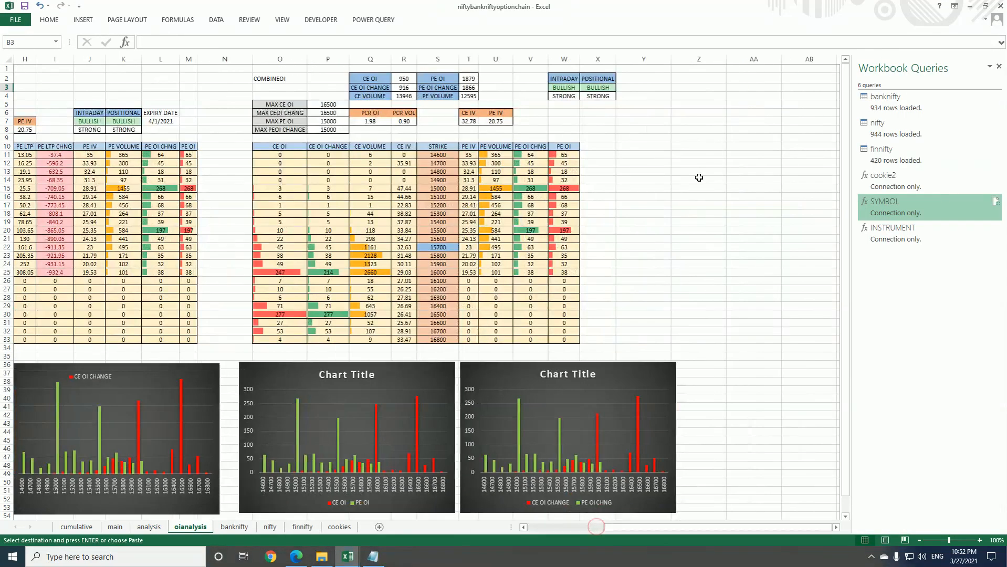
pyautogui.click(998, 66)
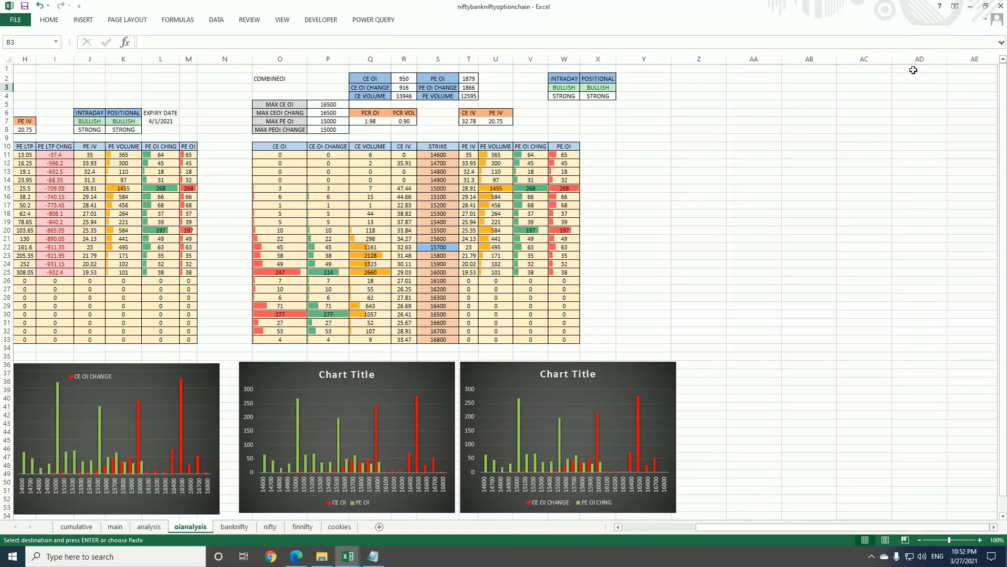
pyautogui.click(915, 68)
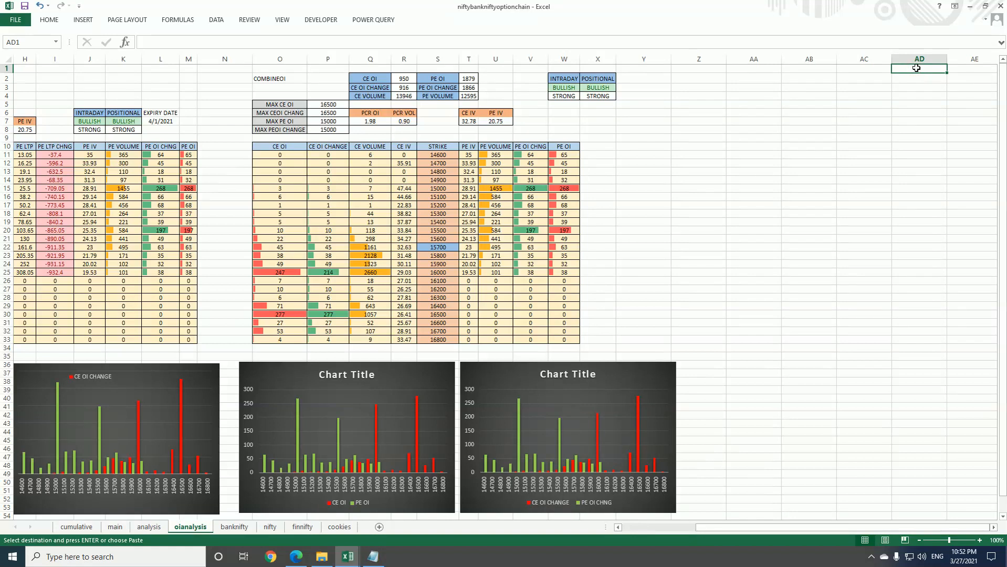
pyautogui.hotkey('ctrl', 'v')
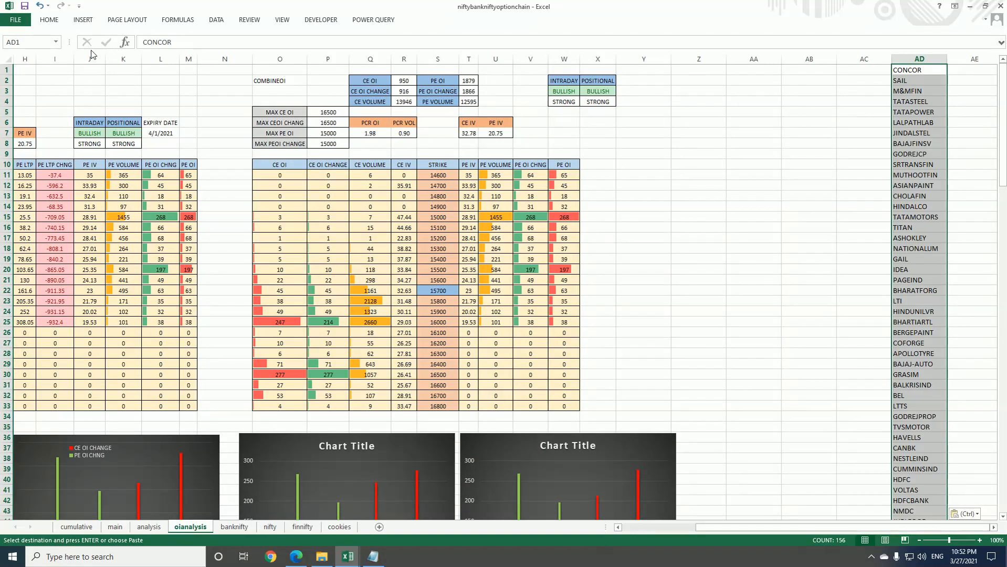
# Reduce the font size of the pasted symbol list in column AD
pyautogui.click(44, 21)
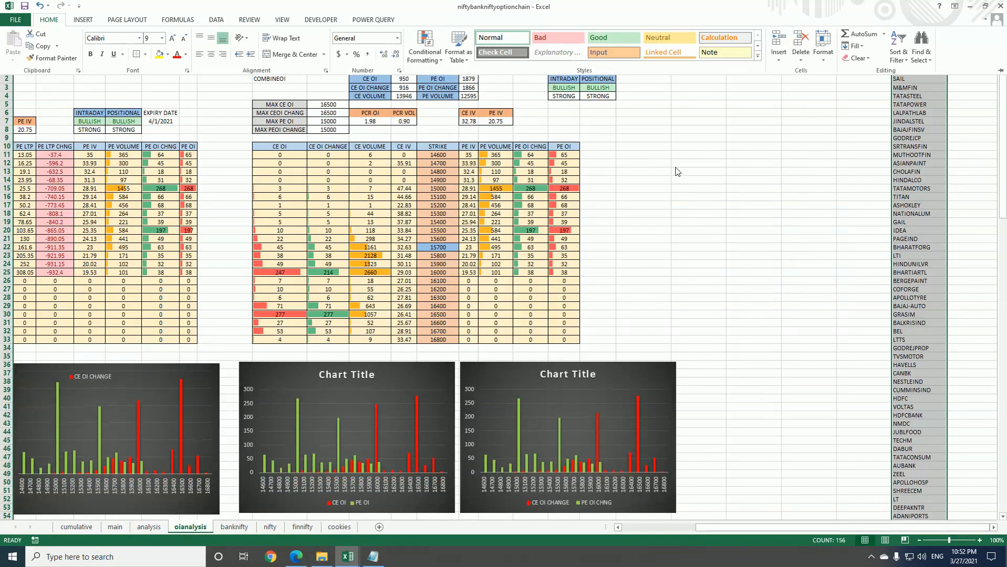
pyautogui.click(679, 169)
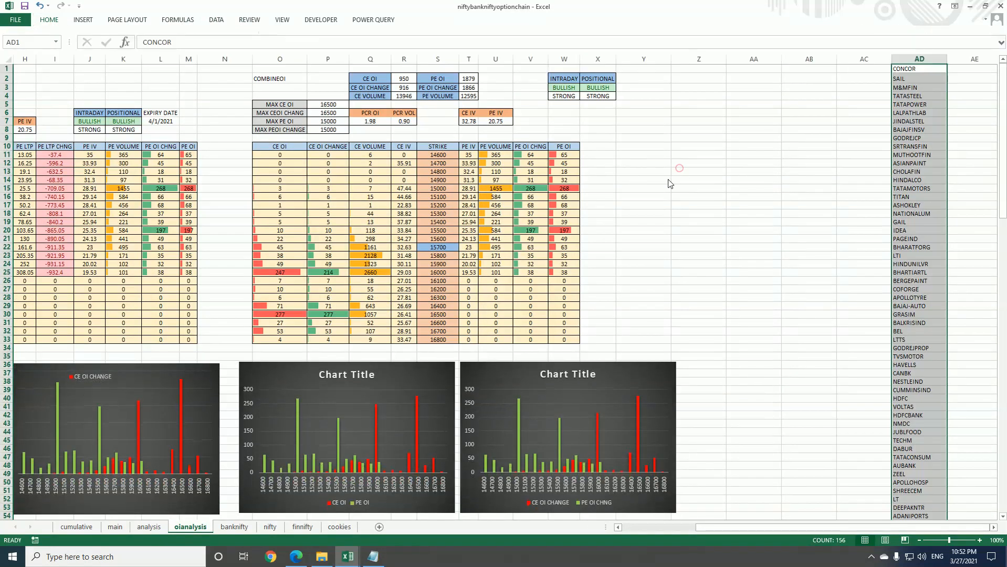
pyautogui.click(738, 203)
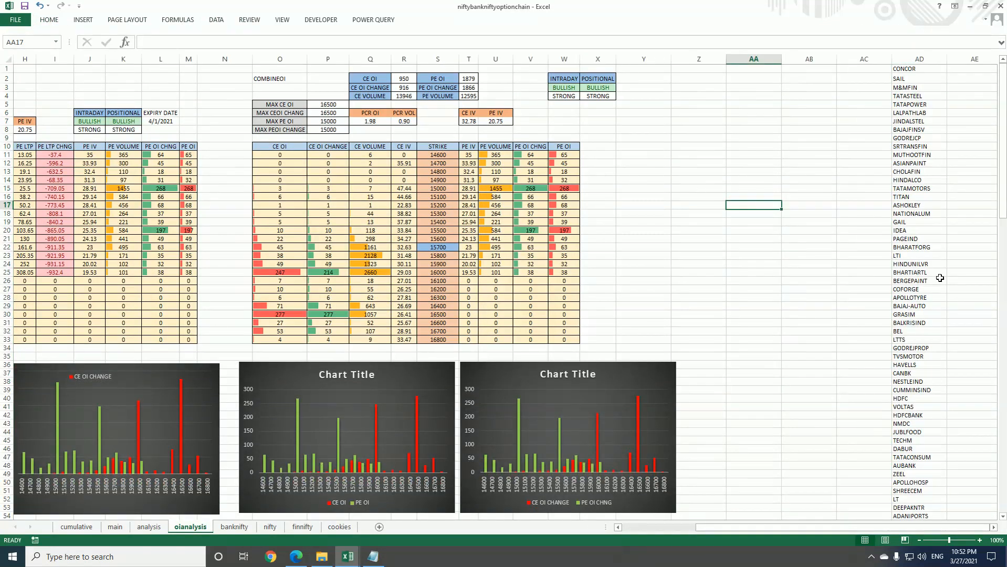
# Add NIFTY, BANKNIFTY and FINNIFTY below the last stock symbol in column AD, starting at AD157
pyautogui.scroll(-12, 939, 278)
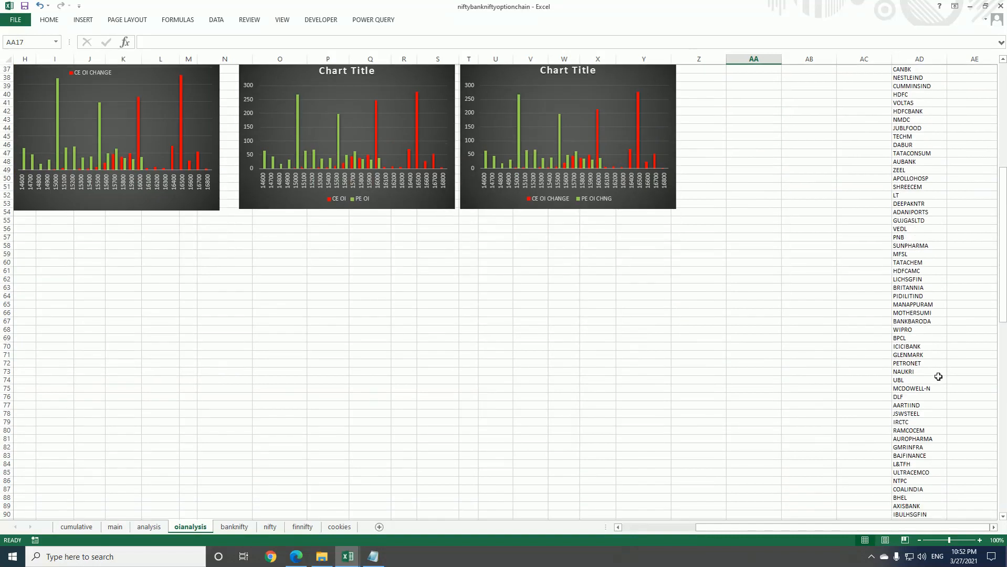
pyautogui.scroll(-20, 939, 377)
pyautogui.scroll(-7, 934, 370)
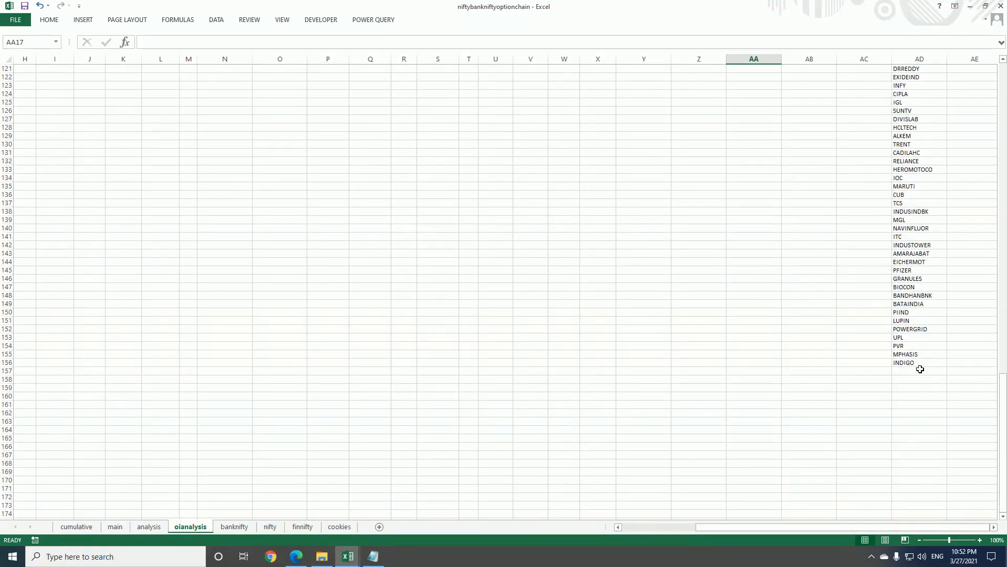
pyautogui.click(920, 369)
pyautogui.write('NIFTY')
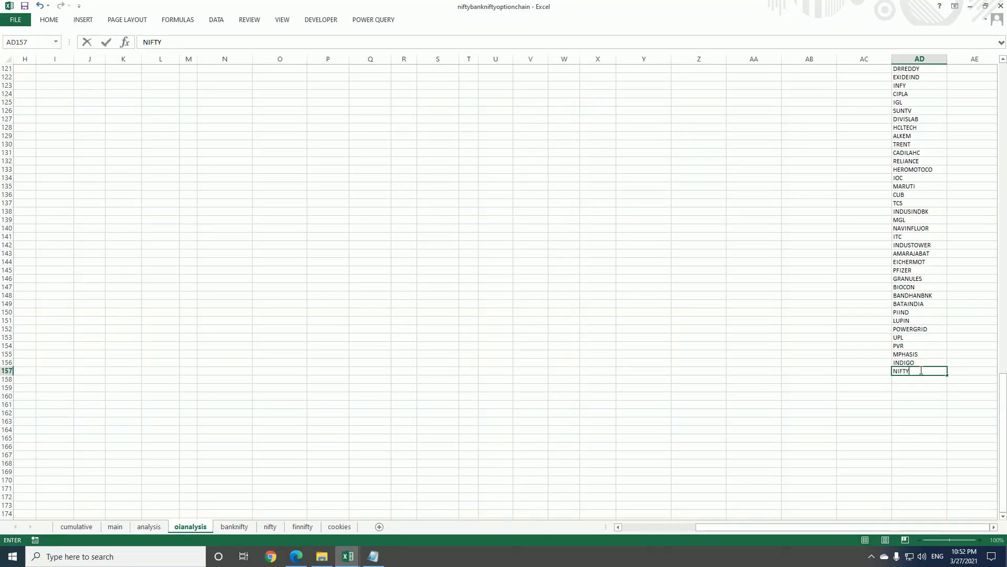
pyautogui.press('Return')
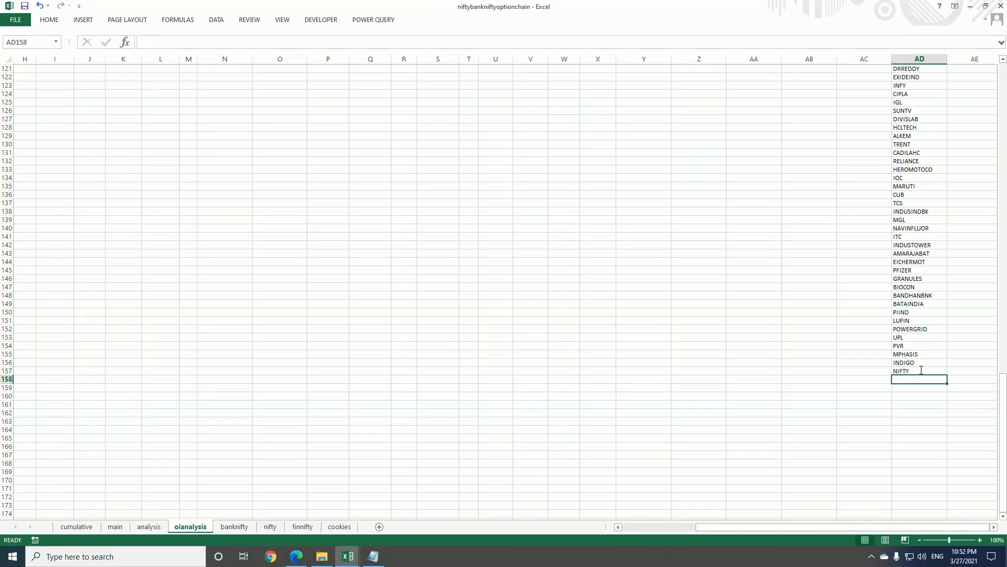
pyautogui.write('BANKNIFT')
pyautogui.press('Return')
pyautogui.write('FIN')
pyautogui.press('Return')
pyautogui.scroll(15, 920, 371)
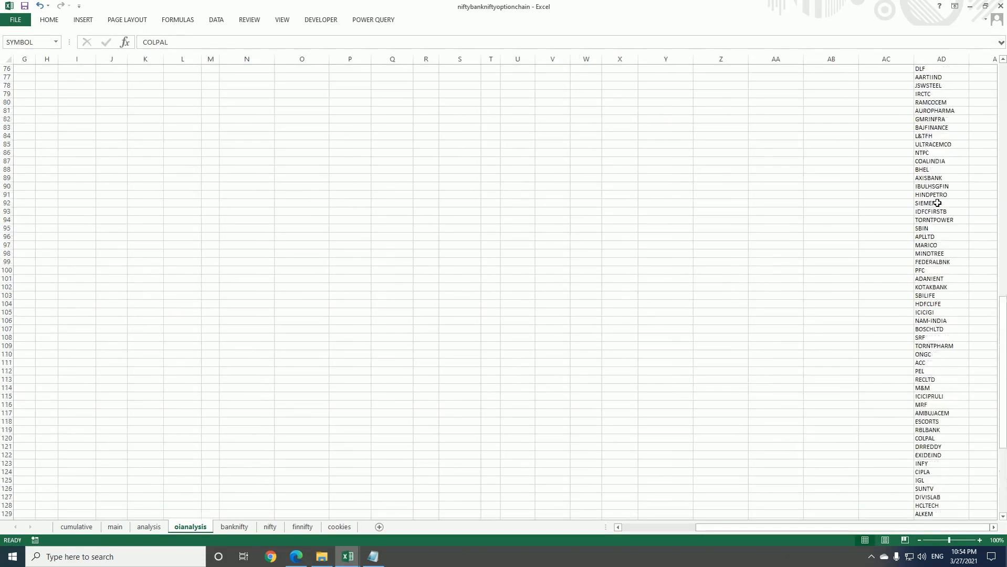
pyautogui.scroll(20, 937, 203)
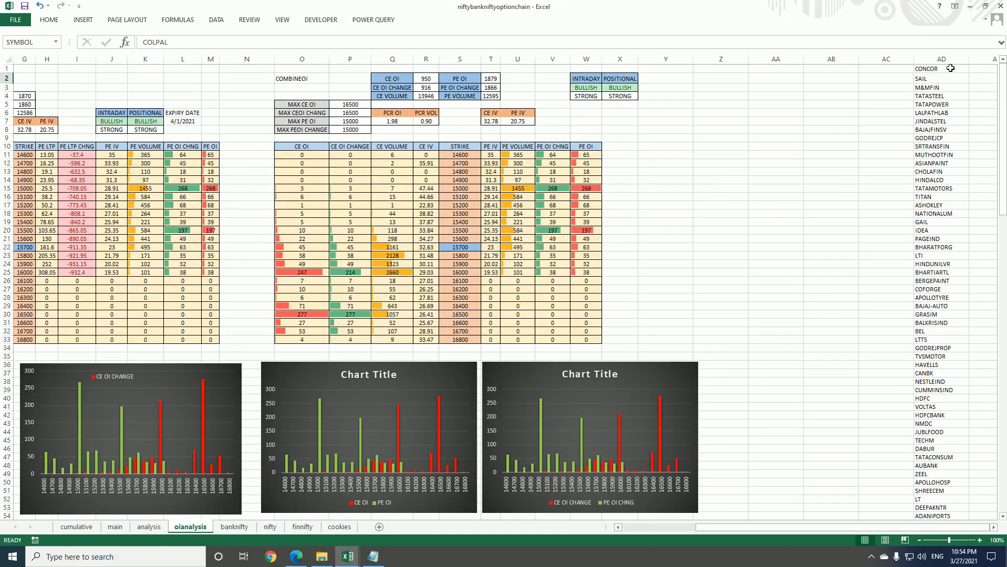
# Sort the whole symbol list in column AD, from AD1 down to AD159, alphabetically from A to Z
pyautogui.click(950, 68)
pyautogui.hotkey('ctrl', 'shift', 'Down')
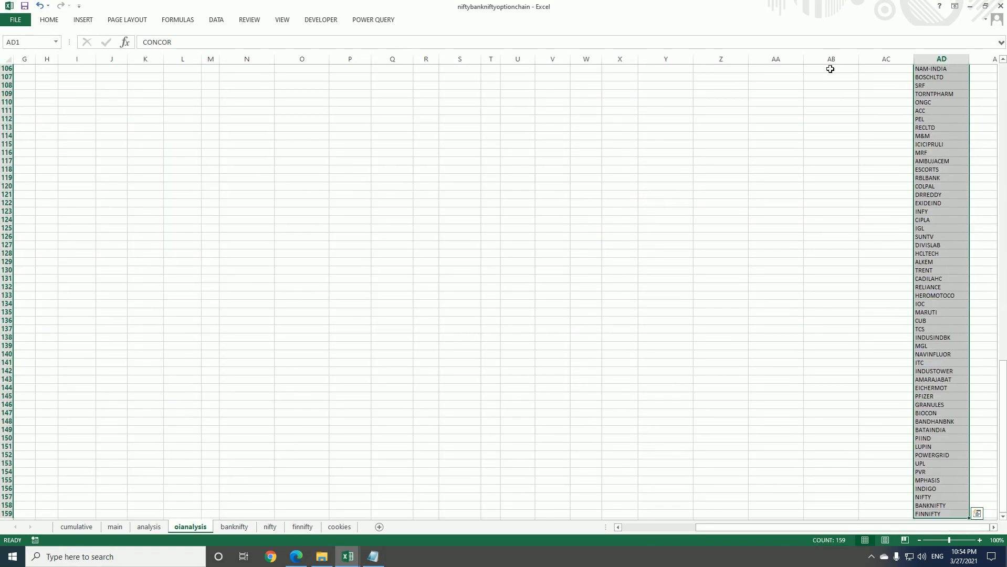
pyautogui.click(44, 22)
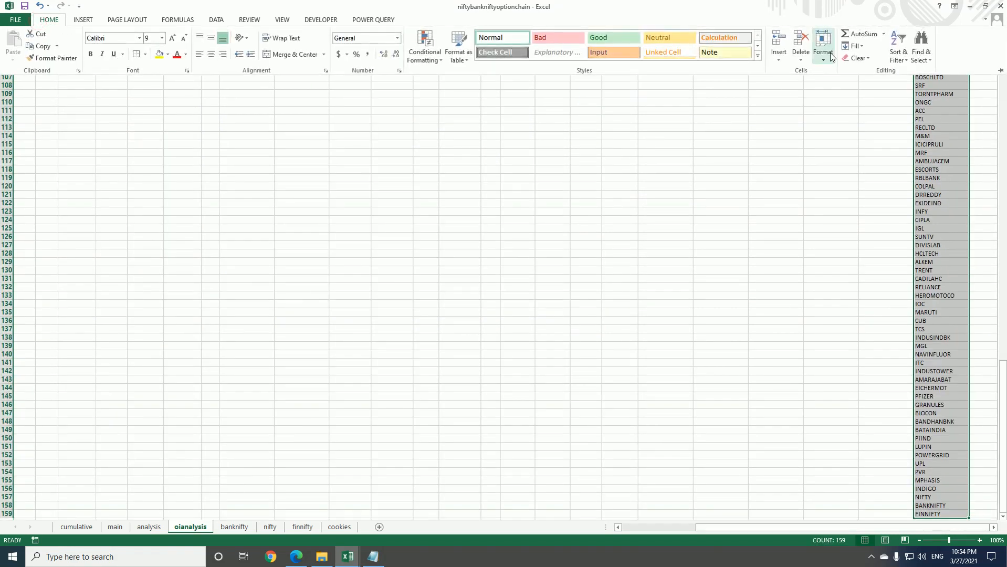
pyautogui.click(899, 52)
pyautogui.click(899, 66)
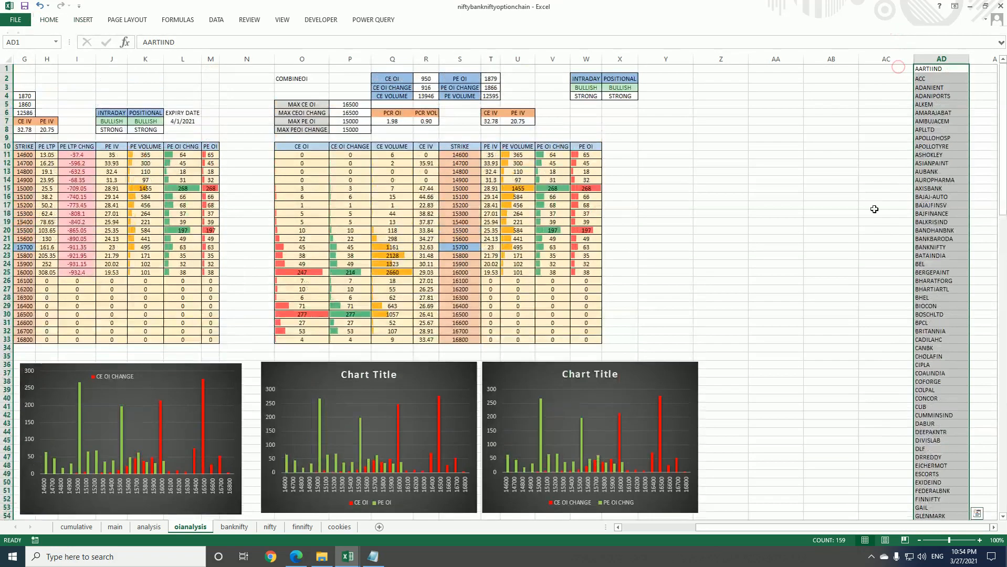
pyautogui.click(938, 121)
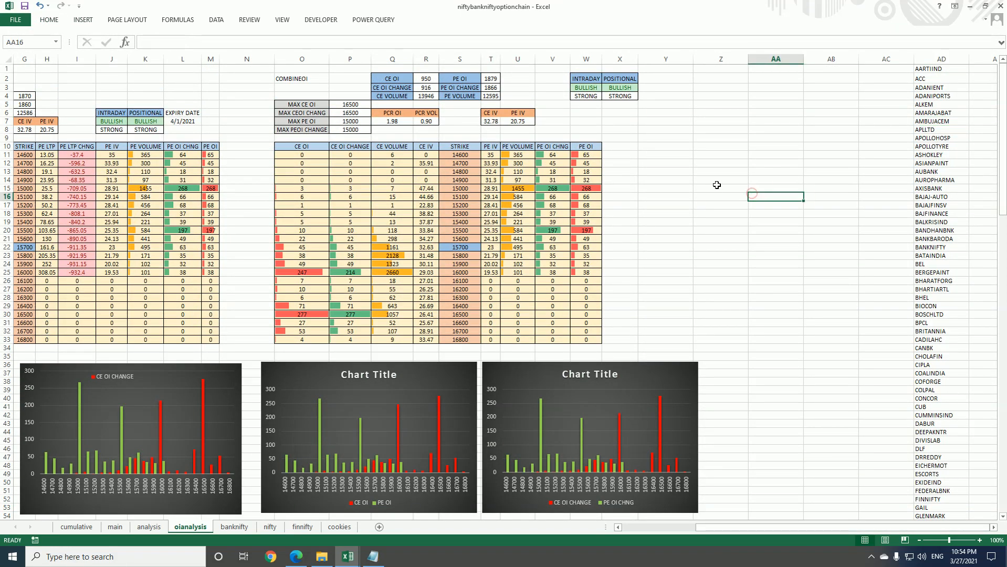
# Add list data validation to the SYMBOL cell D2, using the symbols in =$AD$1:$AD$159 as the source
pyautogui.click(720, 79)
pyautogui.moveTo(833, 524); pyautogui.dragTo(713, 525)
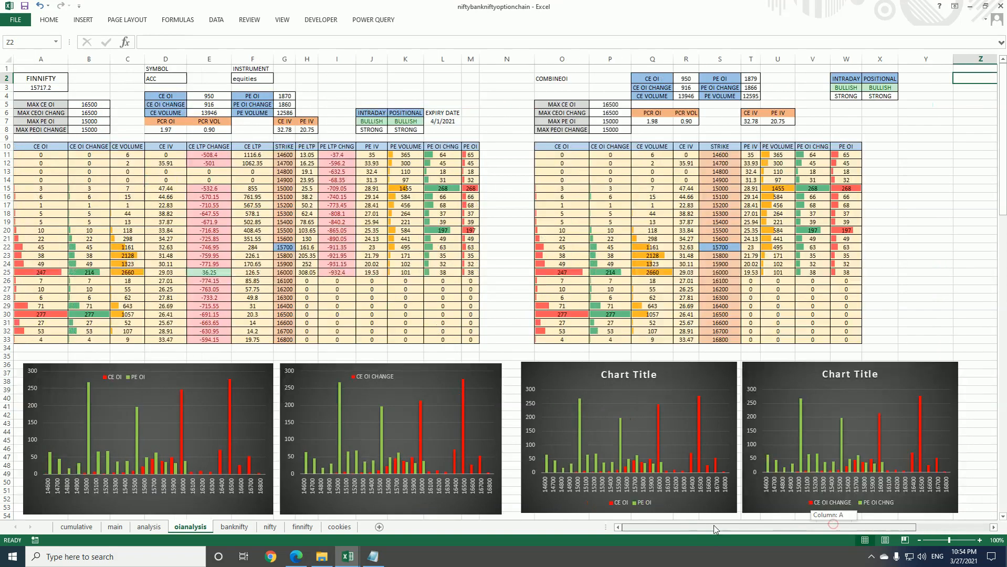
pyautogui.click(177, 79)
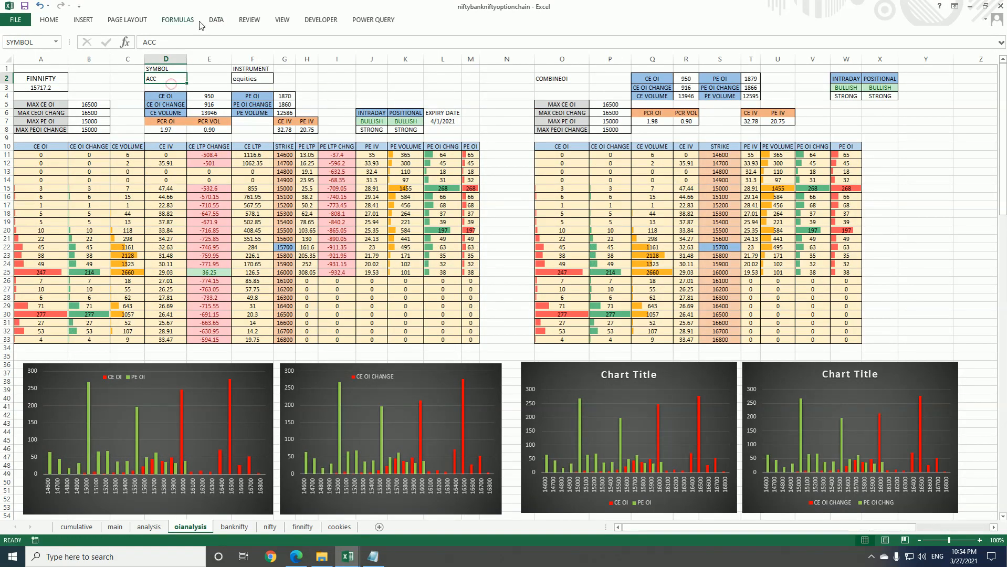
pyautogui.click(216, 19)
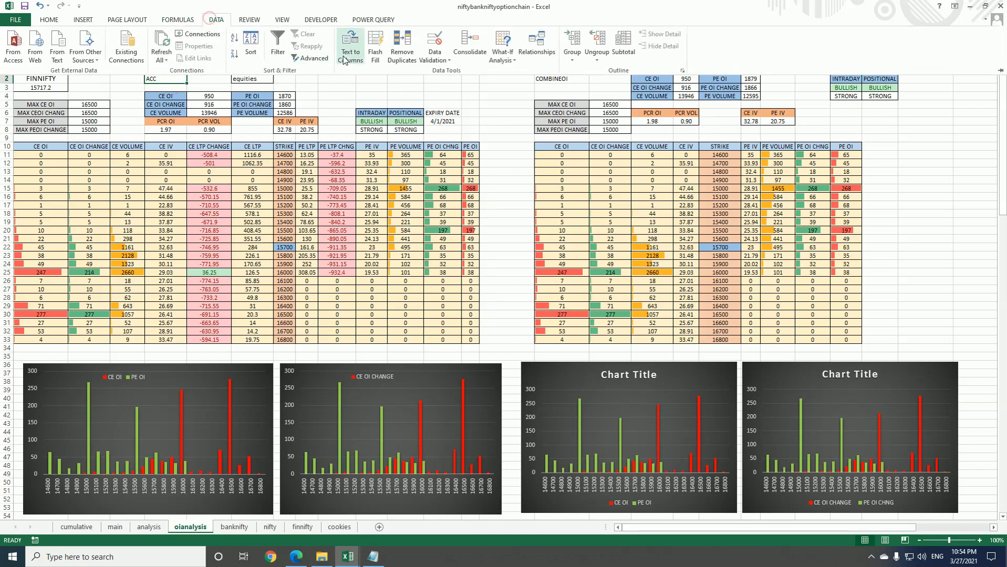
pyautogui.click(436, 44)
pyautogui.click(573, 219)
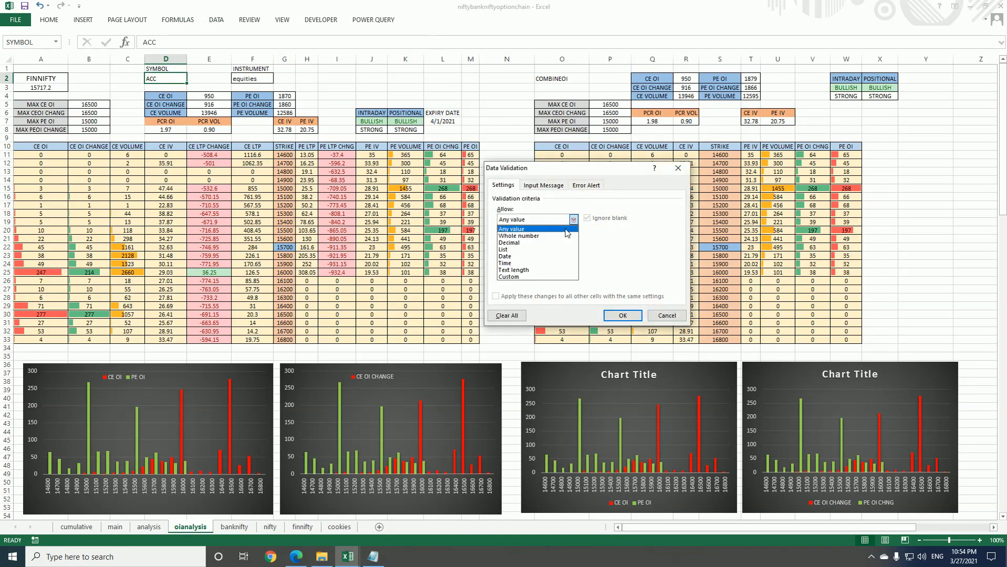
pyautogui.click(504, 249)
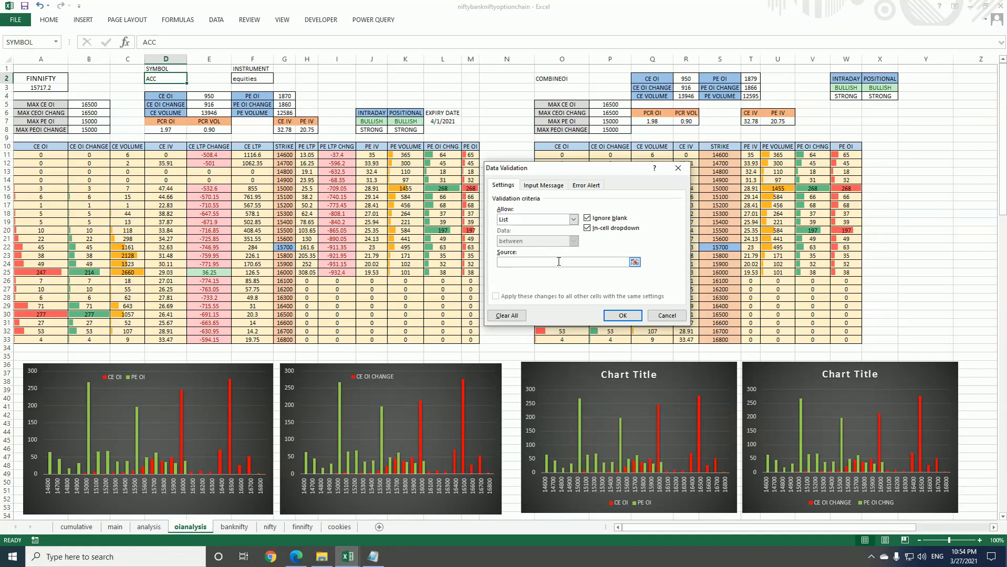
pyautogui.click(558, 262)
pyautogui.moveTo(764, 527); pyautogui.dragTo(896, 540)
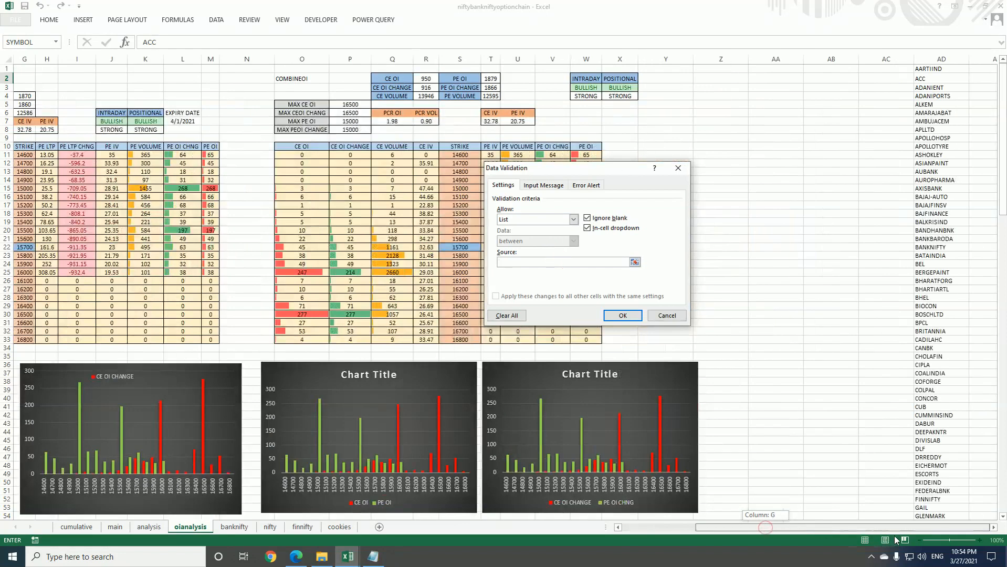
pyautogui.moveTo(939, 68); pyautogui.dragTo(928, 554)
pyautogui.moveTo(928, 555); pyautogui.dragTo(959, 415)
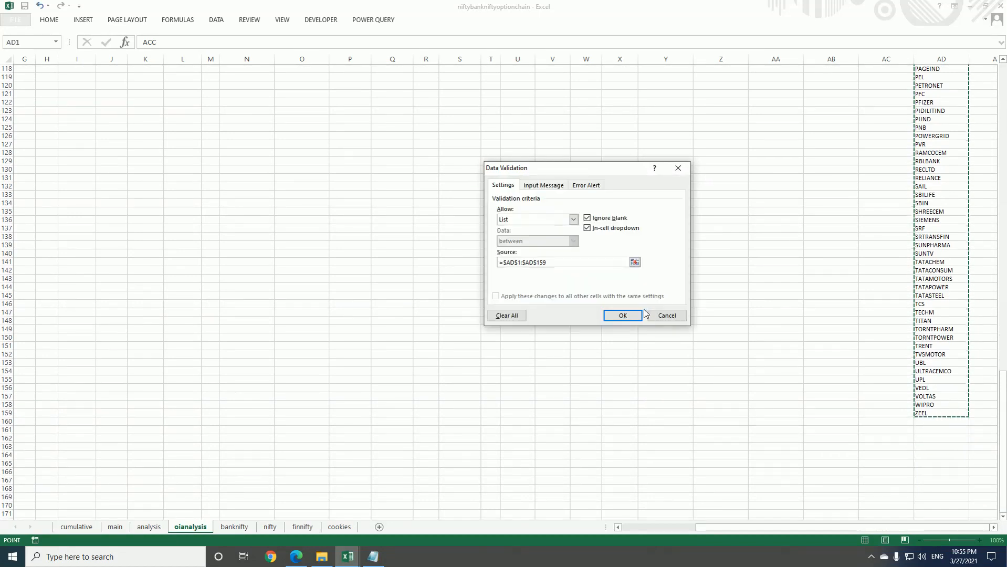
pyautogui.click(622, 315)
# Return to the SYMBOL cell D2 and test its dropdown list by choosing ASHOKLEY
pyautogui.moveTo(836, 527); pyautogui.dragTo(710, 523)
pyautogui.click(481, 209)
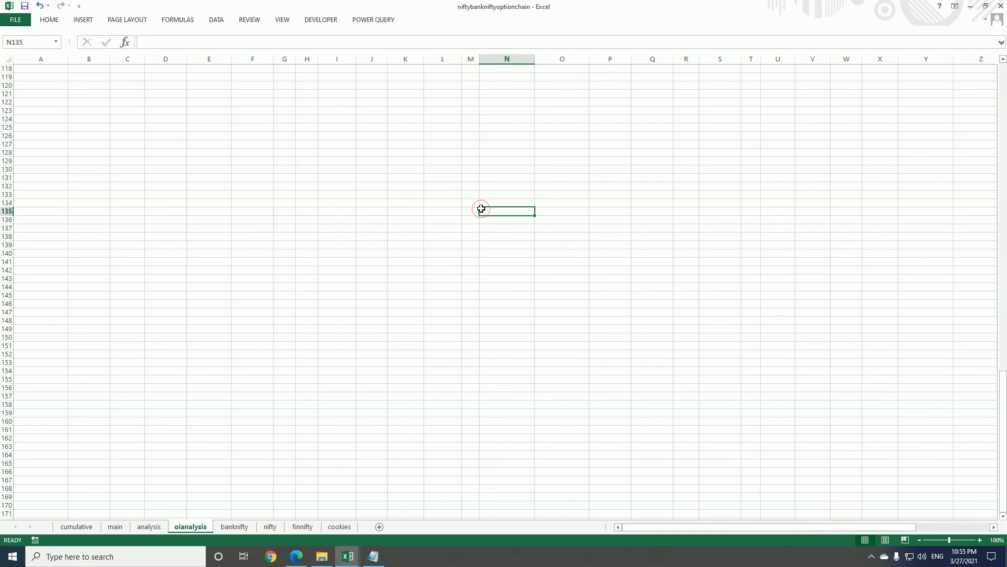
pyautogui.hotkey('ctrl', 'Up')
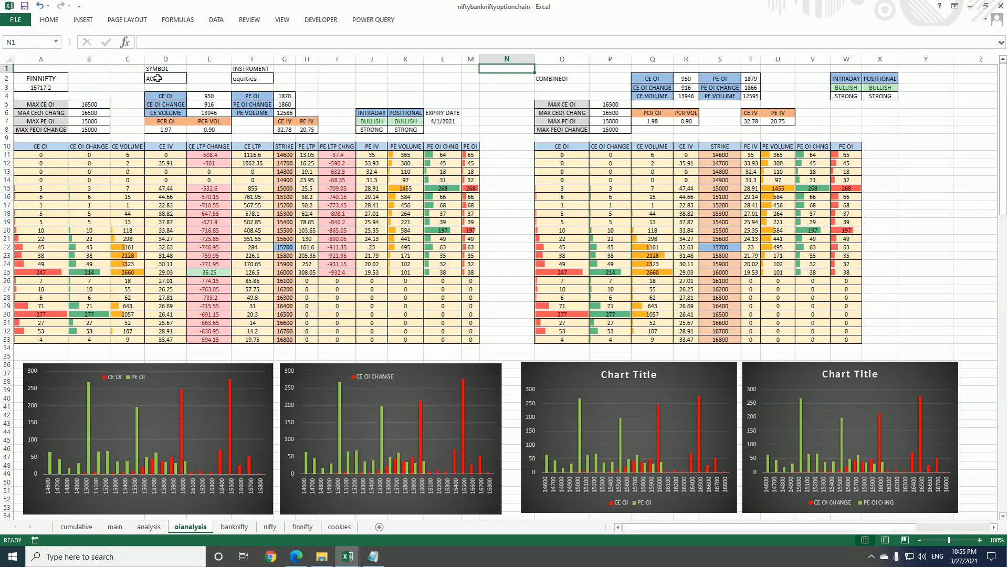
pyautogui.click(158, 78)
pyautogui.click(193, 79)
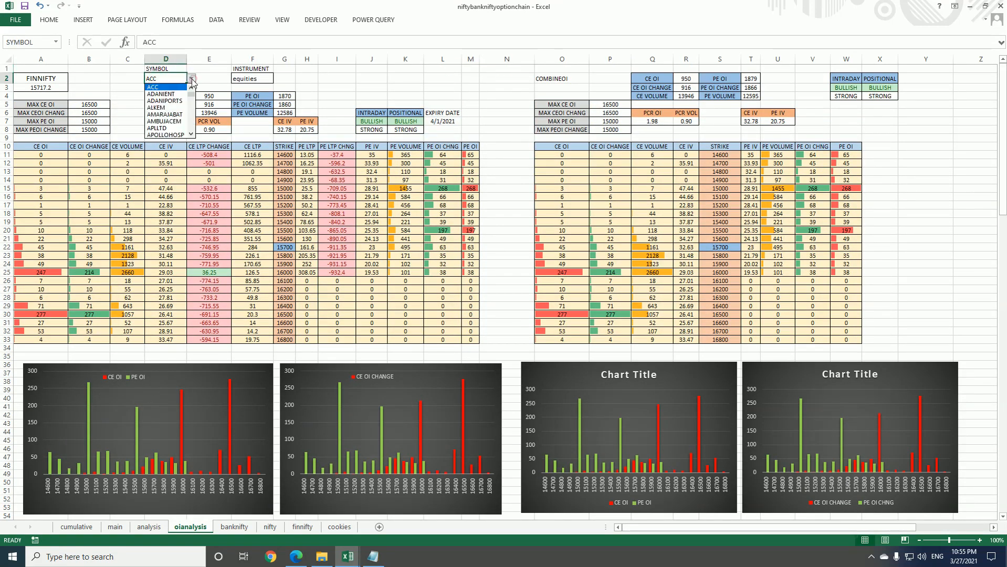
pyautogui.click(191, 135)
pyautogui.click(191, 136)
pyautogui.click(191, 135)
pyautogui.click(191, 135)
pyautogui.click(191, 135)
pyautogui.click(191, 136)
pyautogui.click(161, 107)
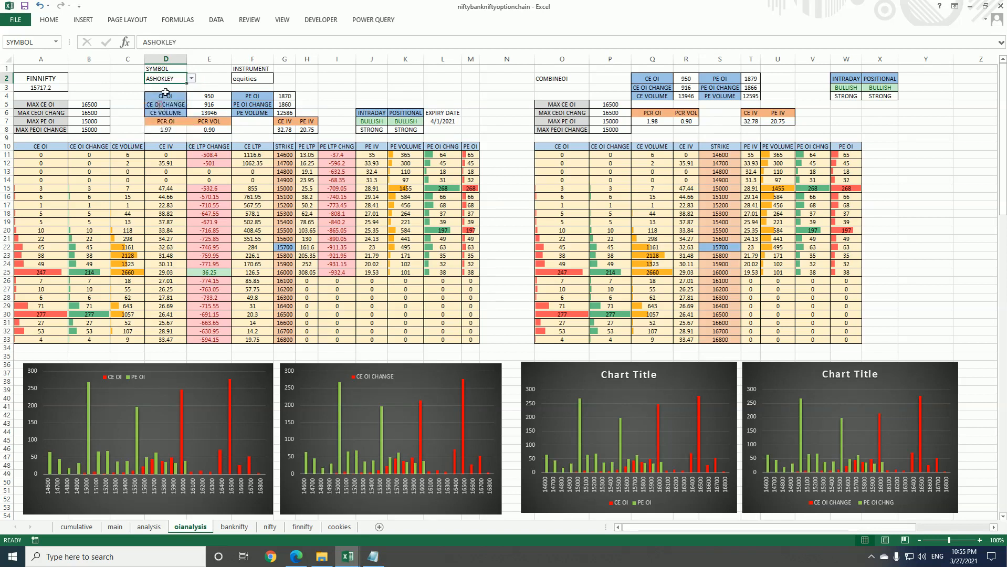
# Choose BANKNIFTY from the dropdown list in the SYMBOL cell D2 to test an index symbol
pyautogui.click(193, 79)
pyautogui.click(192, 88)
pyautogui.click(191, 136)
pyautogui.click(191, 135)
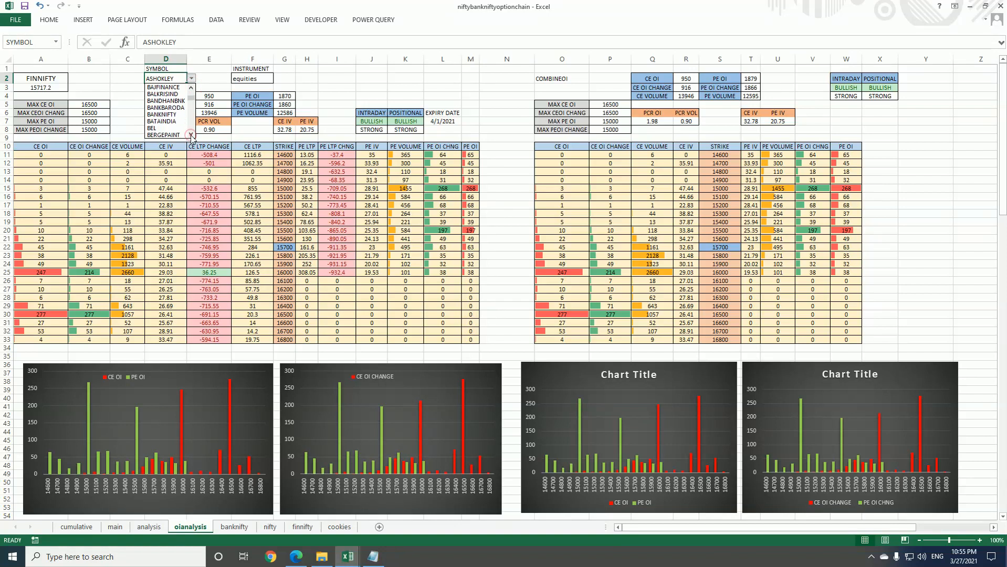
pyautogui.click(177, 113)
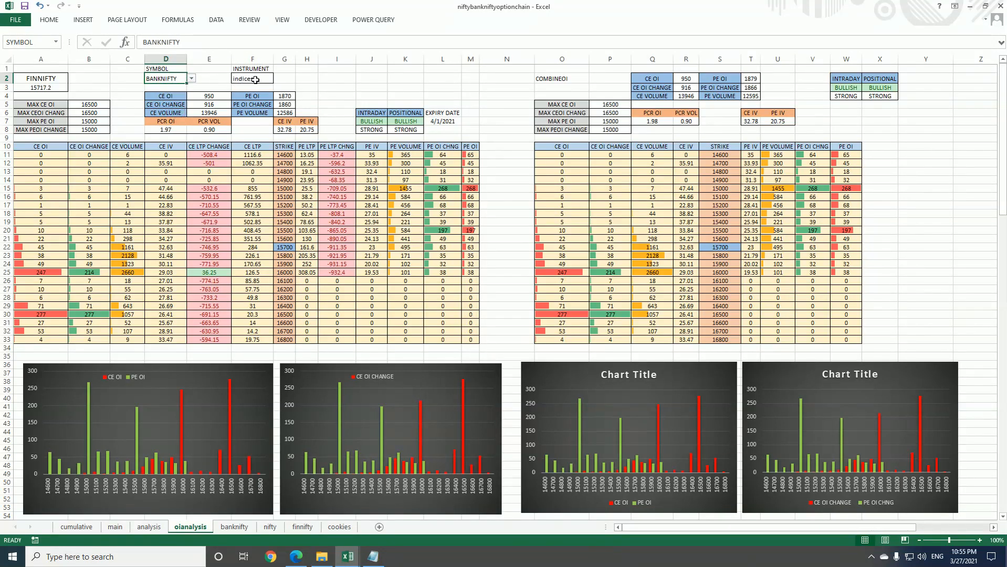
# Set the SYMBOL cell D2 back to ACC by choosing it from the dropdown list
pyautogui.click(193, 79)
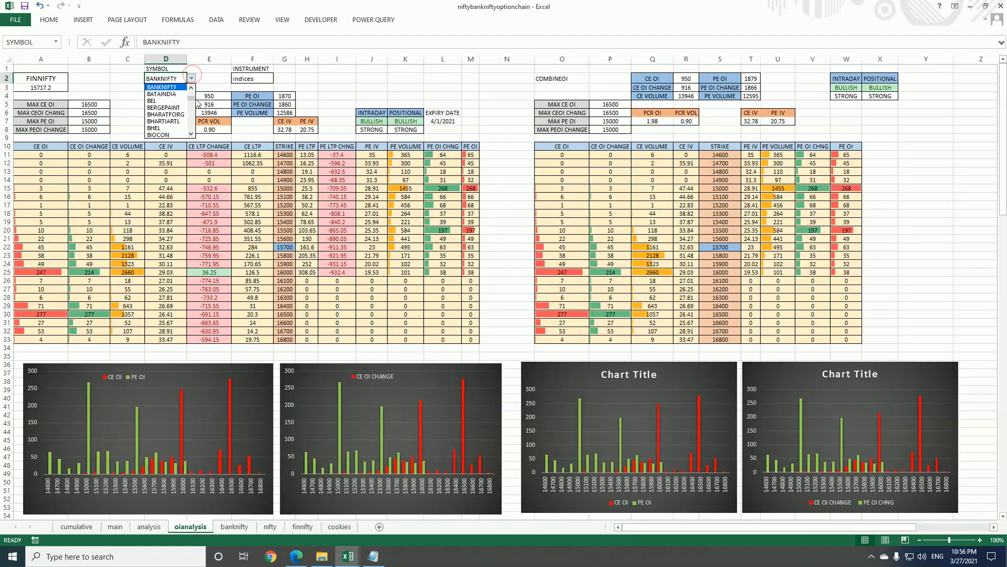
pyautogui.click(189, 79)
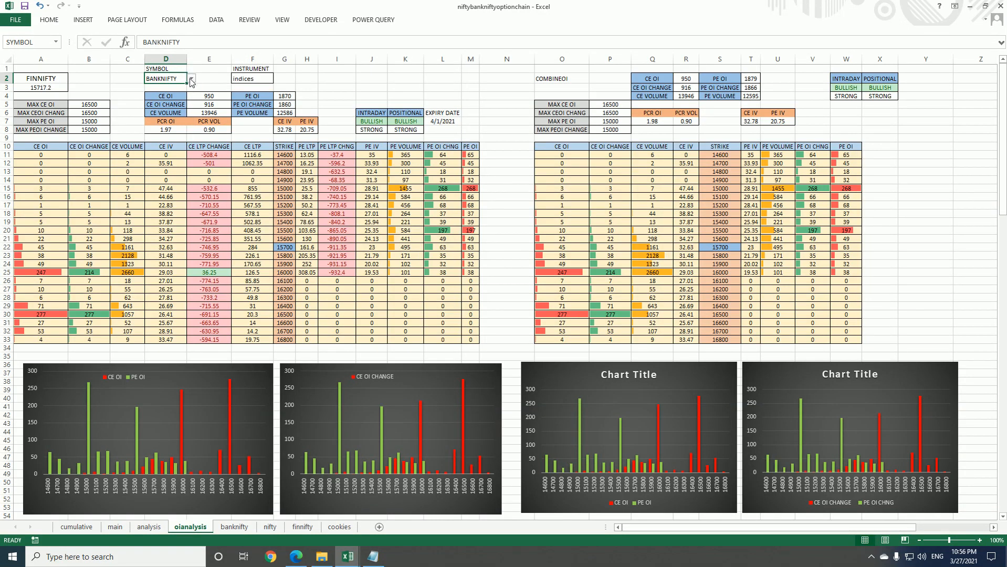
pyautogui.click(191, 78)
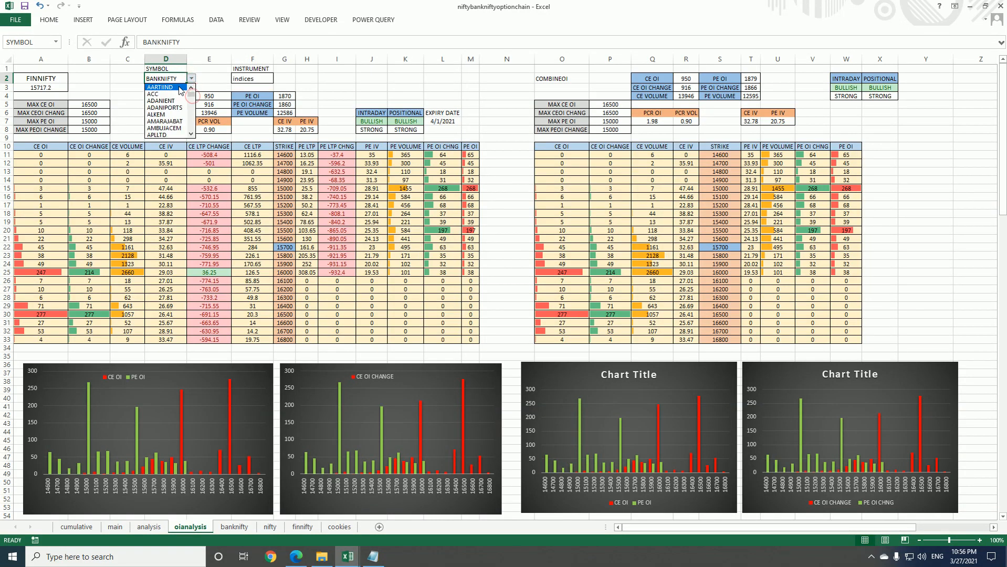
pyautogui.click(173, 94)
# Open the finnifty workbook query for editing, expand the list of queries and show its code in the Advanced Editor
pyautogui.click(337, 96)
pyautogui.click(361, 24)
pyautogui.click(310, 44)
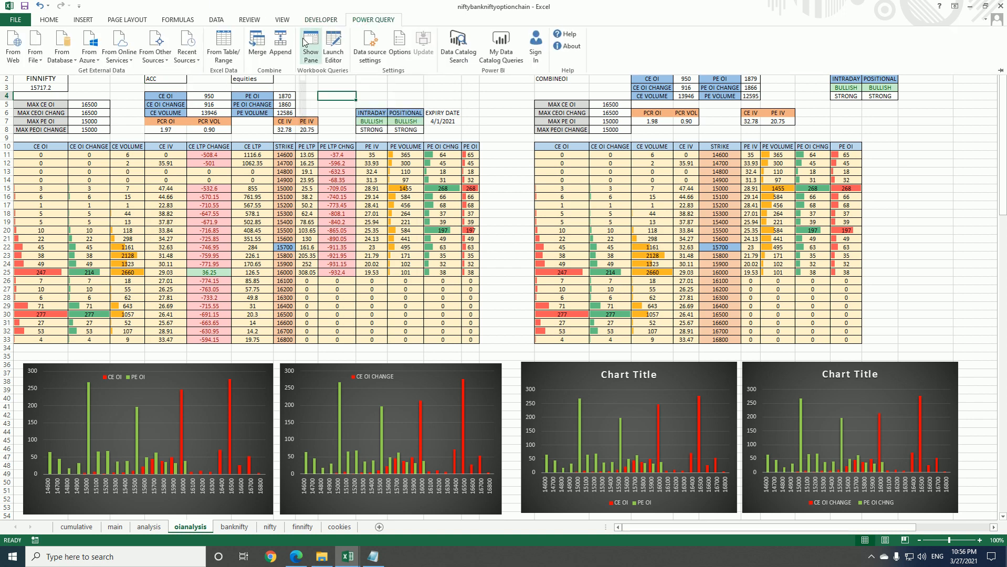
pyautogui.click(894, 155)
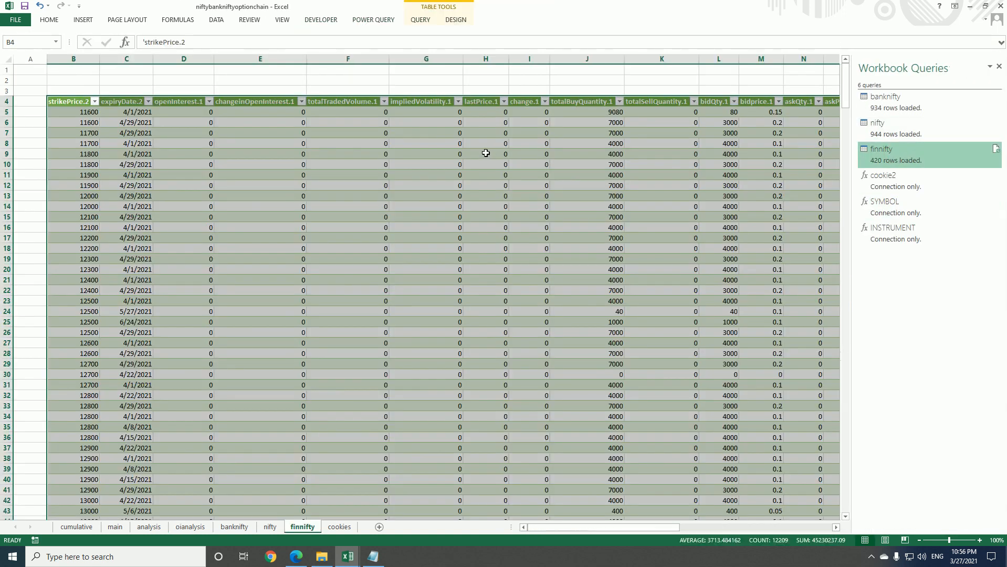
pyautogui.rightClick(904, 158)
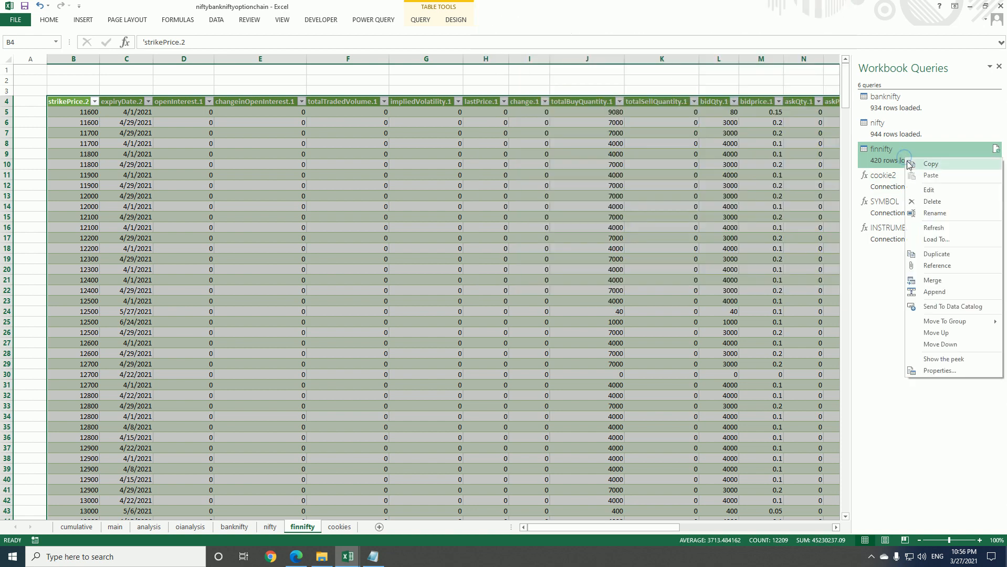
pyautogui.click(927, 192)
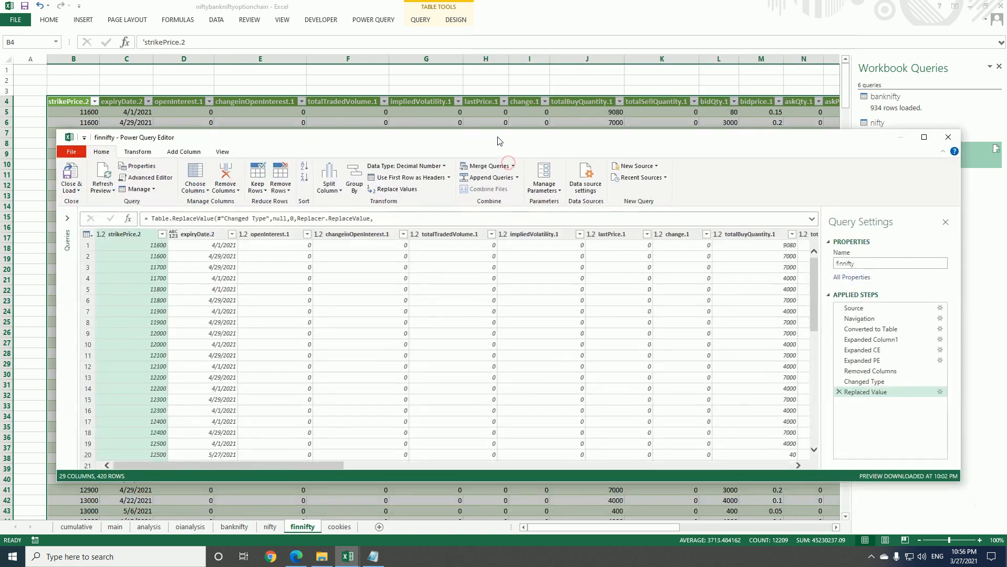
pyautogui.click(67, 219)
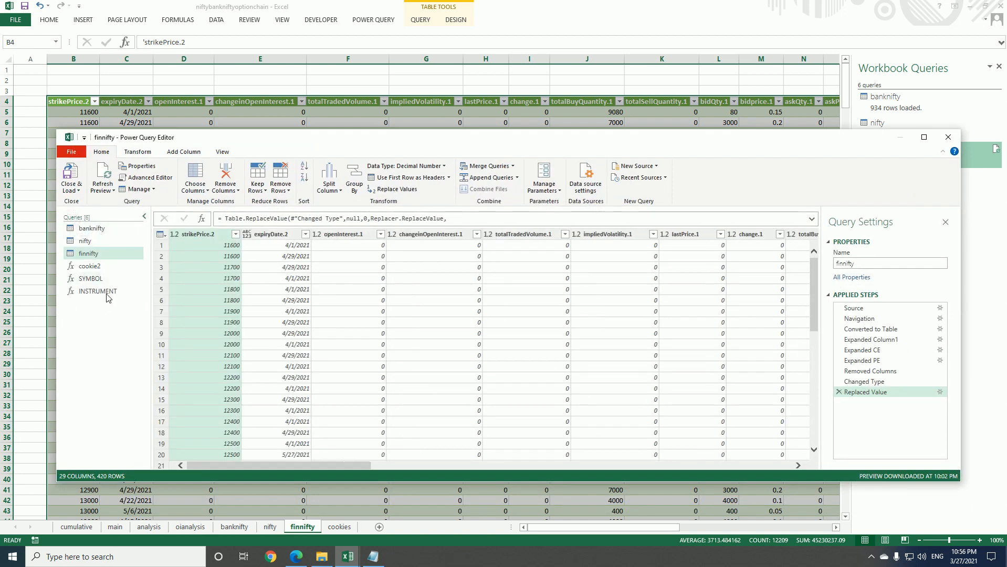
pyautogui.click(167, 180)
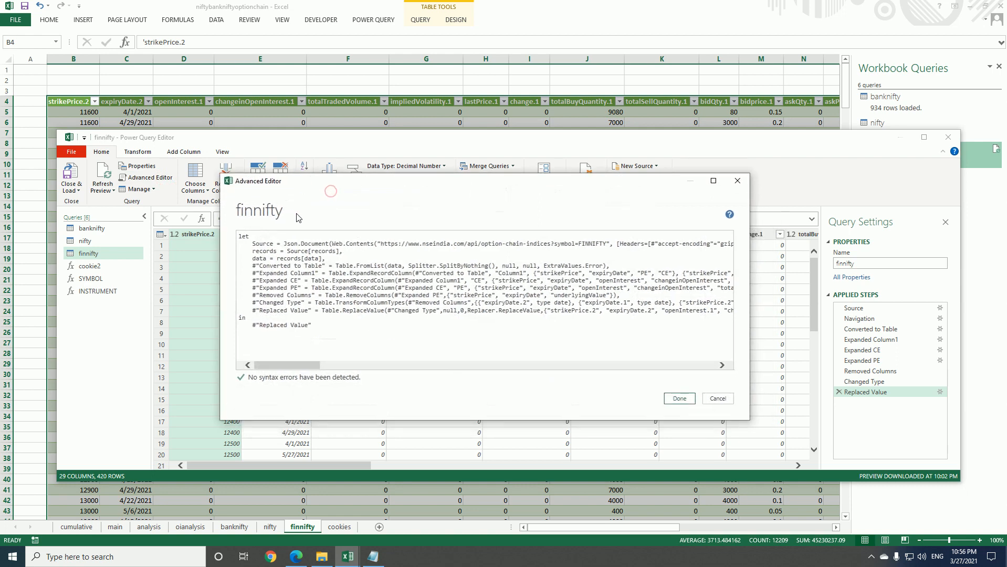
# Replace "indices" in the finnifty query's source URL with the INSTRUMENT() function, joined as option-chain-" & INSTRUMENT() & "?symbol=
pyautogui.moveTo(307, 365); pyautogui.dragTo(322, 365)
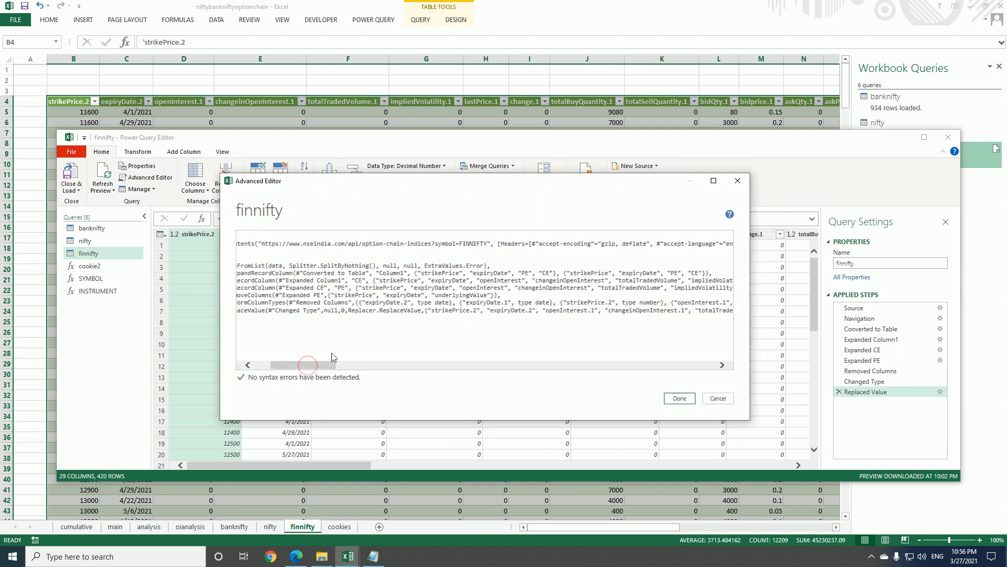
pyautogui.click(431, 243)
pyautogui.press('BackSpace')
pyautogui.press('BackSpace')
pyautogui.press('BackSpace')
pyautogui.press('BackSpace')
pyautogui.press('BackSpace')
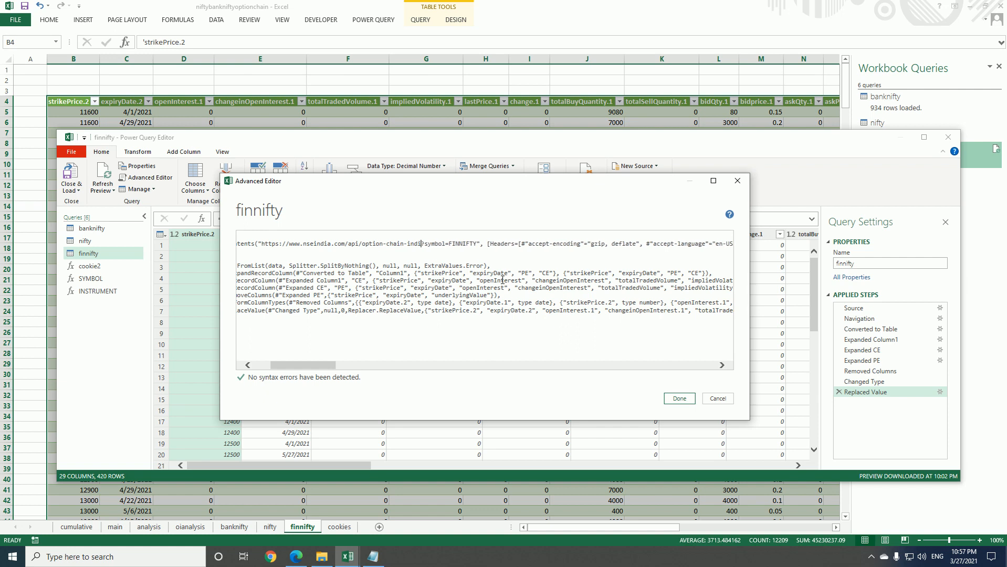
pyautogui.press('BackSpace')
pyautogui.press('BackSpace')
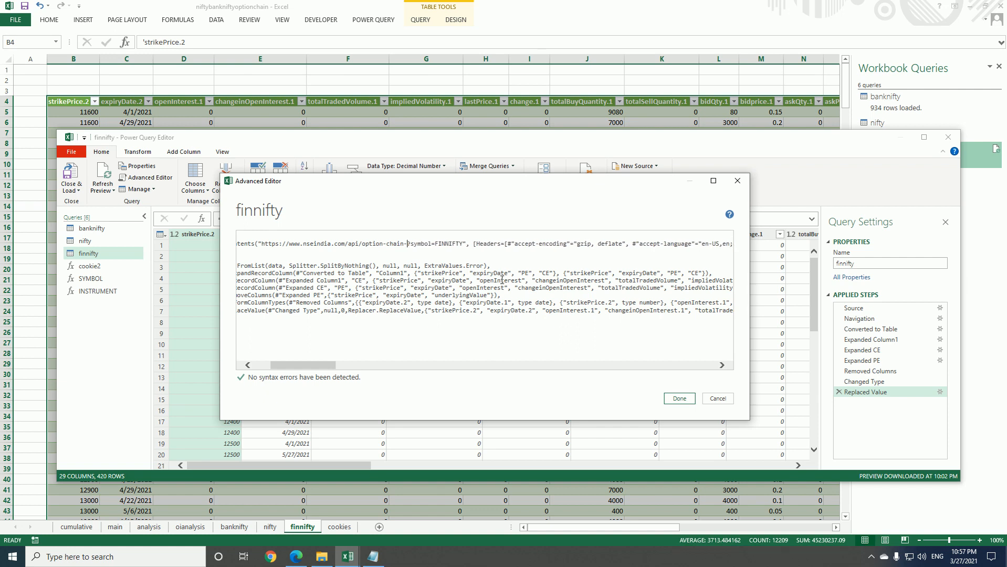
pyautogui.write('"')
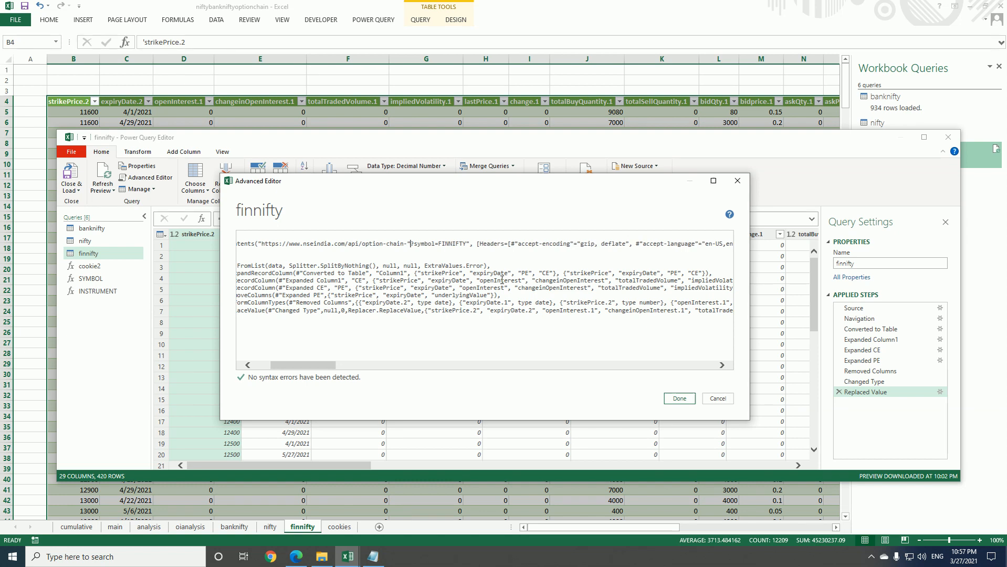
pyautogui.write(' &')
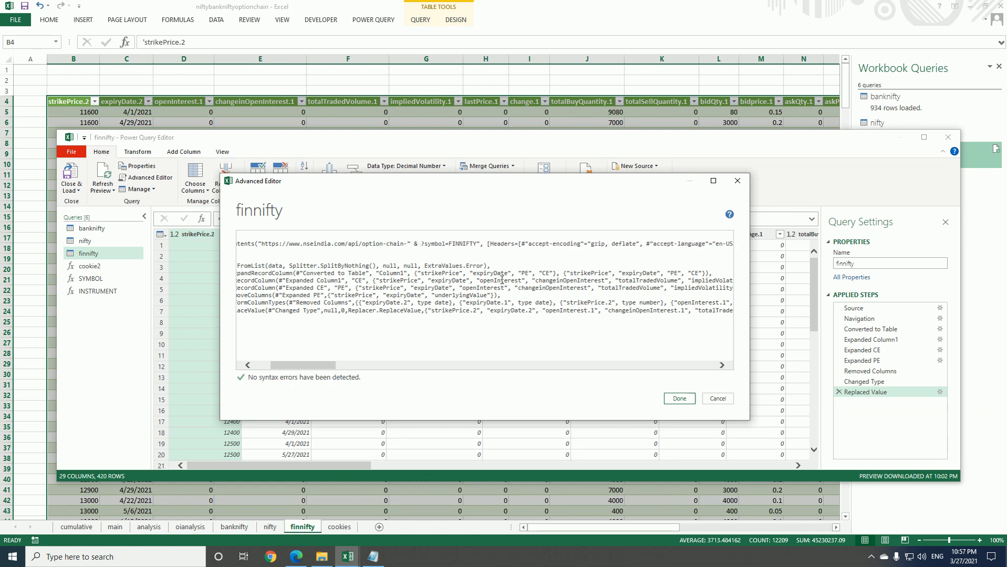
pyautogui.write(' INSTRU')
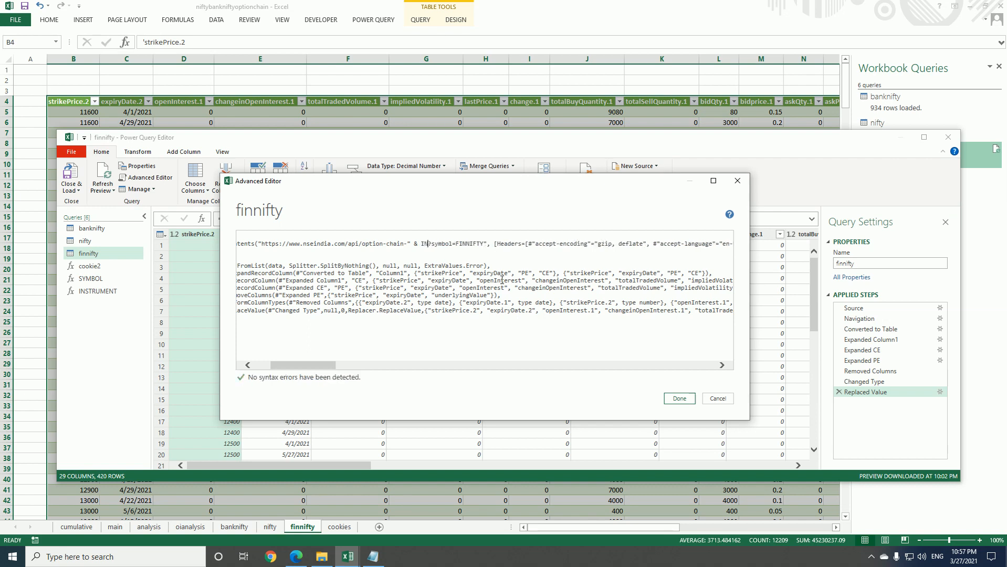
pyautogui.write('MENT')
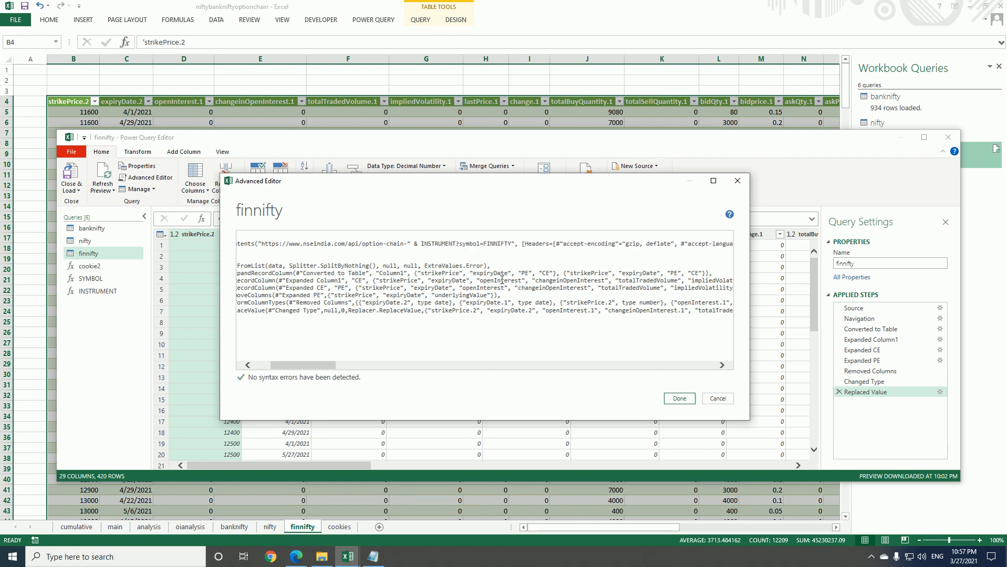
pyautogui.write('()')
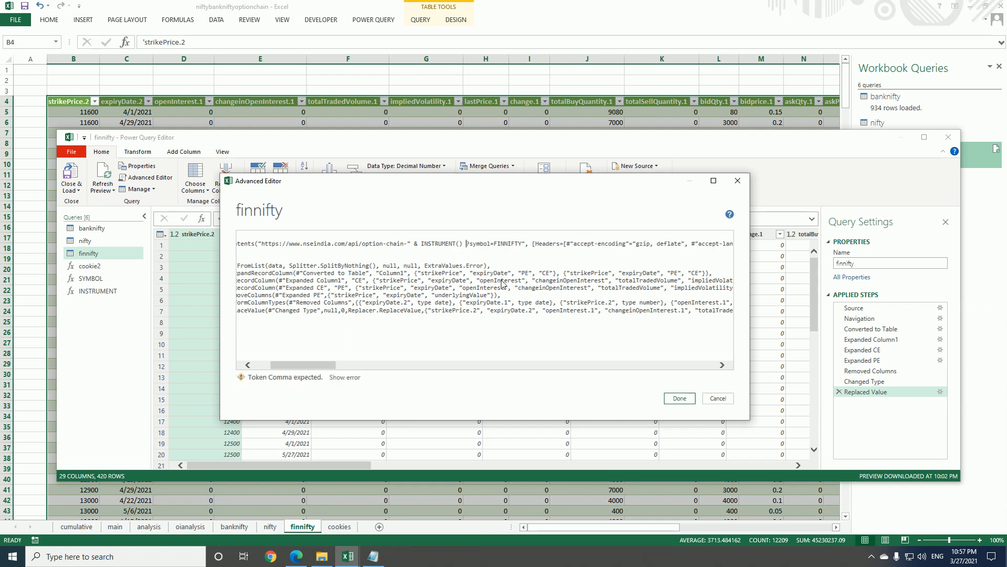
pyautogui.write(' & "')
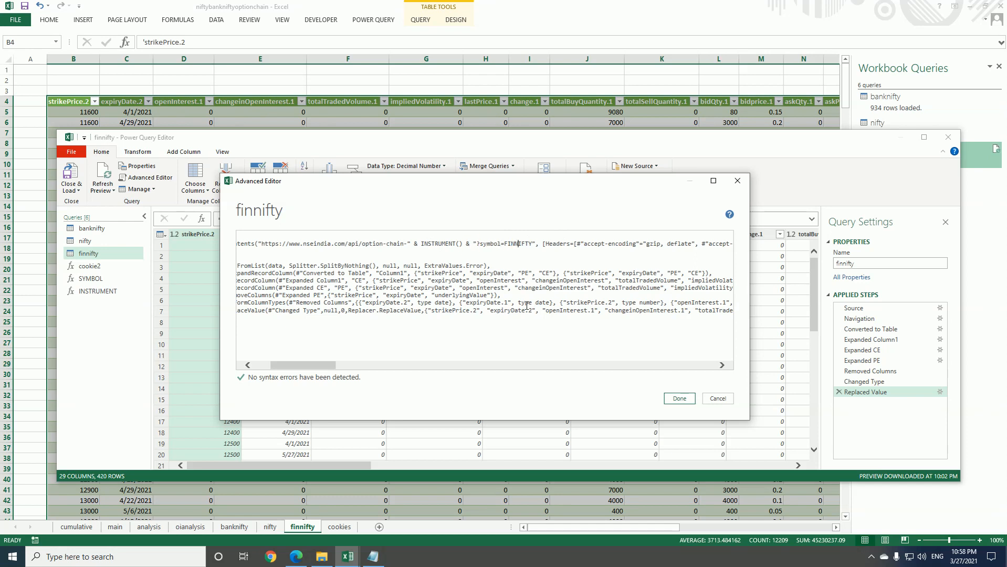
# Replace FINNIFTY in the source URL with the SYMBOL() function, joined as "?symbol=" & SYMBOL() & "", and apply the edited code
pyautogui.press('BackSpace')
pyautogui.press('BackSpace')
pyautogui.press('BackSpace')
pyautogui.press('BackSpace')
pyautogui.press('BackSpace')
pyautogui.press('BackSpace')
pyautogui.press('BackSpace')
pyautogui.press('BackSpace')
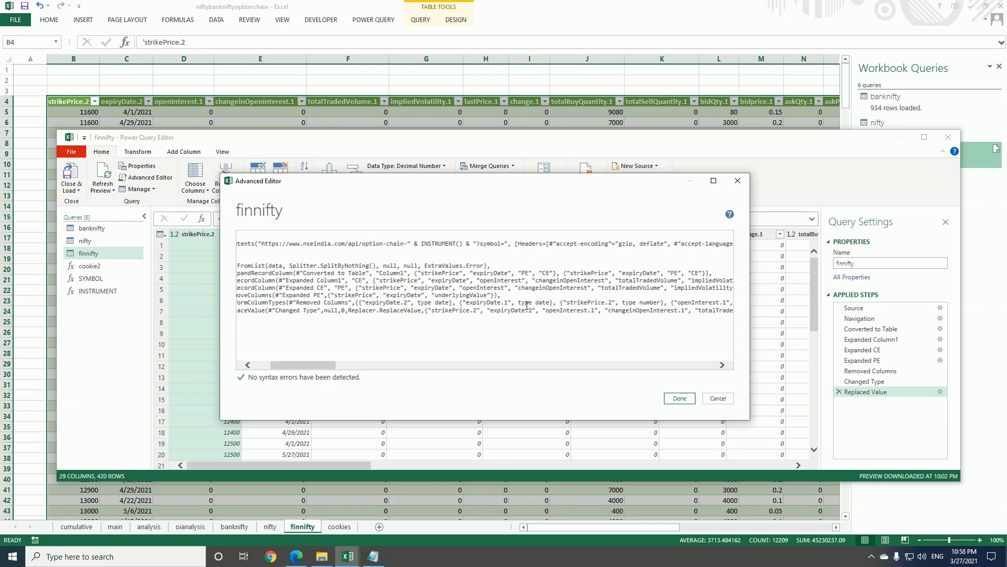
pyautogui.write('" ')
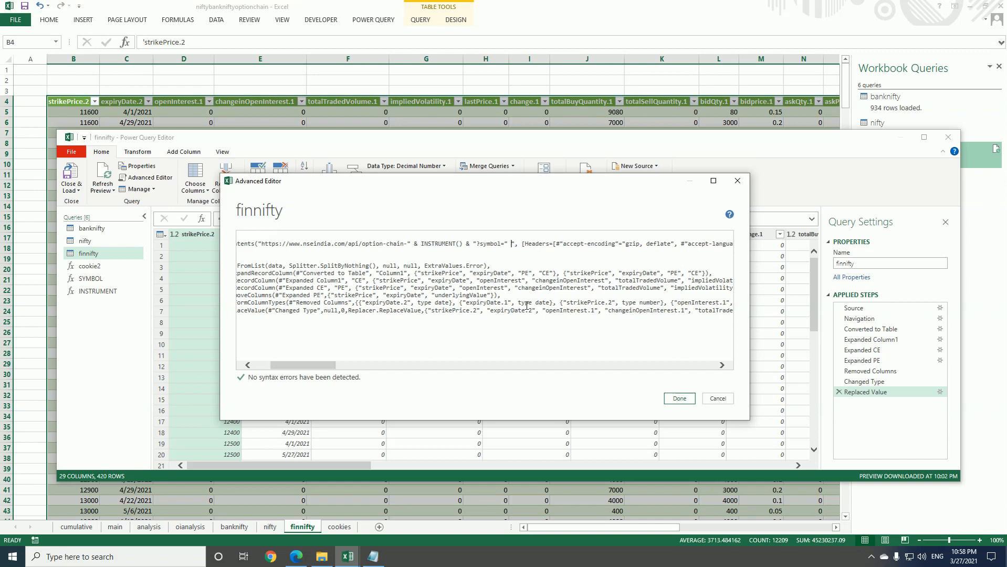
pyautogui.write('&')
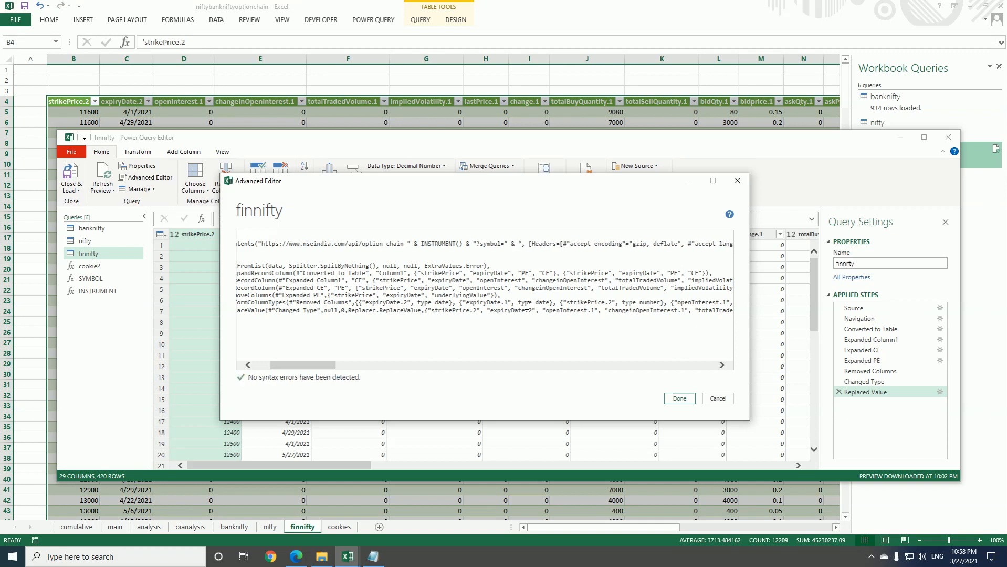
pyautogui.write(' SYMBOL')
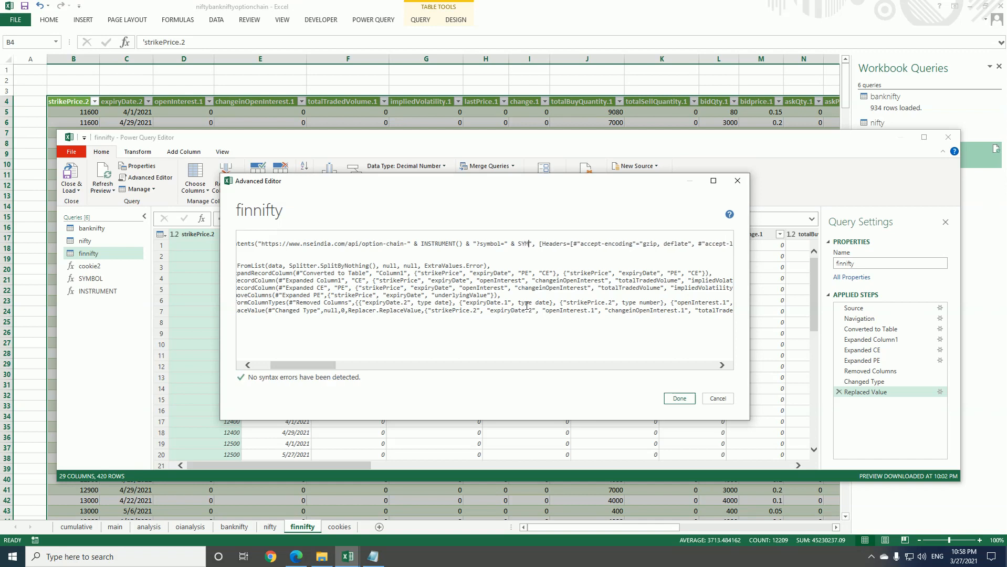
pyautogui.write('() ')
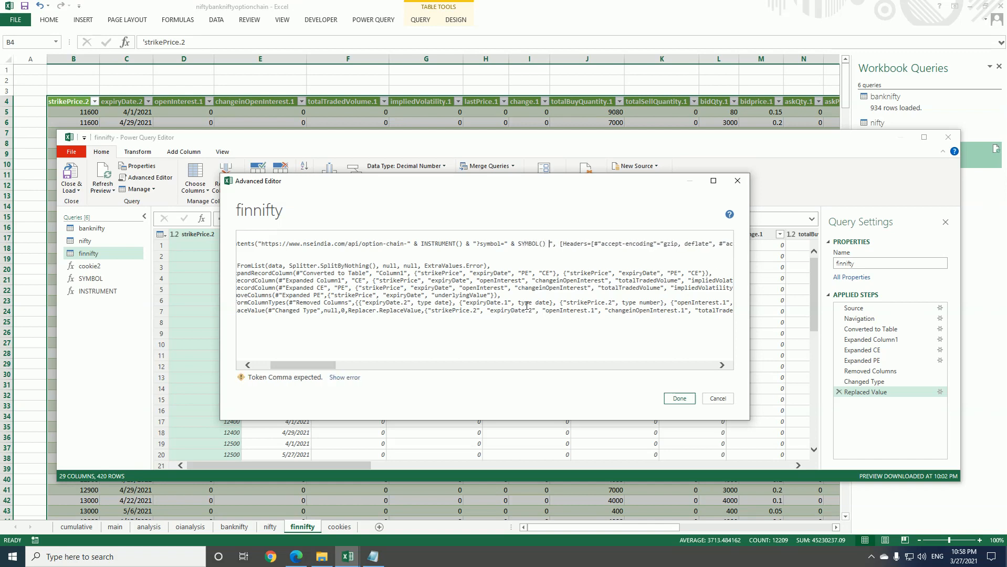
pyautogui.write('& "')
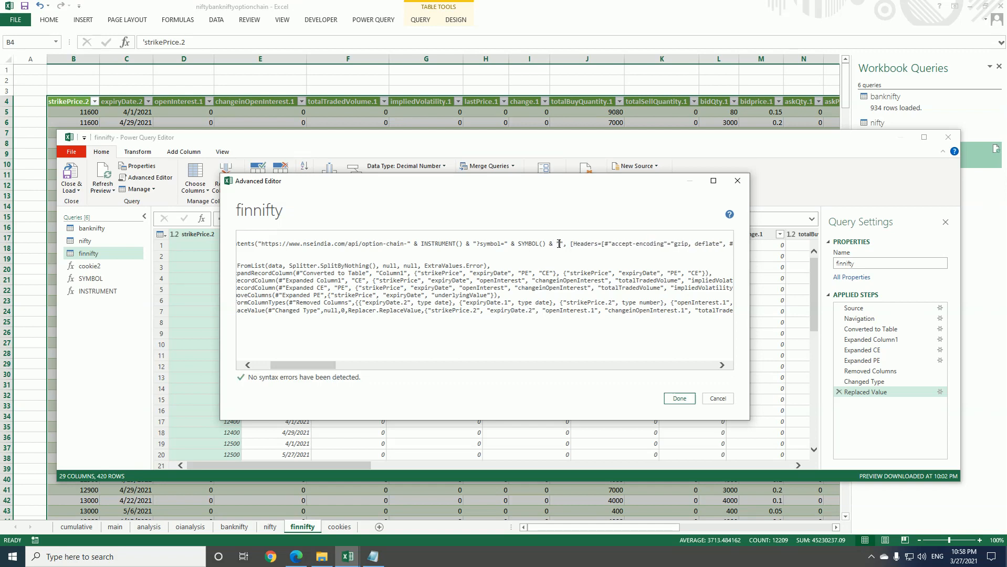
pyautogui.click(679, 399)
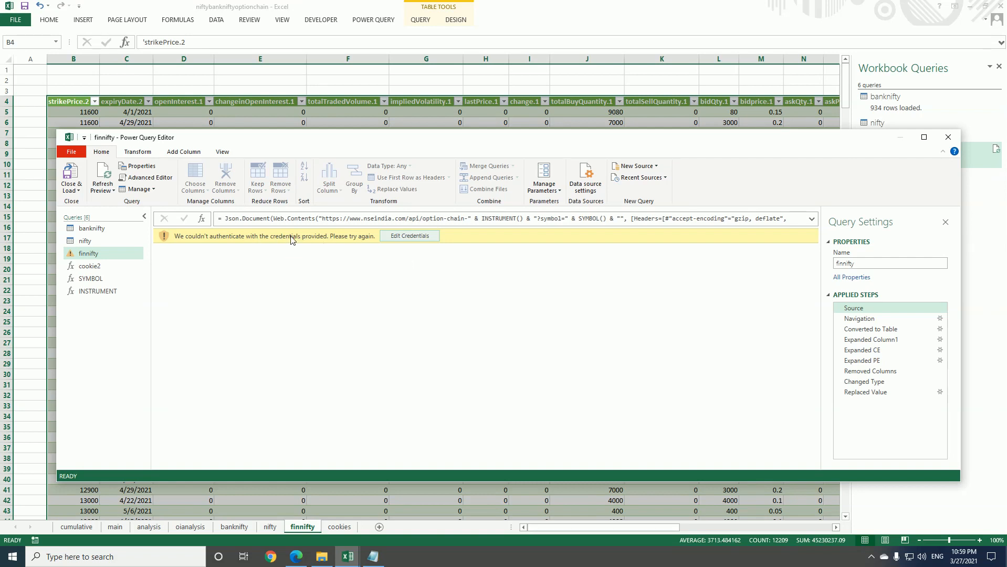
pyautogui.click(405, 241)
pyautogui.click(611, 288)
pyautogui.click(599, 321)
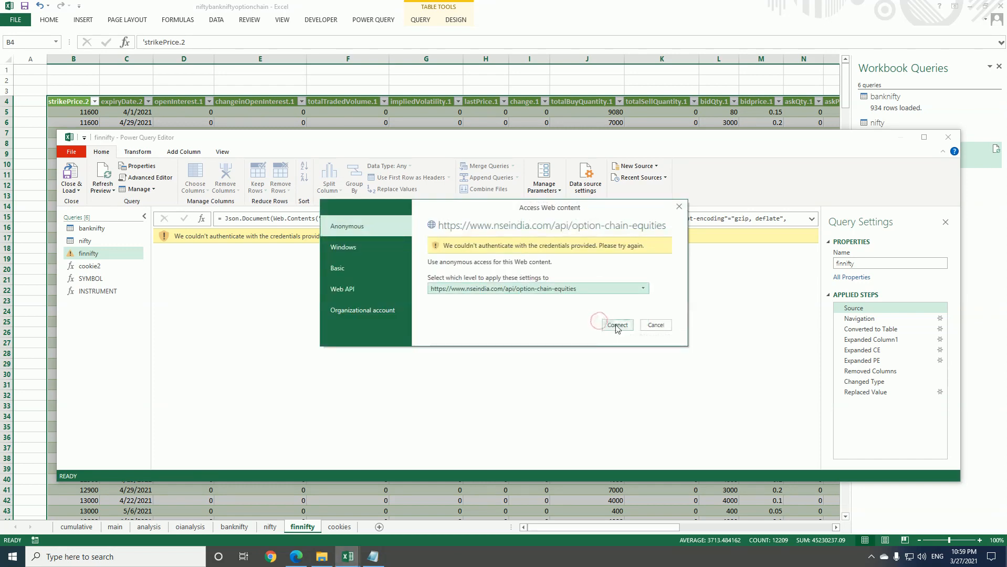
pyautogui.click(614, 325)
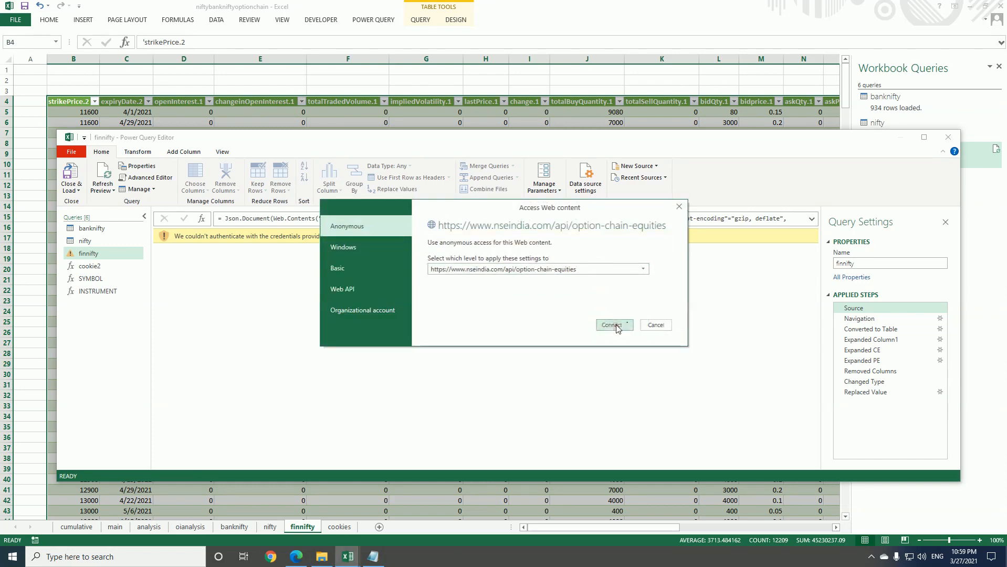
pyautogui.click(655, 325)
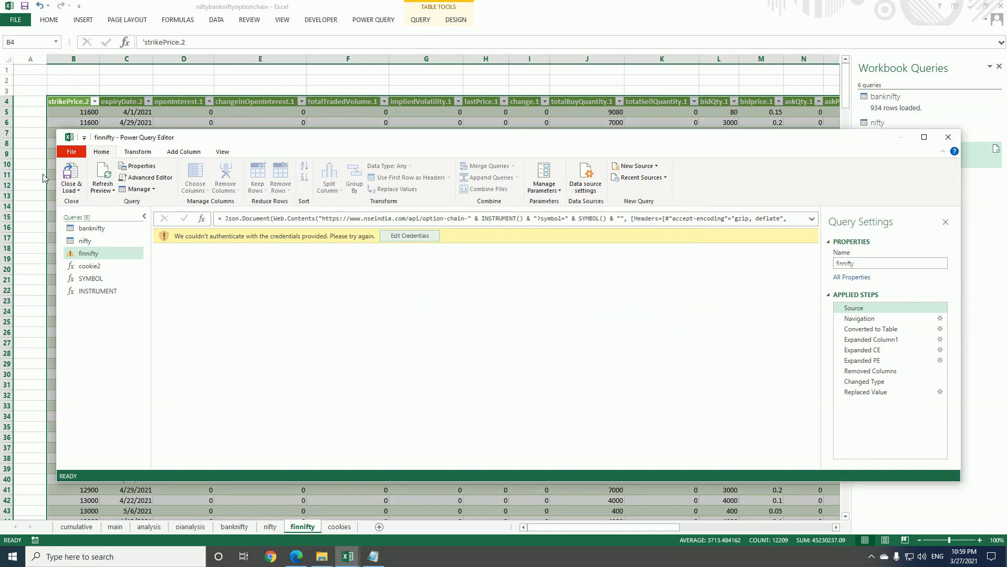
# Close the query editor and load the edited finnifty query without providing web credentials
pyautogui.click(72, 190)
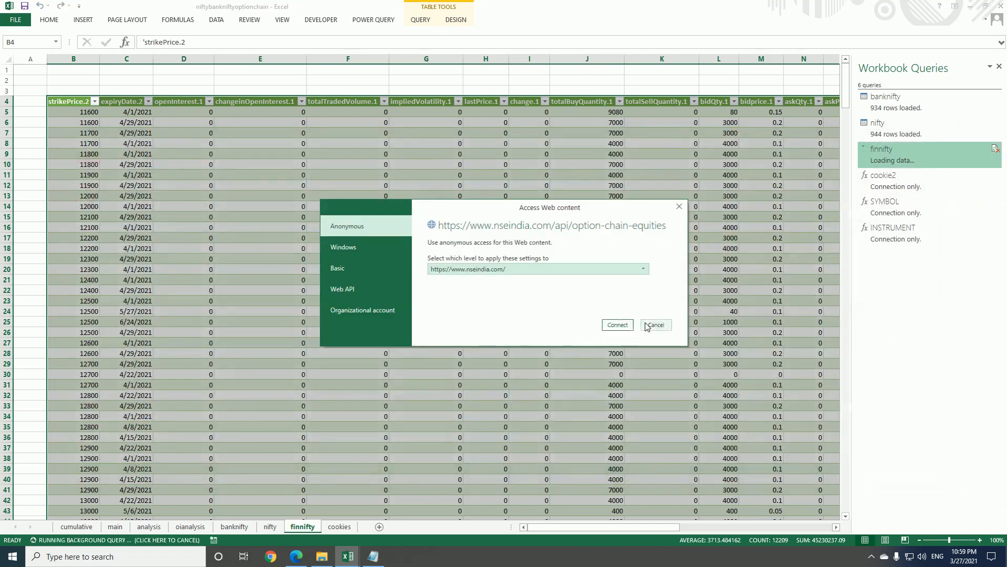
pyautogui.click(647, 326)
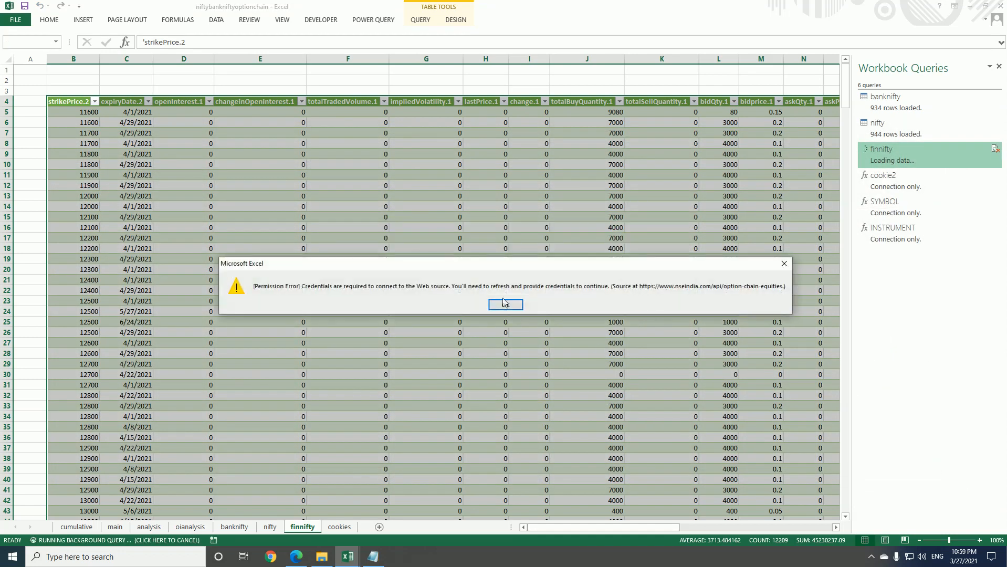
pyautogui.click(502, 305)
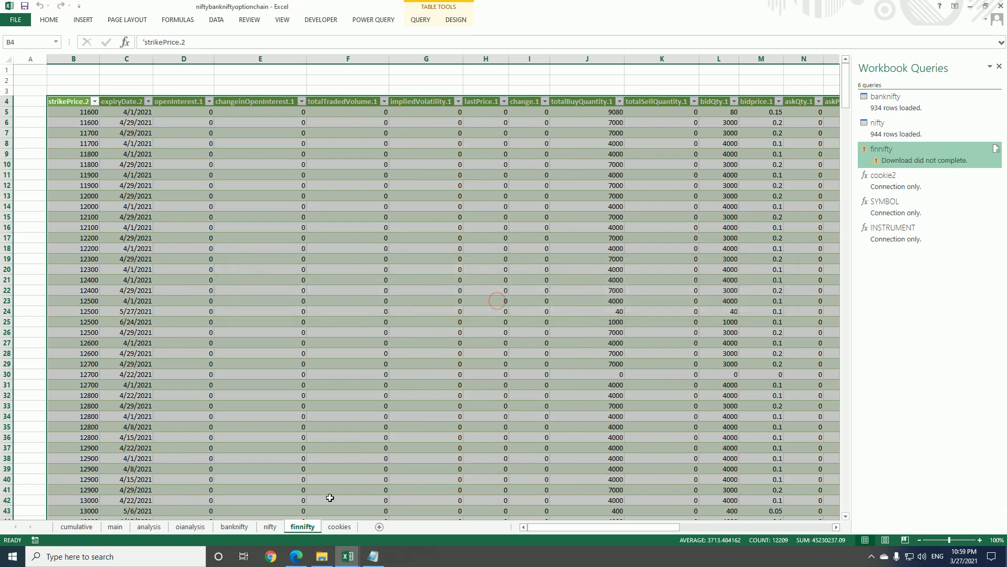
pyautogui.click(339, 527)
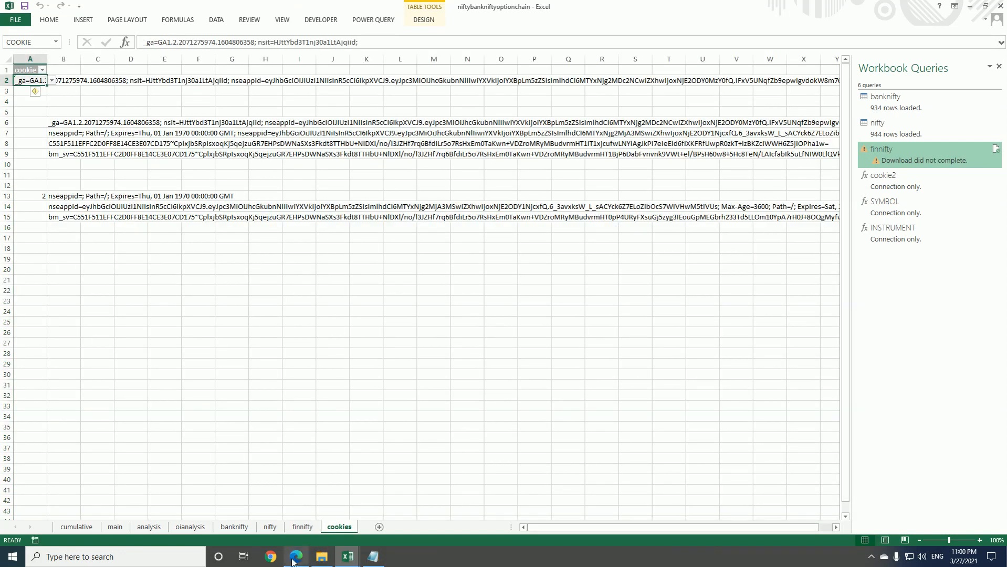
pyautogui.click(296, 498)
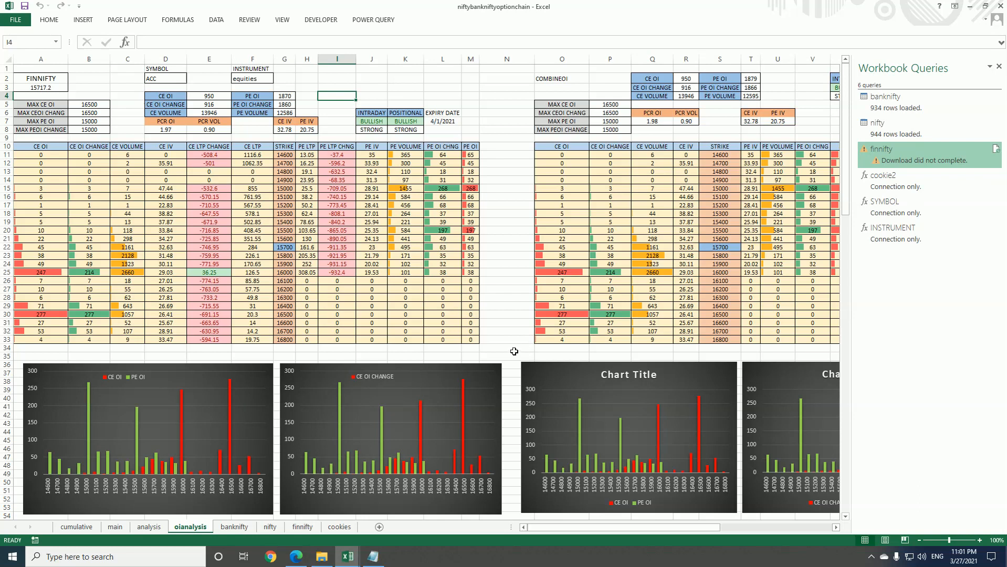
pyautogui.rightClick(917, 164)
pyautogui.click(757, 206)
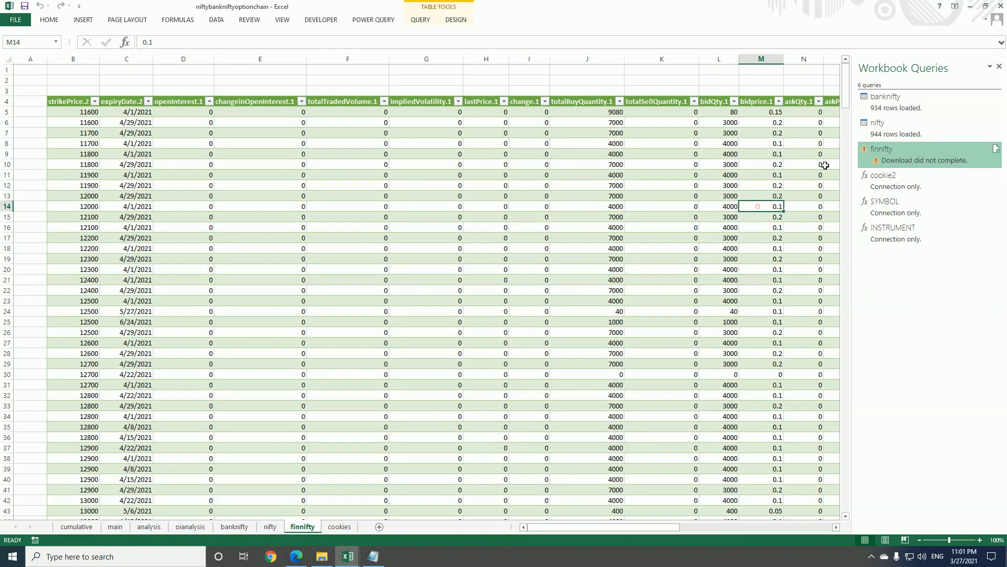
pyautogui.rightClick(897, 158)
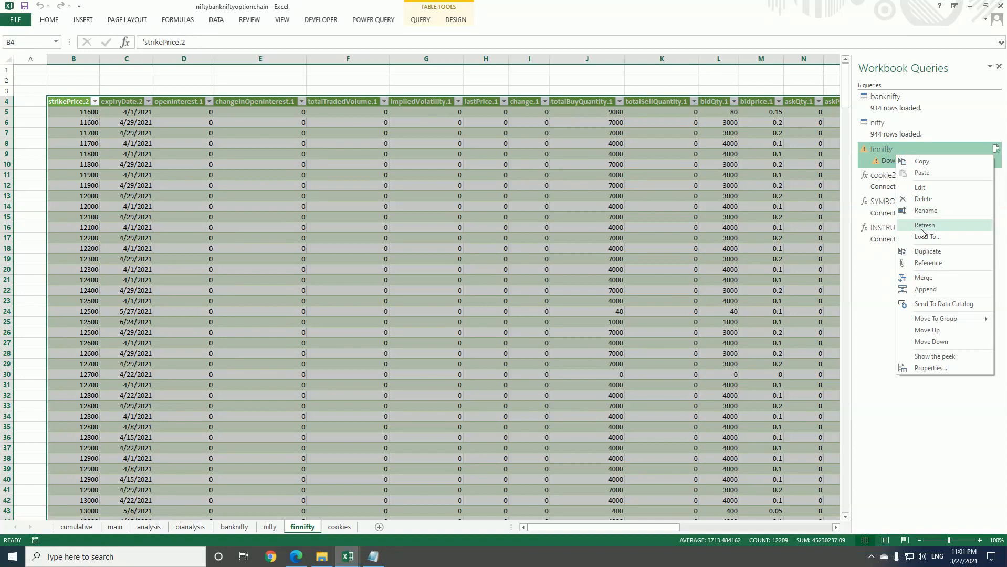
pyautogui.click(923, 229)
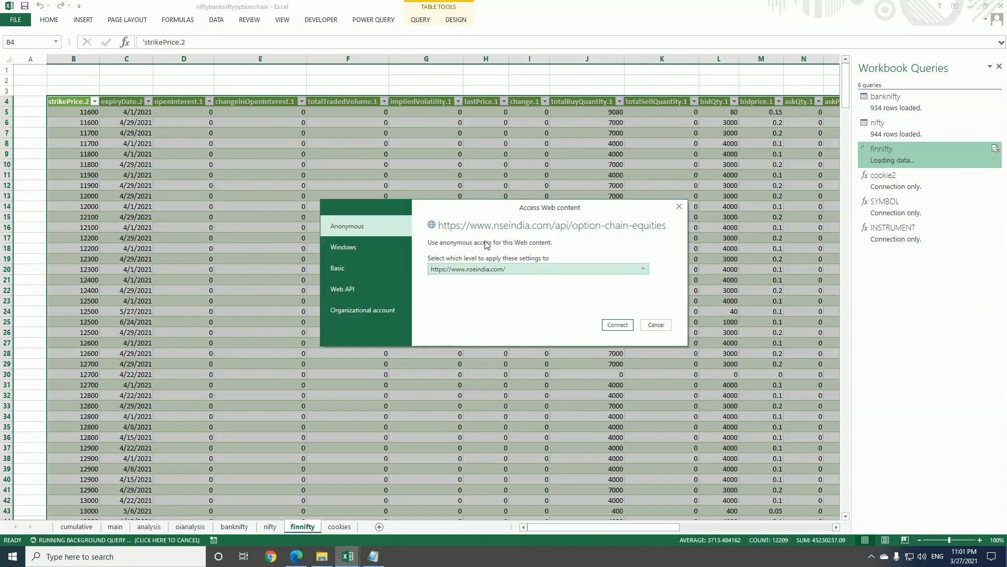
pyautogui.click(616, 325)
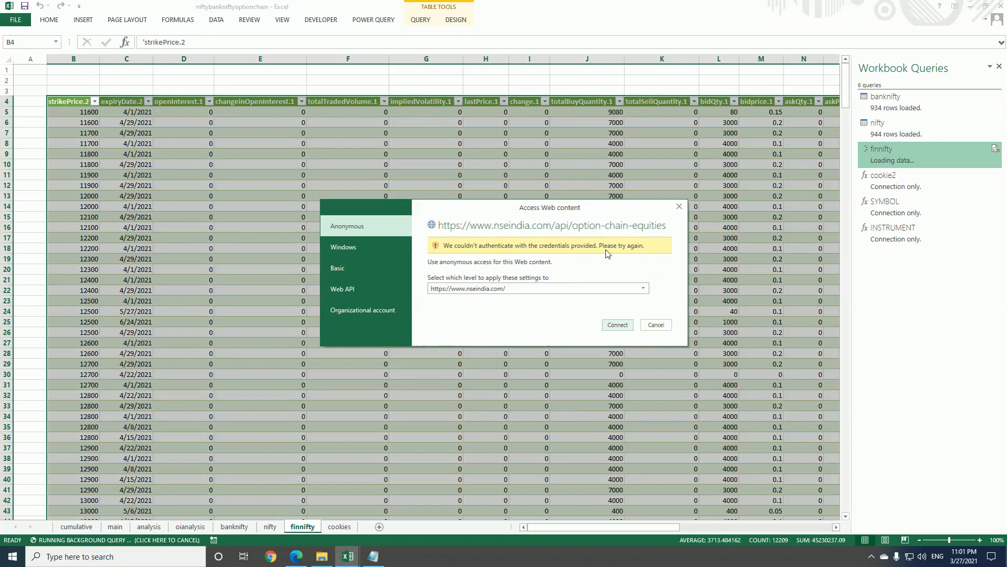
pyautogui.click(655, 325)
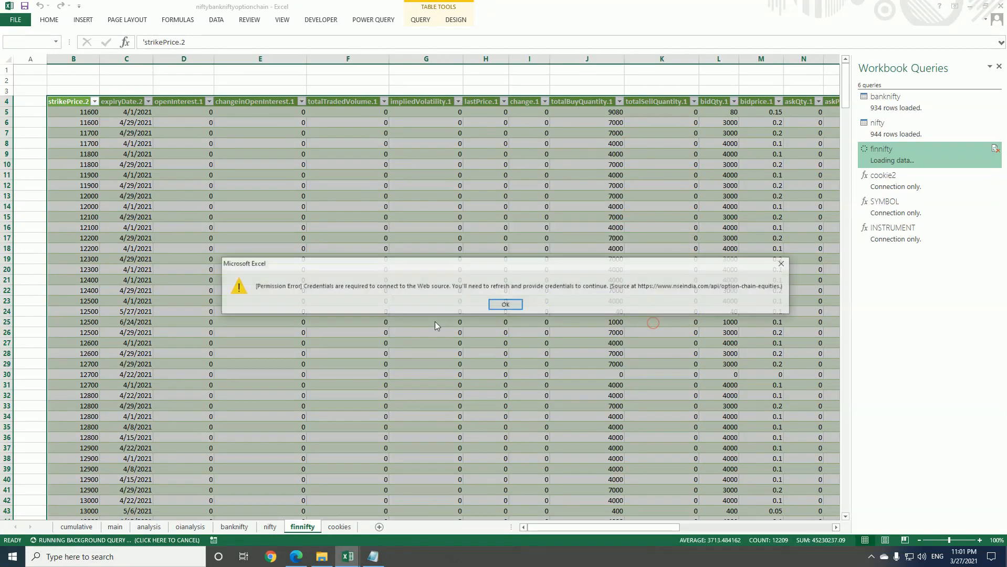
pyautogui.click(504, 305)
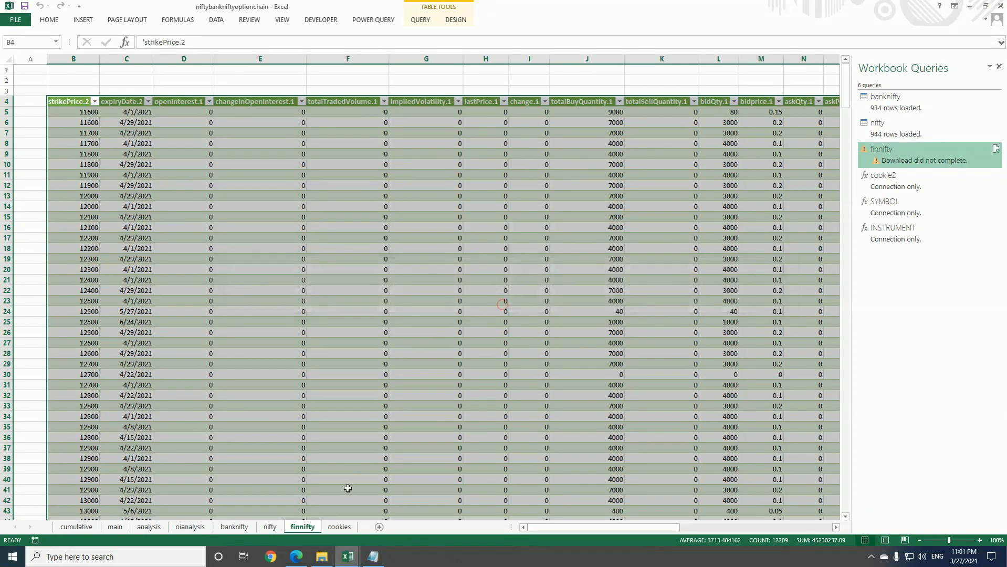
# Show the cookies sheet, switch to Edge, search the NSE site for OPTION CHAIN and open the Equity Options Chain page
pyautogui.click(340, 527)
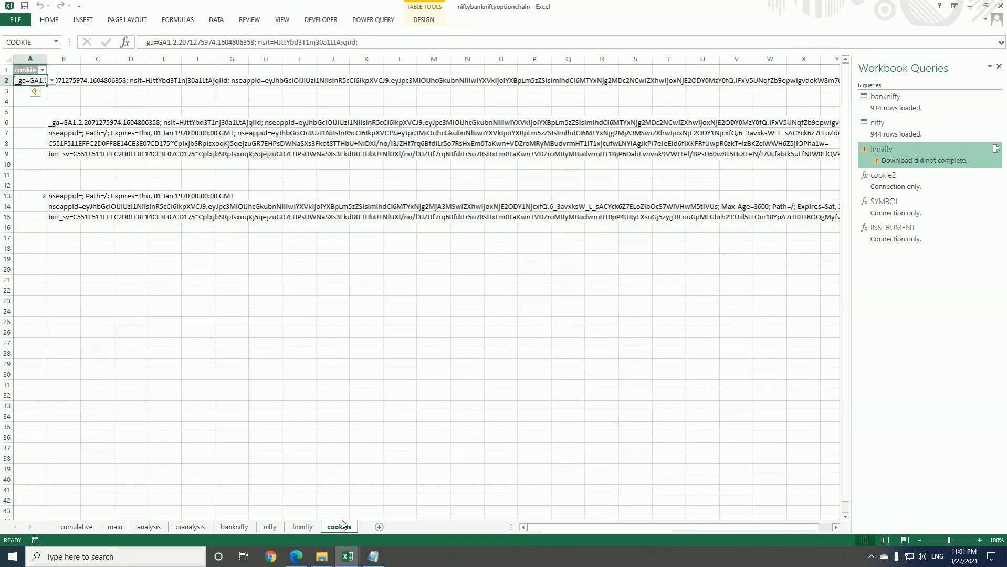
pyautogui.click(305, 558)
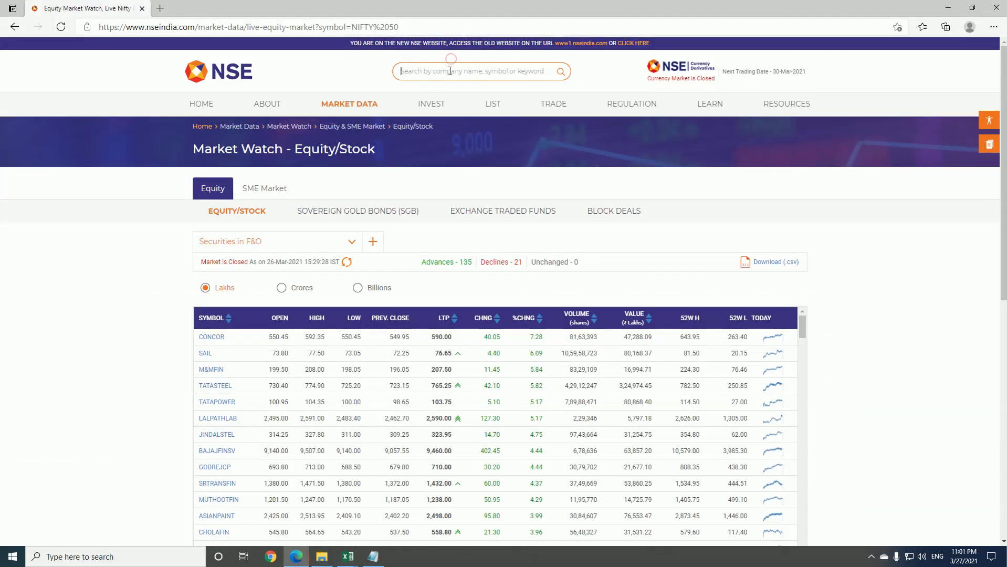
pyautogui.write('OPTION CHAIN')
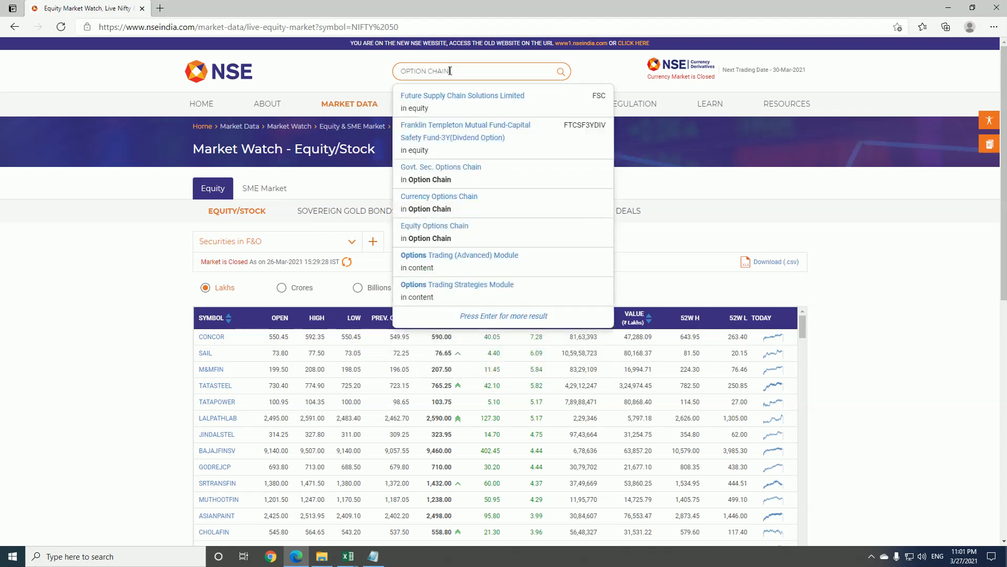
pyautogui.click(497, 221)
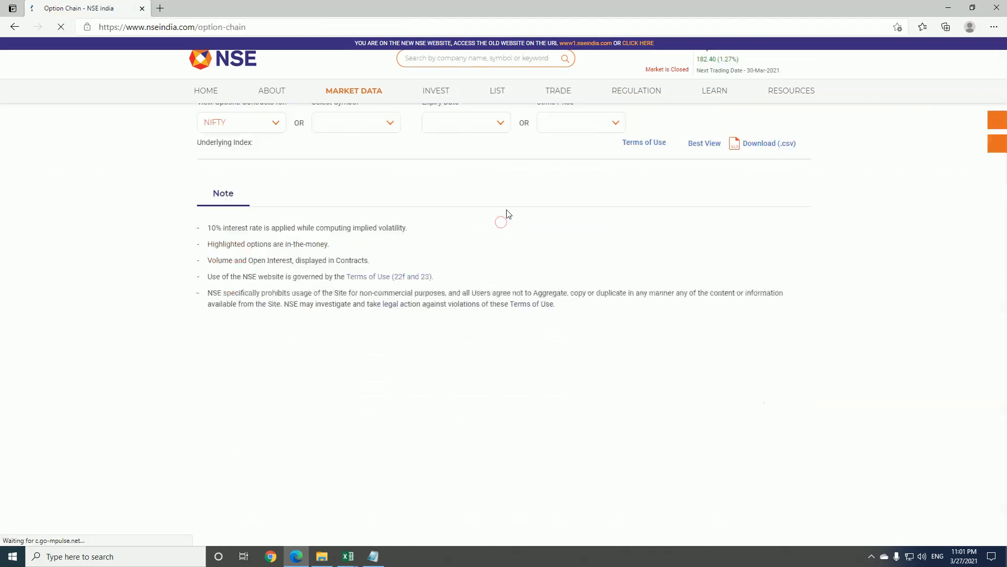
# Clear the network log in the developer tools and select the symbol ACC on the option chain page to record its requests
pyautogui.rightClick(850, 221)
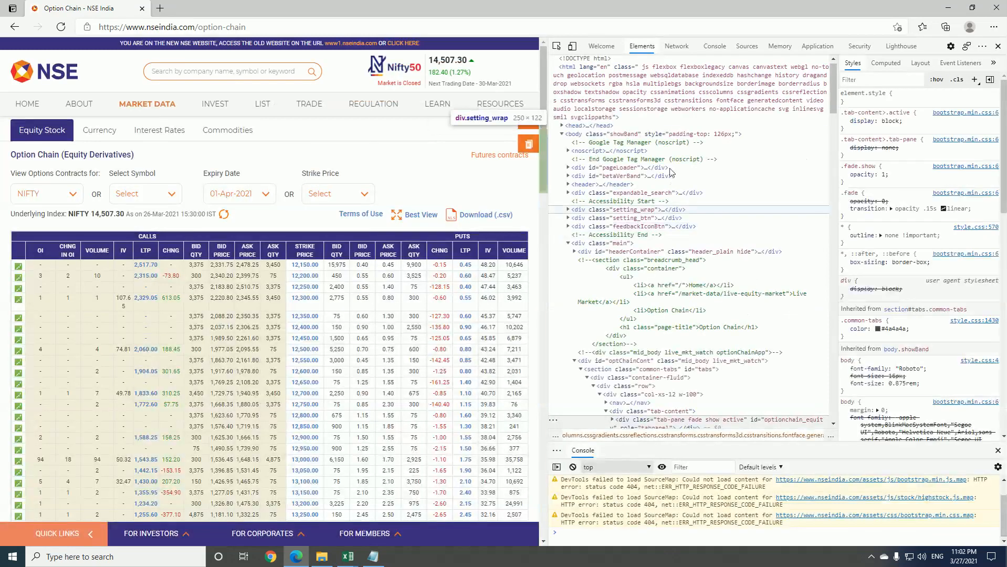
pyautogui.click(677, 45)
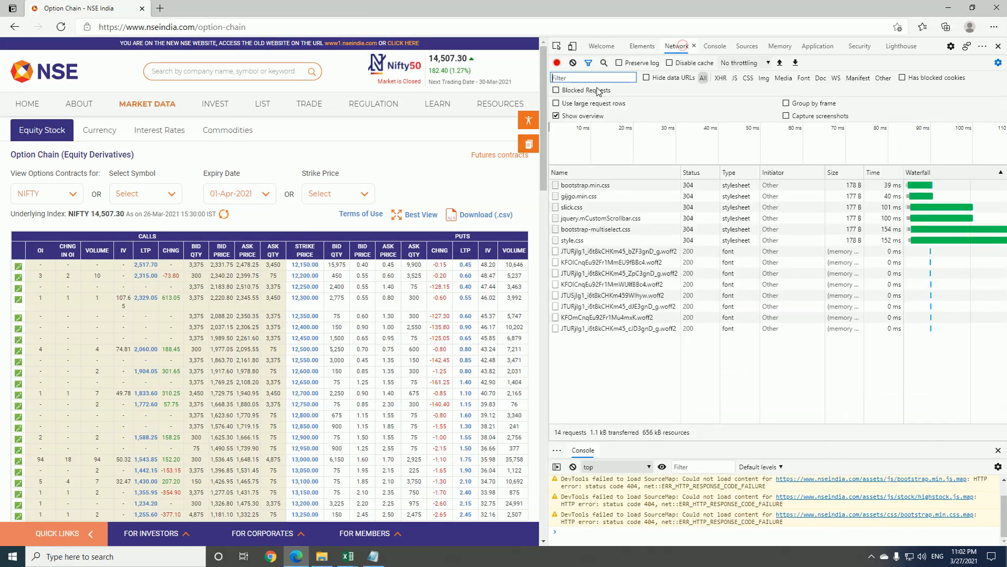
pyautogui.click(573, 62)
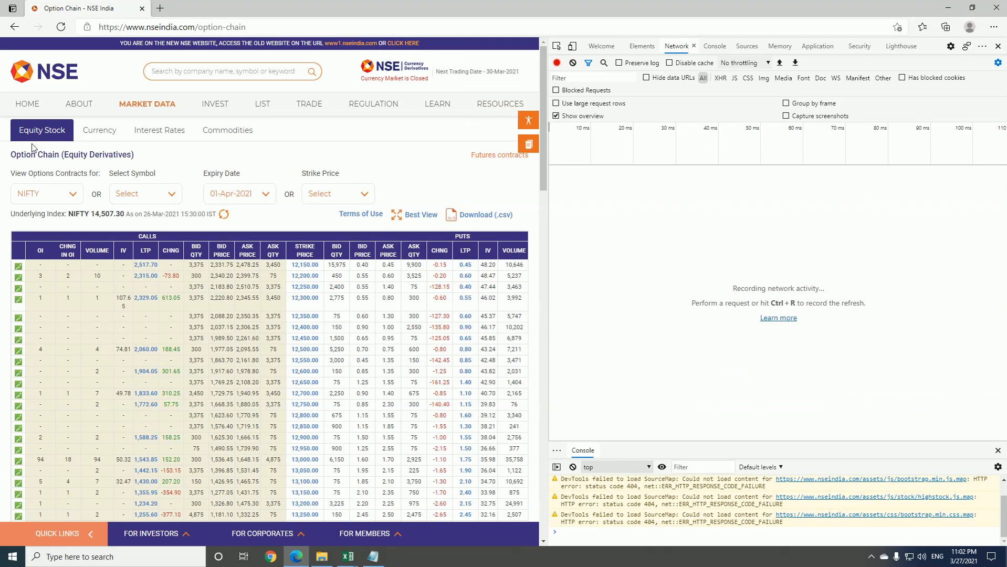
pyautogui.click(166, 194)
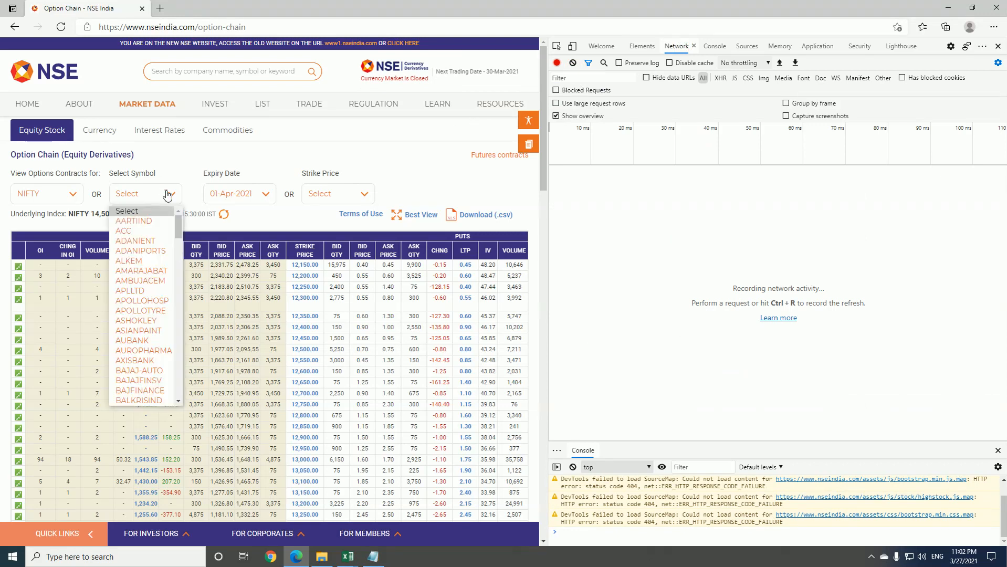
pyautogui.click(153, 232)
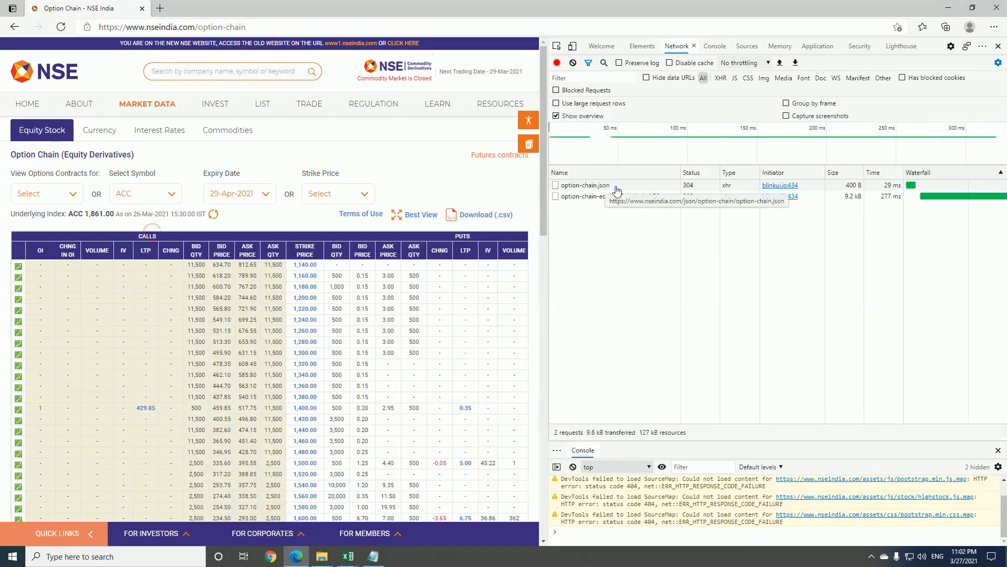
# Open the option-chain-equities?symbol=ACC request and copy the full cookie value from its request headers
pyautogui.click(629, 197)
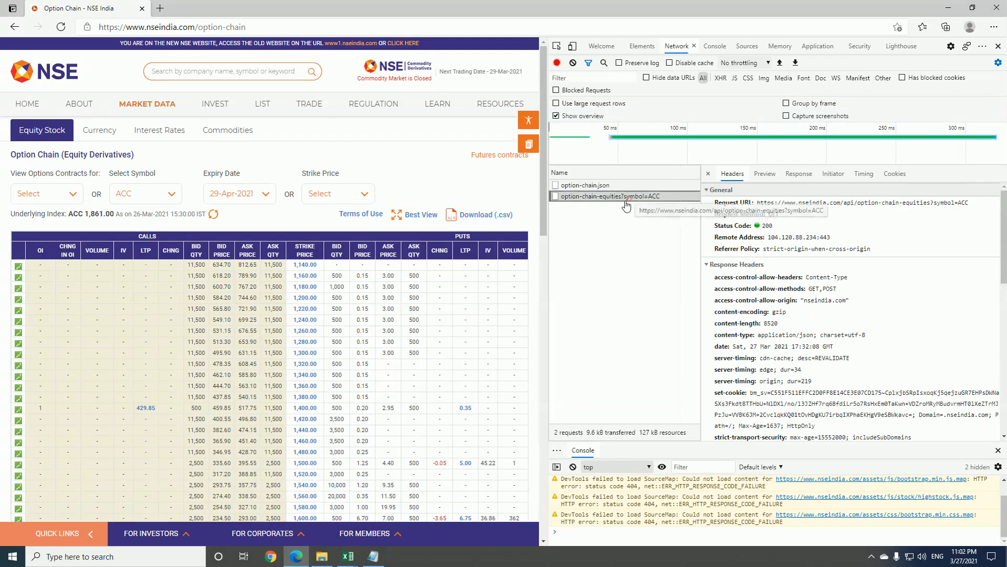
pyautogui.scroll(-5, 811, 316)
pyautogui.scroll(5, 894, 261)
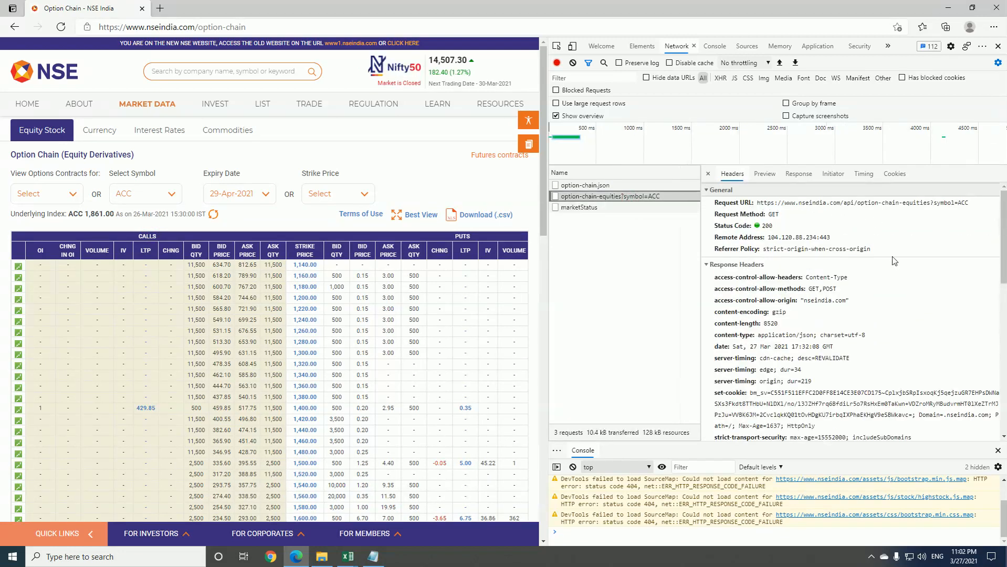
pyautogui.scroll(-10, 850, 322)
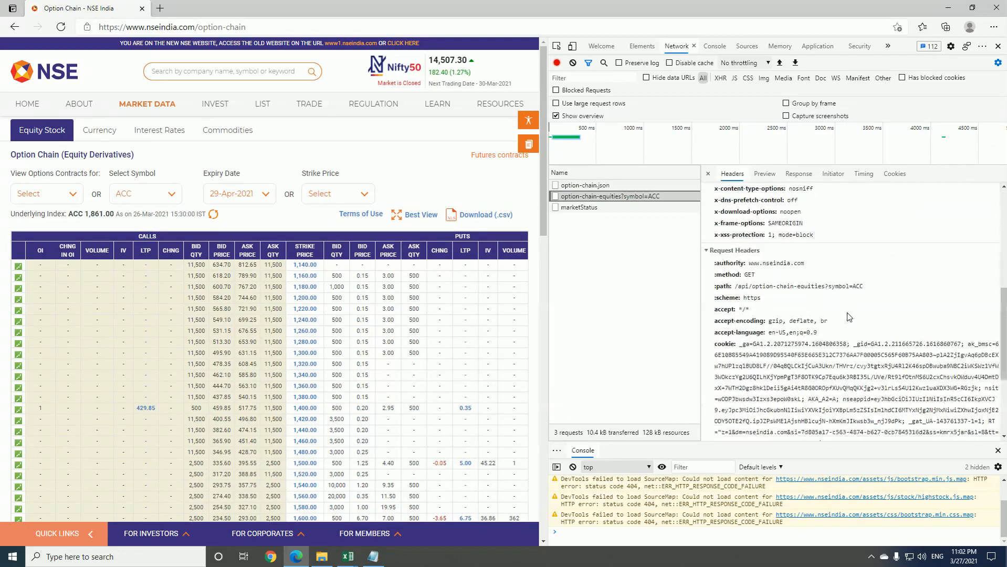
pyautogui.moveTo(736, 272); pyautogui.dragTo(760, 400)
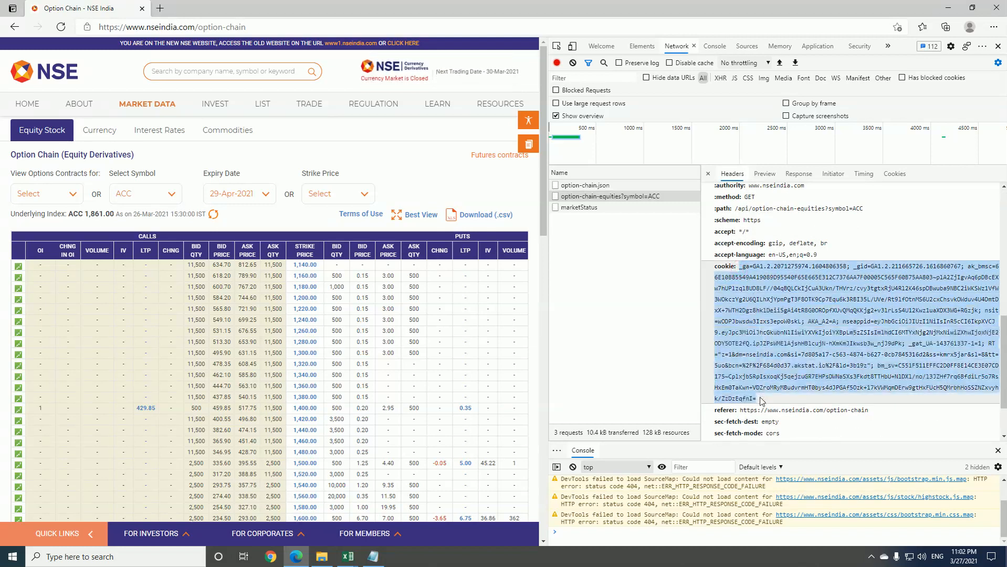
# Switch to the niftybankniftyoptionchain workbook in Excel and paste the session cookie into cell B6 of the cookies sheet, matching the destination formatting
pyautogui.moveTo(348, 557)
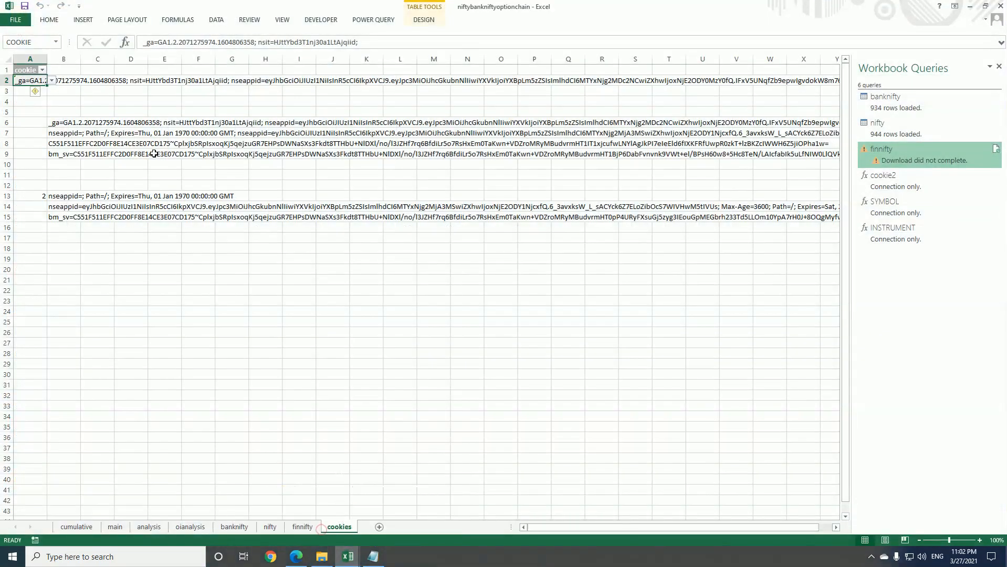
pyautogui.click(322, 527)
pyautogui.click(74, 124)
pyautogui.hotkey('ctrl', 'v')
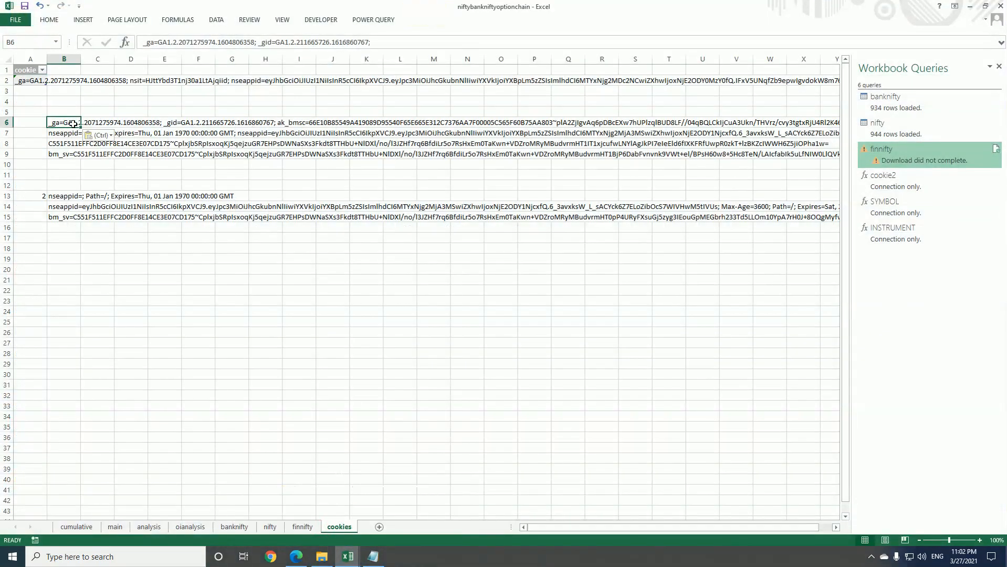
pyautogui.rightClick(74, 124)
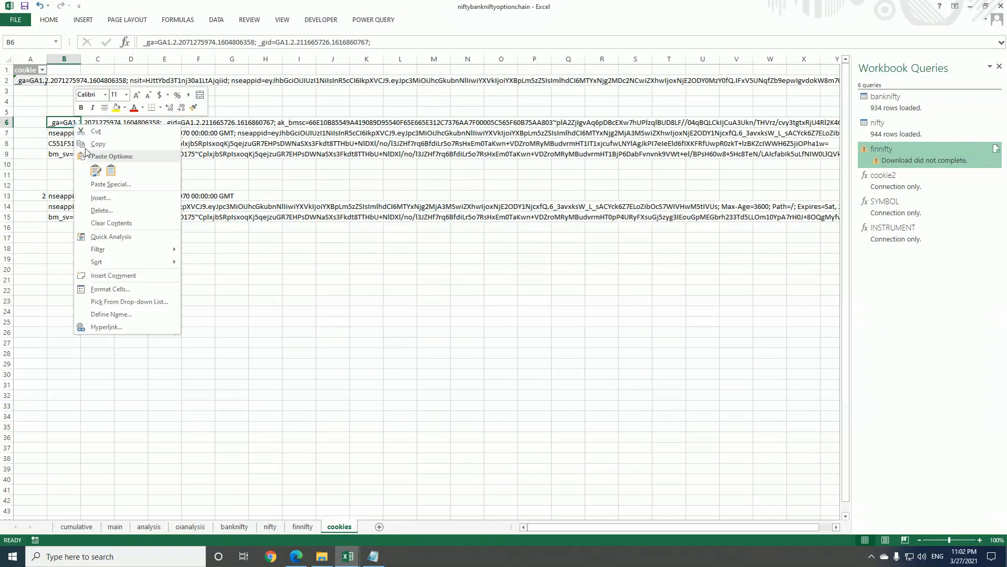
pyautogui.click(110, 170)
pyautogui.click(47, 81)
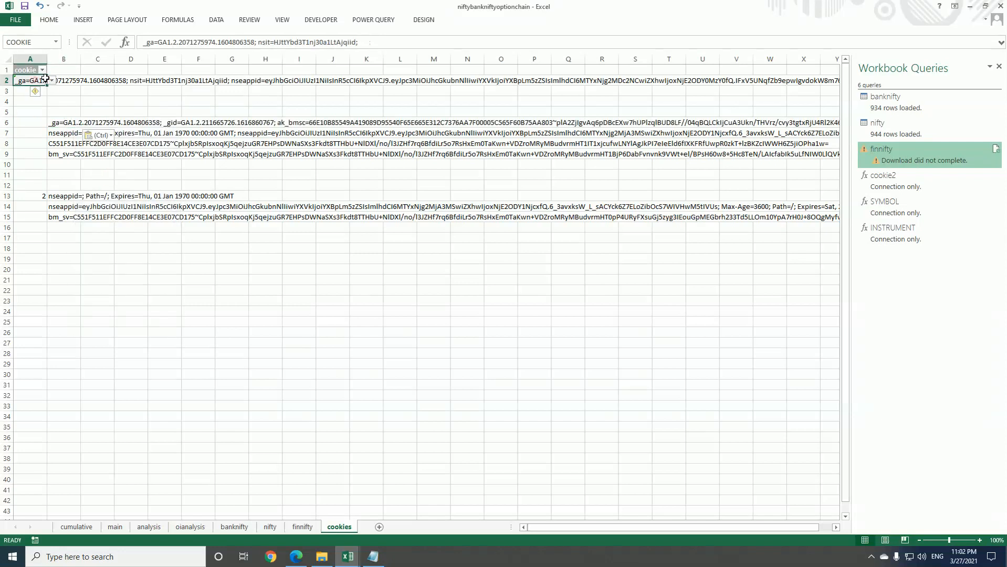
pyautogui.click(32, 86)
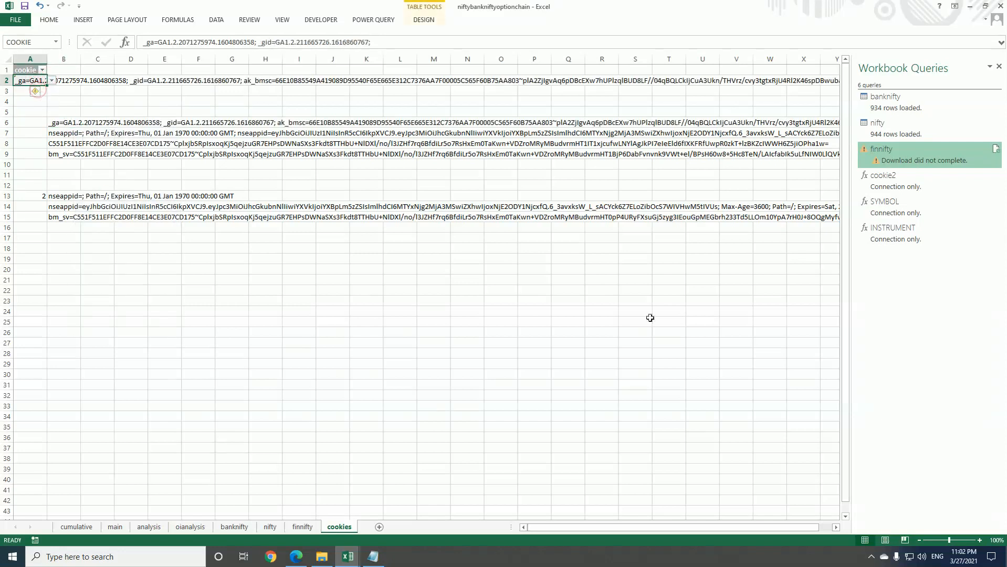
# Refresh the finnifty query from the list of workbook queries
pyautogui.click(897, 151)
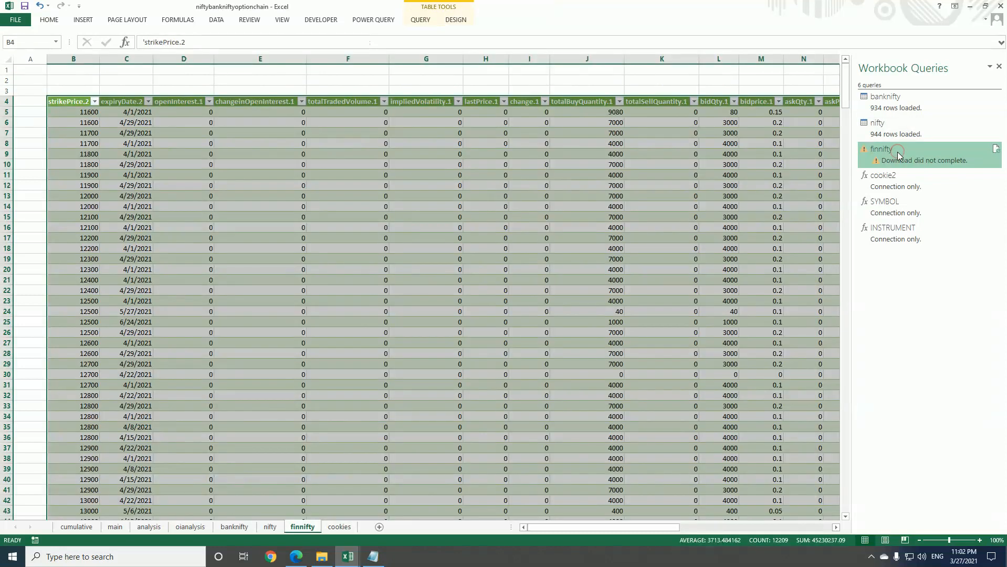
pyautogui.rightClick(898, 151)
pyautogui.click(926, 223)
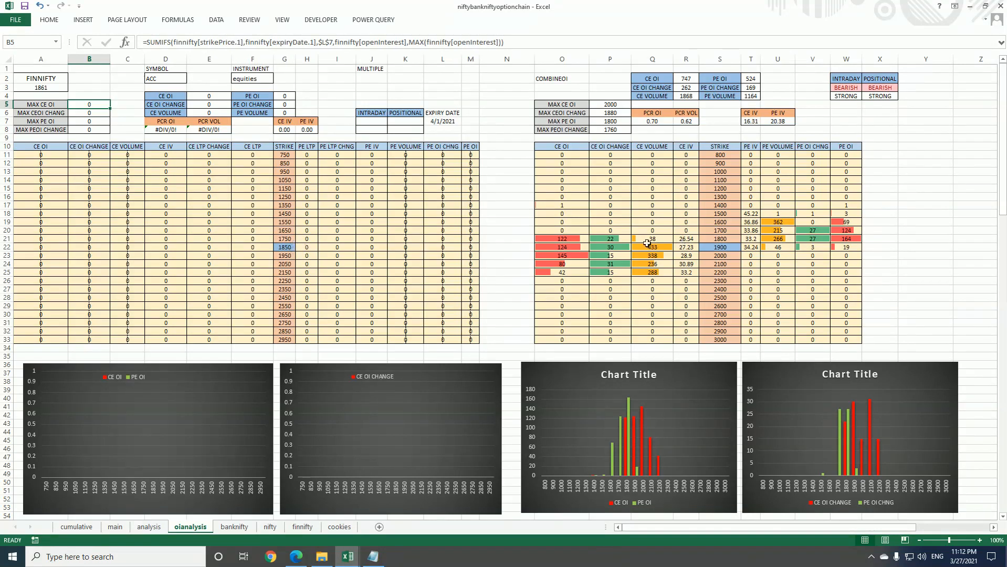
# Switch to Edge and compare the ACC option chain's strike prices and totals with the oianalysis sheet in Excel
pyautogui.click(296, 557)
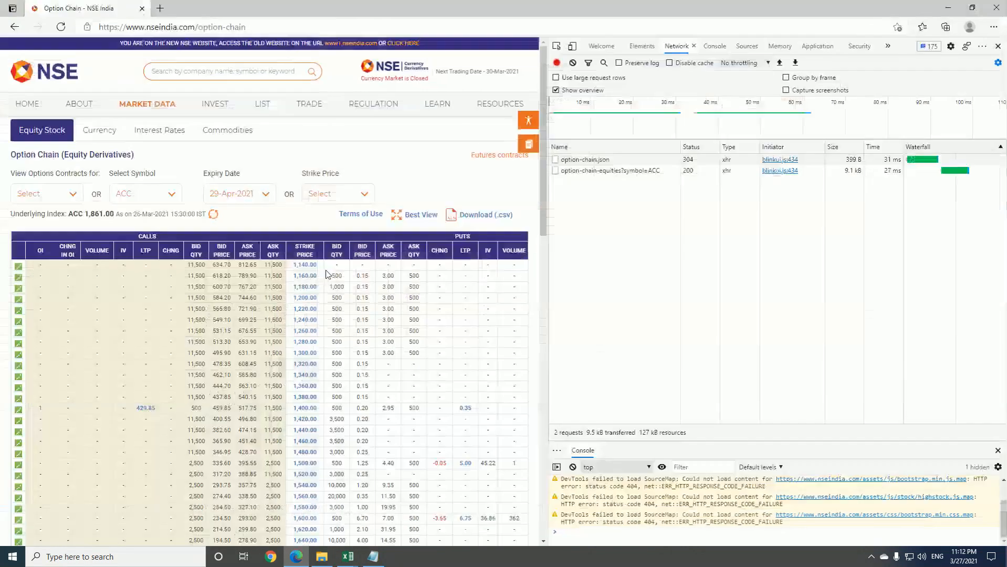
pyautogui.scroll(-3, 326, 274)
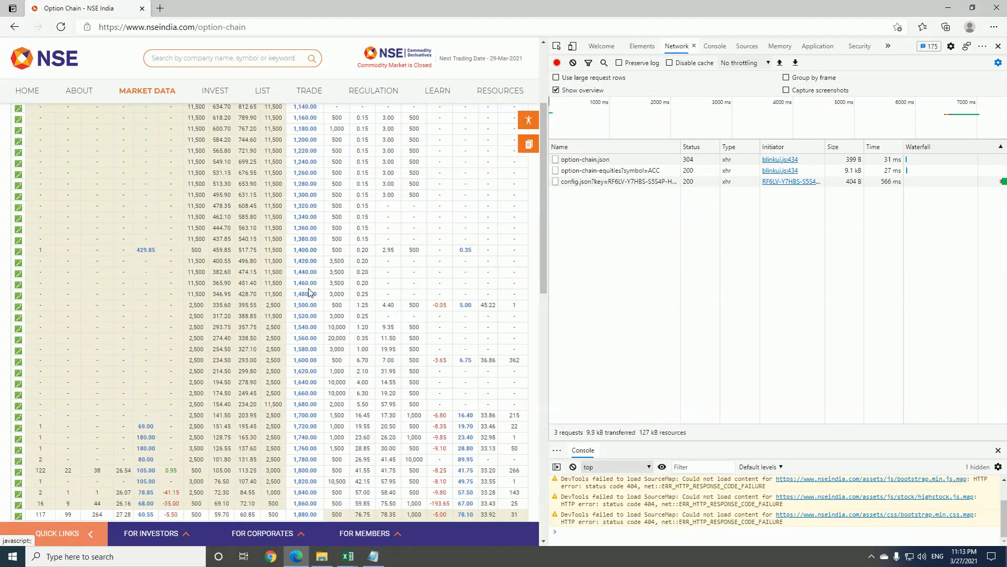
pyautogui.scroll(-1, 310, 292)
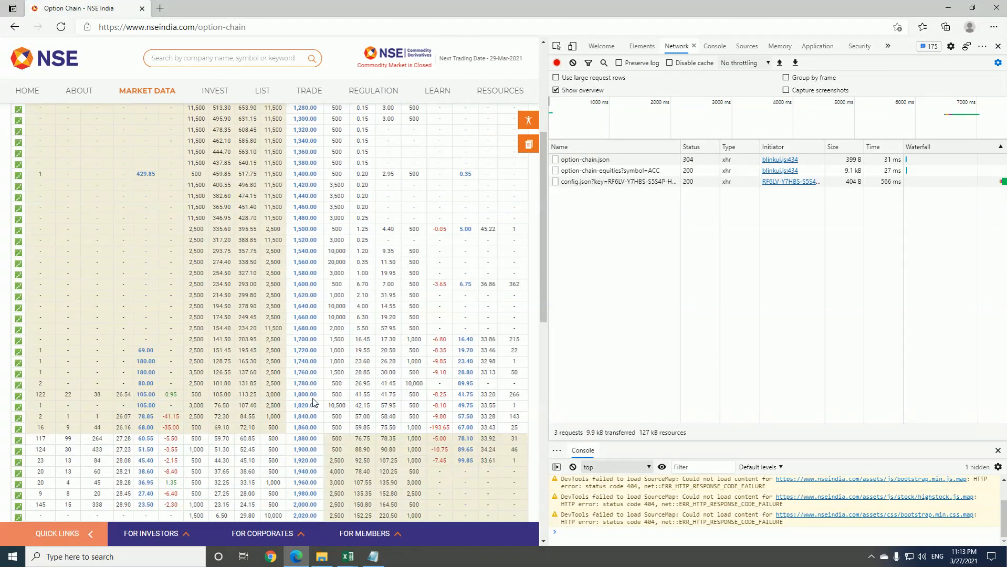
pyautogui.scroll(-3, 314, 404)
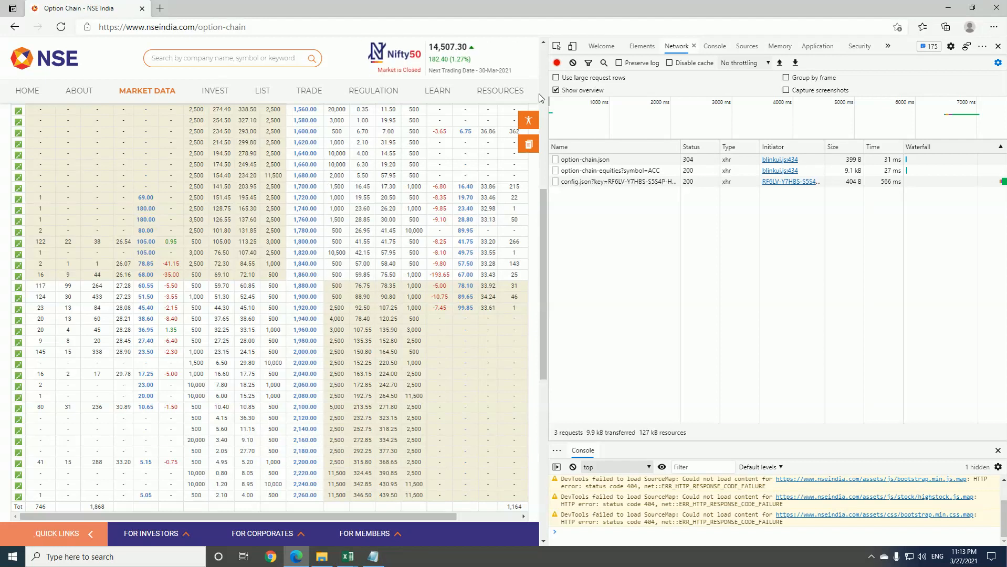
pyautogui.click(947, 7)
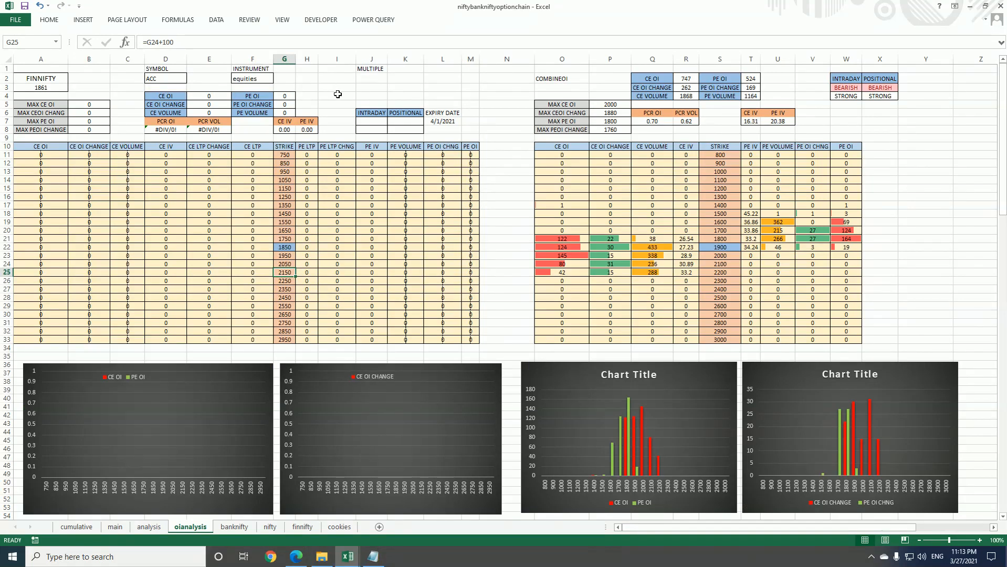
pyautogui.click(297, 556)
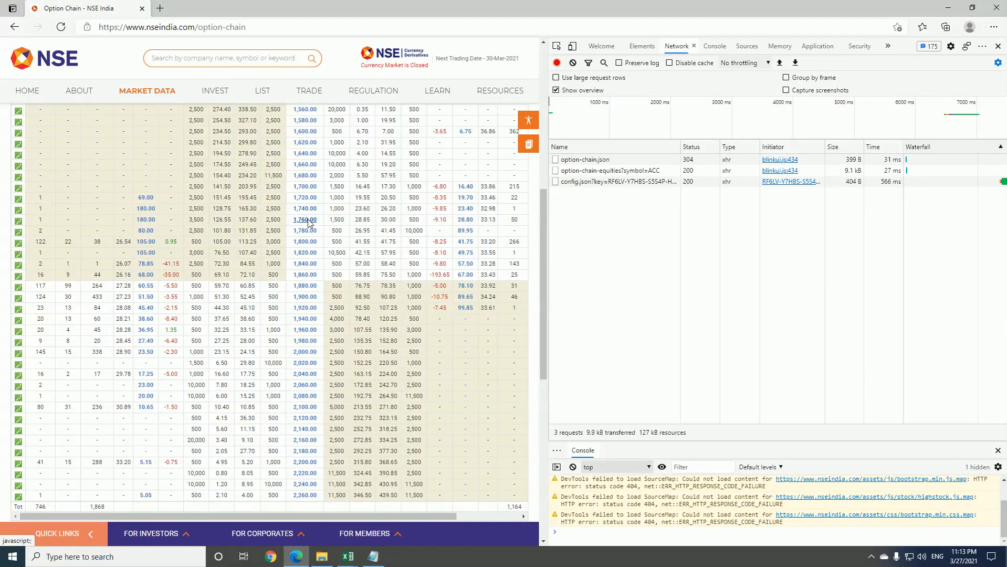
# Select the symbol BEL on the option chain page and examine the spacing of its strike prices
pyautogui.scroll(8, 242, 210)
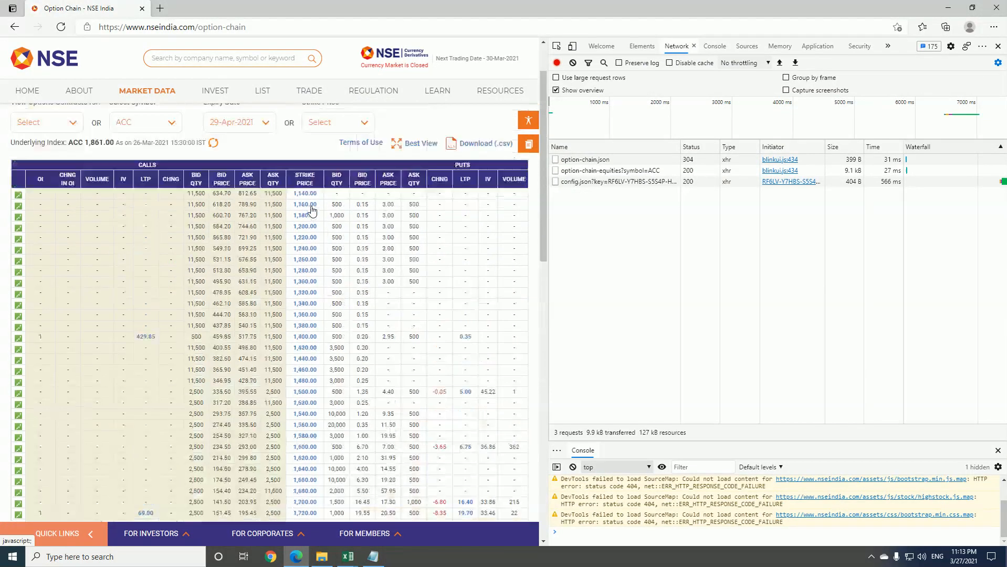
pyautogui.click(171, 194)
pyautogui.scroll(-3, 144, 294)
pyautogui.click(148, 292)
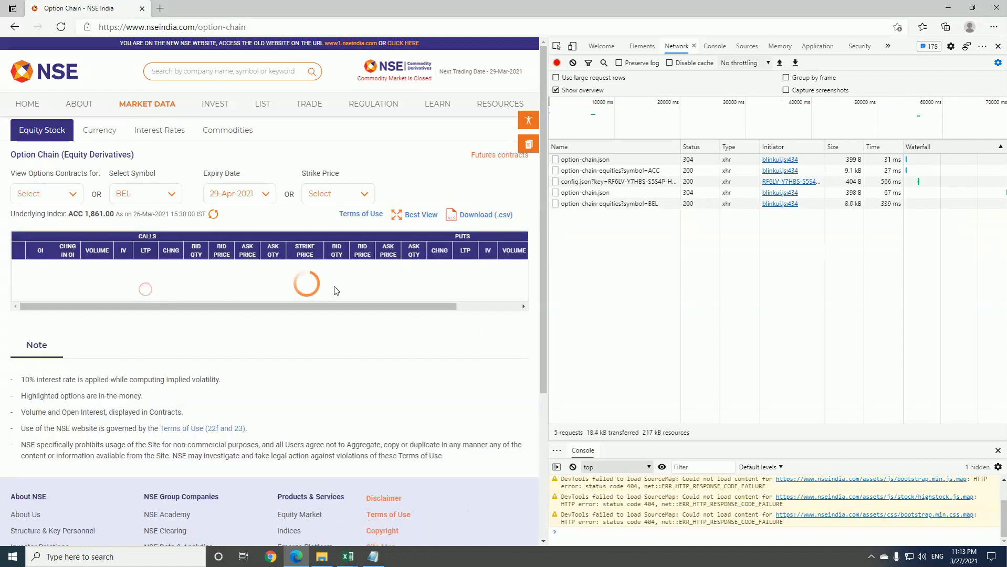
pyautogui.scroll(-2, 325, 292)
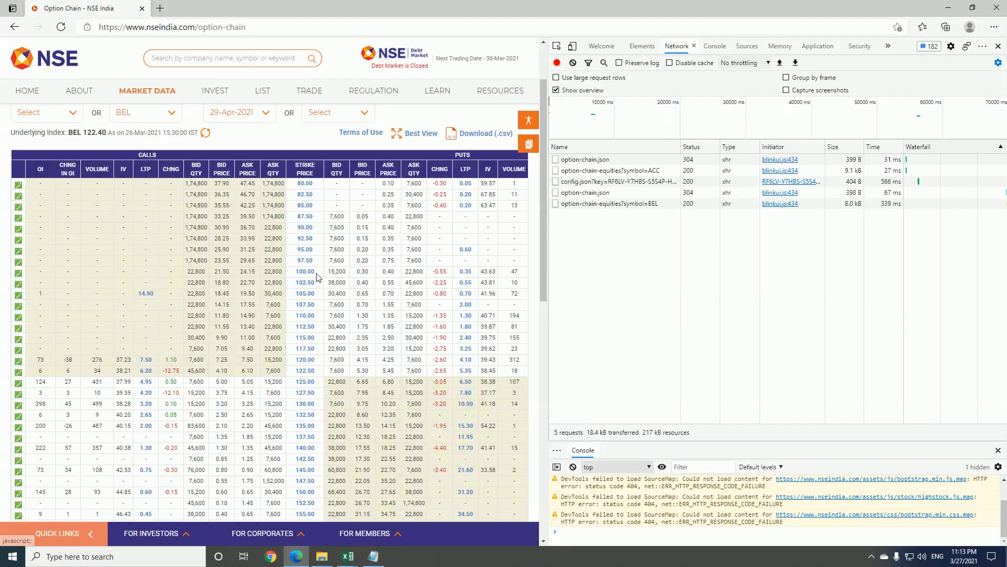
pyautogui.scroll(-2, 316, 276)
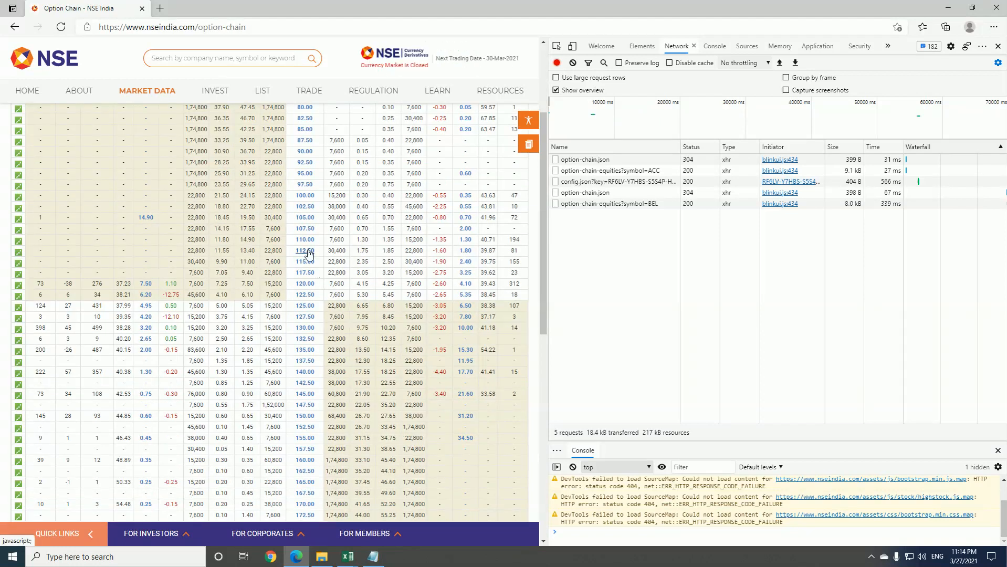
pyautogui.scroll(4, 315, 212)
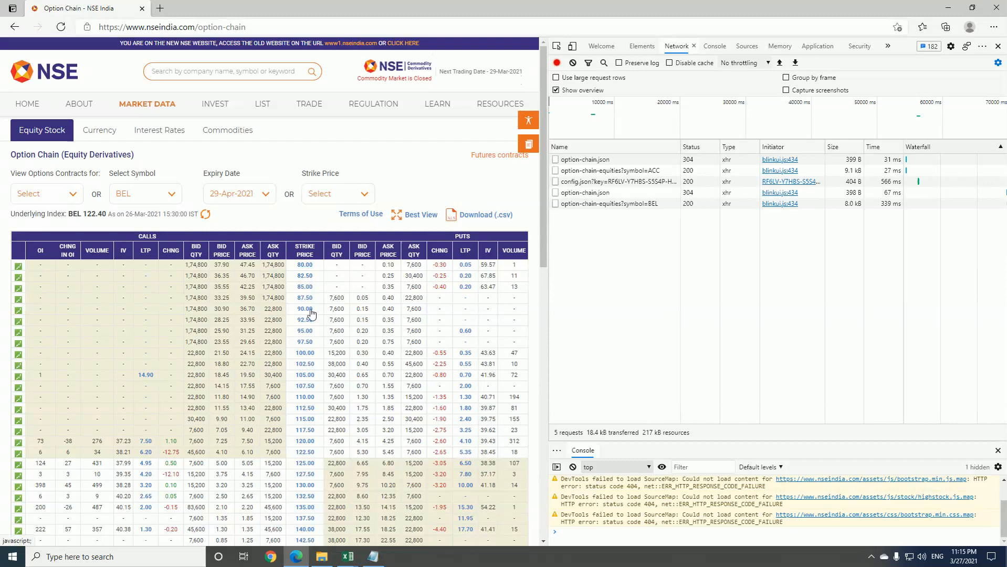
# Return to Excel, show the workbook queries and open the finnifty query for editing
pyautogui.hotkey('alt', 'Tab')
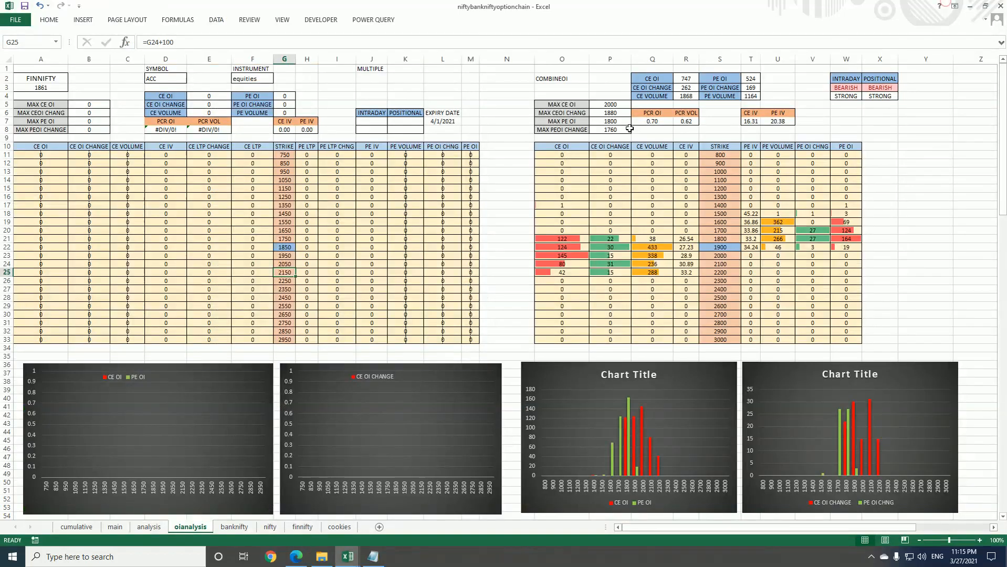
pyautogui.click(489, 114)
pyautogui.click(371, 96)
pyautogui.click(384, 21)
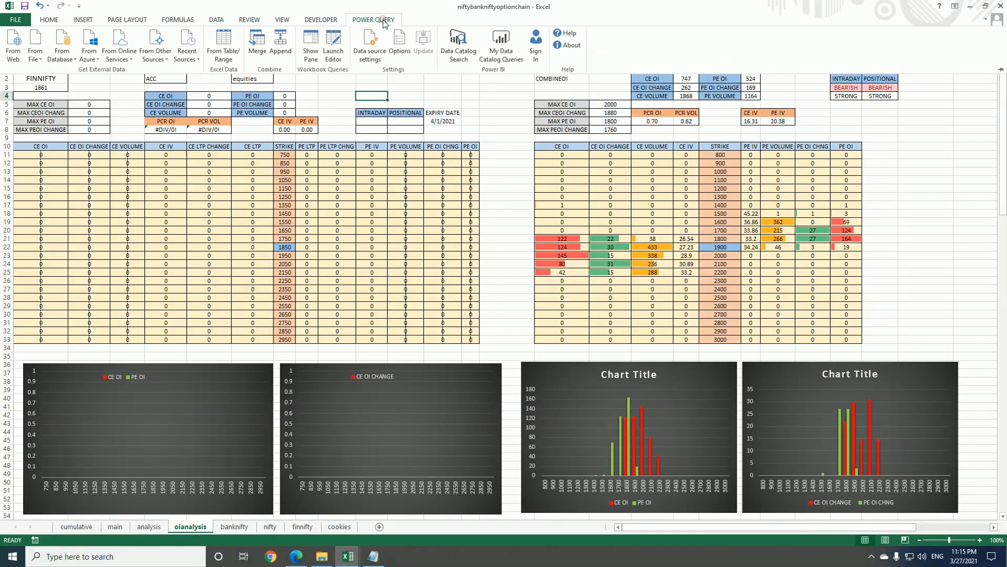
pyautogui.click(306, 38)
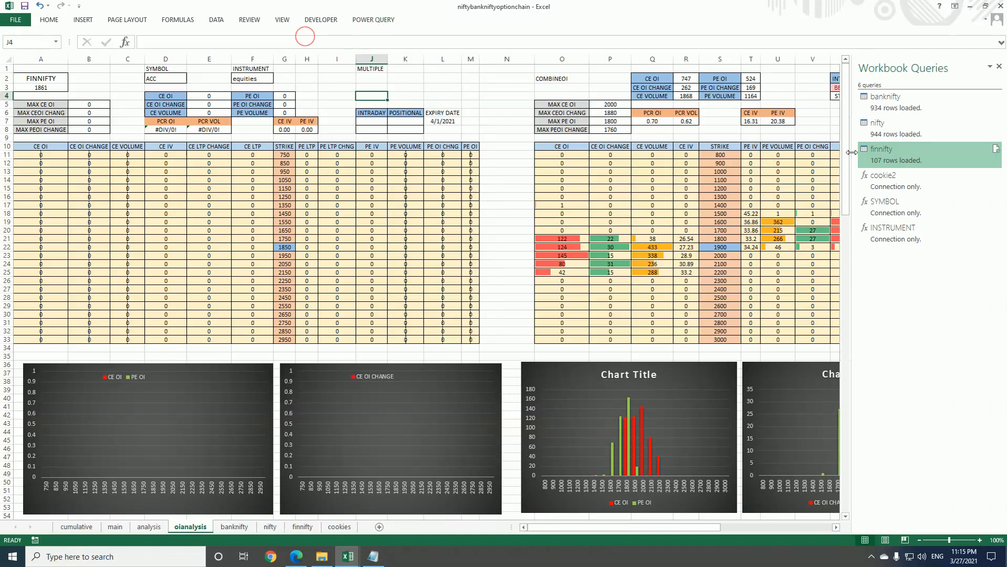
pyautogui.rightClick(894, 158)
pyautogui.click(916, 191)
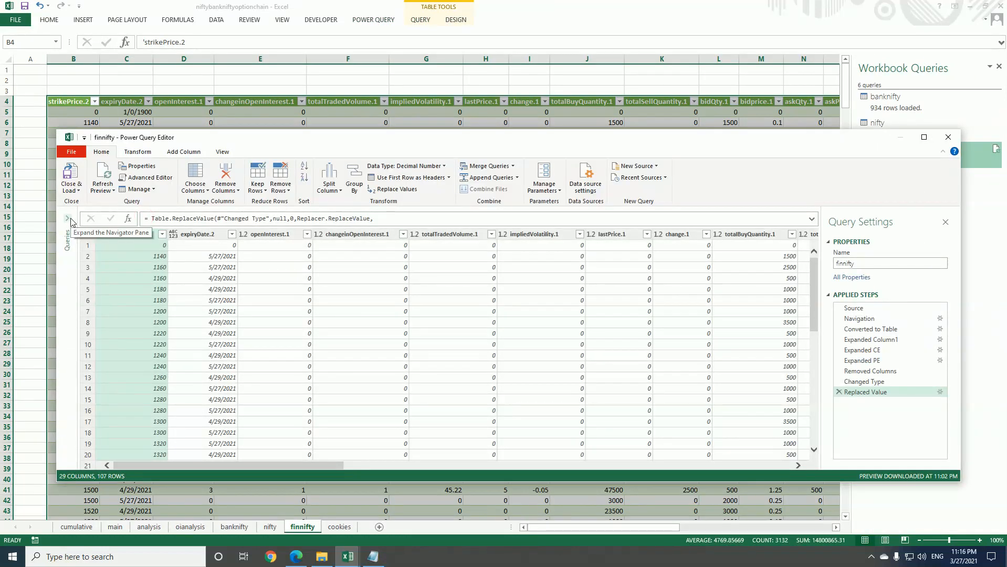
# Duplicate the finnifty query and rename the copy STOCKS
pyautogui.click(67, 217)
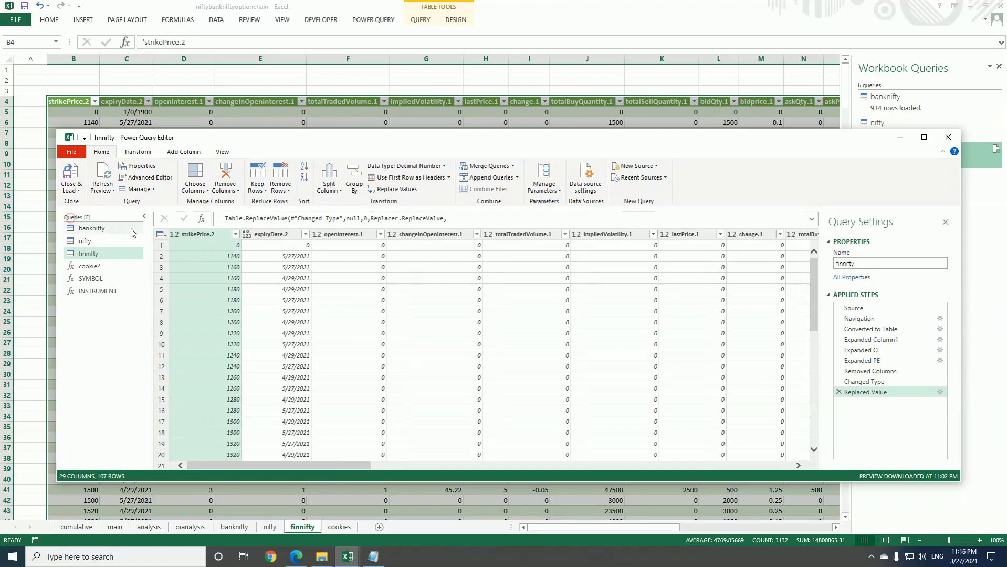
pyautogui.rightClick(107, 257)
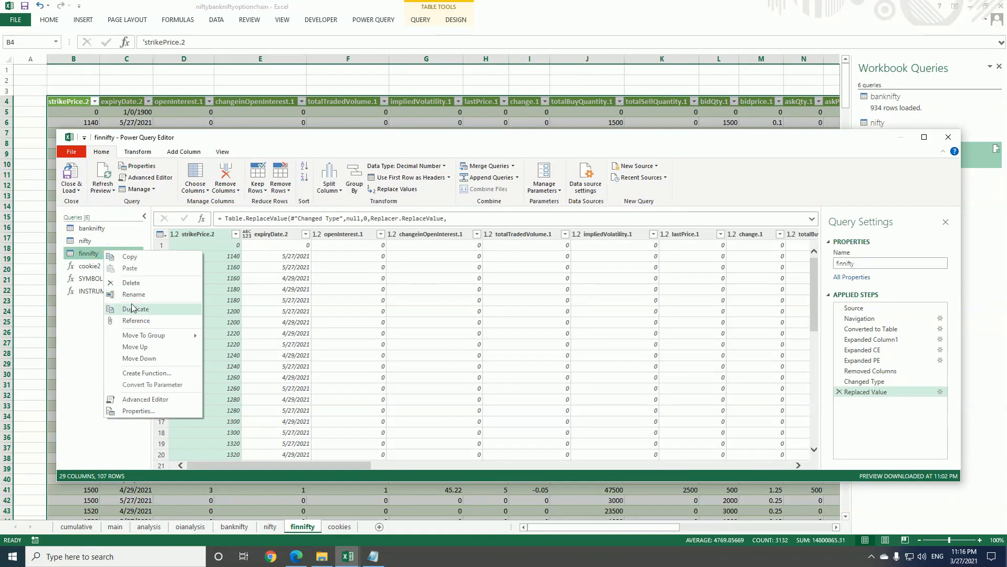
pyautogui.click(111, 309)
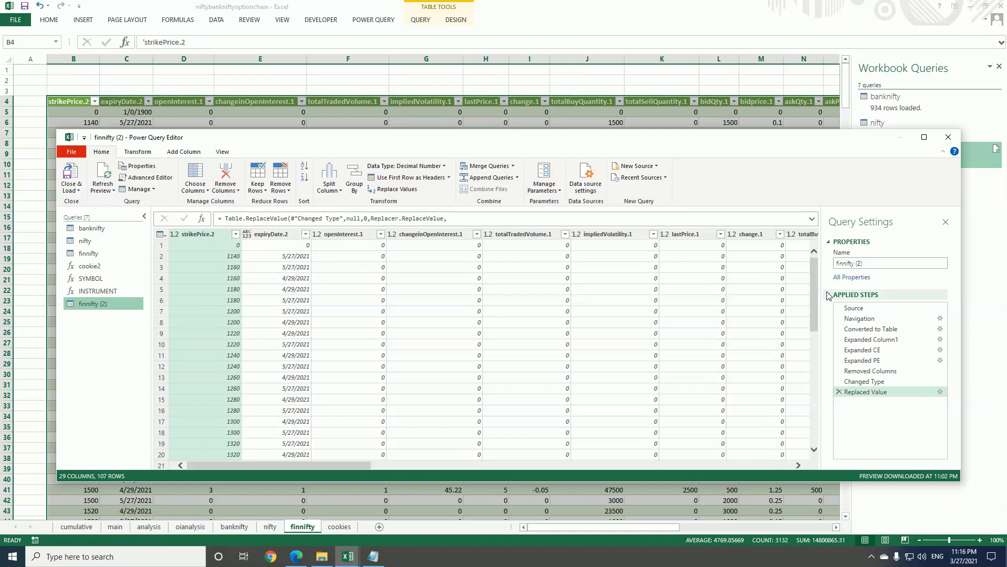
pyautogui.click(862, 264)
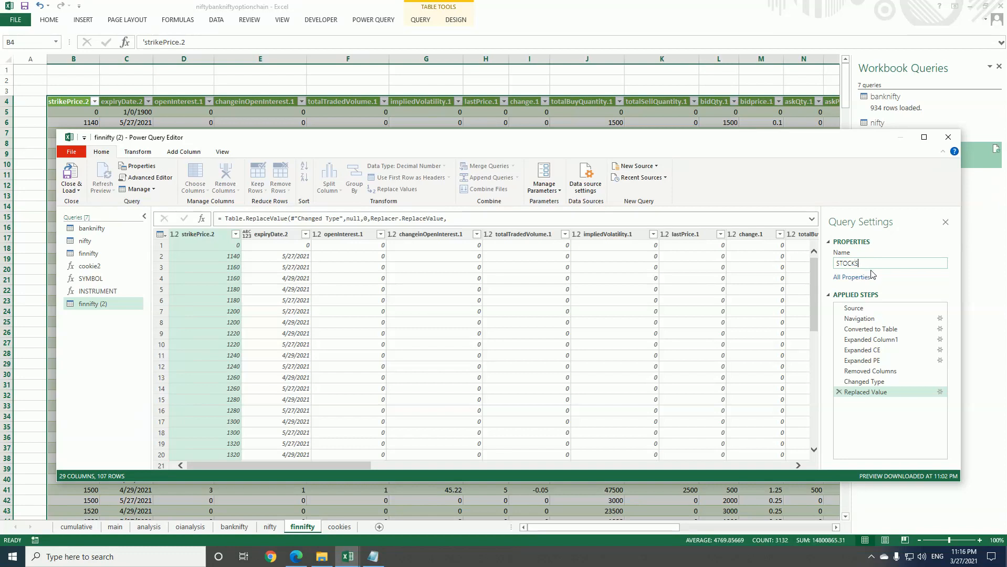
pyautogui.write('STOCKS')
pyautogui.press('Return')
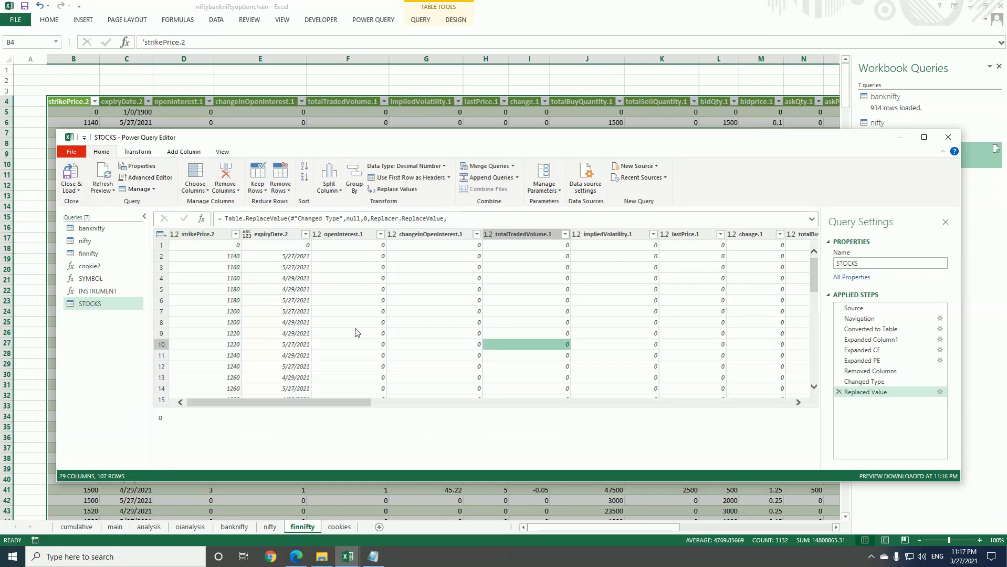
# Filter the expiryDate.2 column of the STOCKS query to keep only 4/29/2021
pyautogui.click(305, 234)
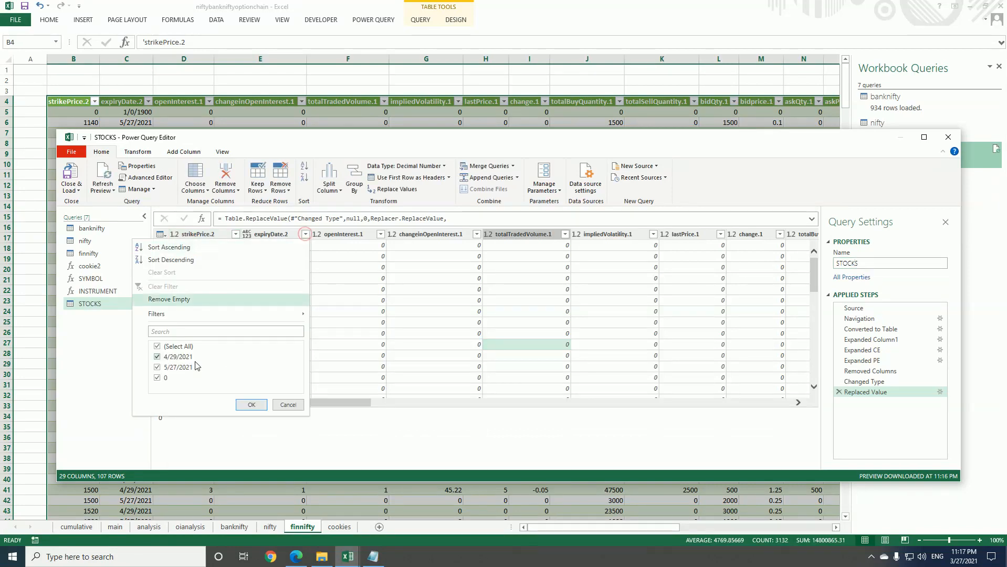
pyautogui.click(158, 346)
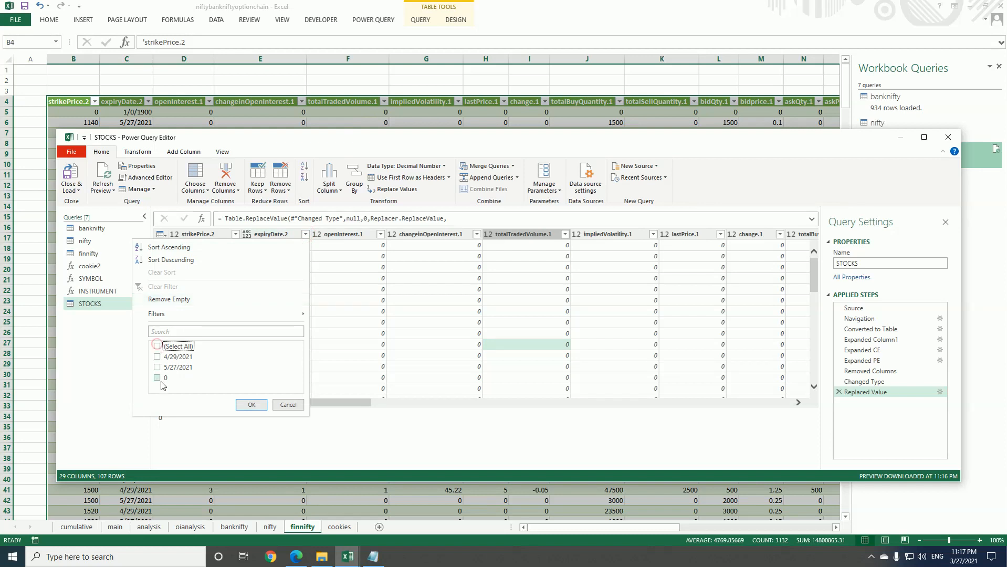
pyautogui.click(157, 357)
pyautogui.click(251, 405)
pyautogui.scroll(-12, 297, 302)
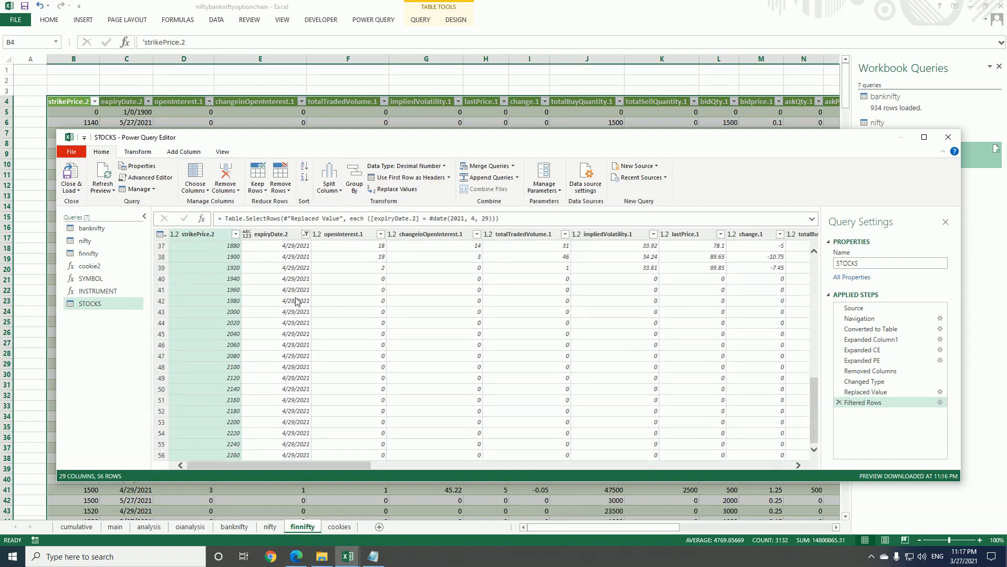
pyautogui.scroll(12, 295, 299)
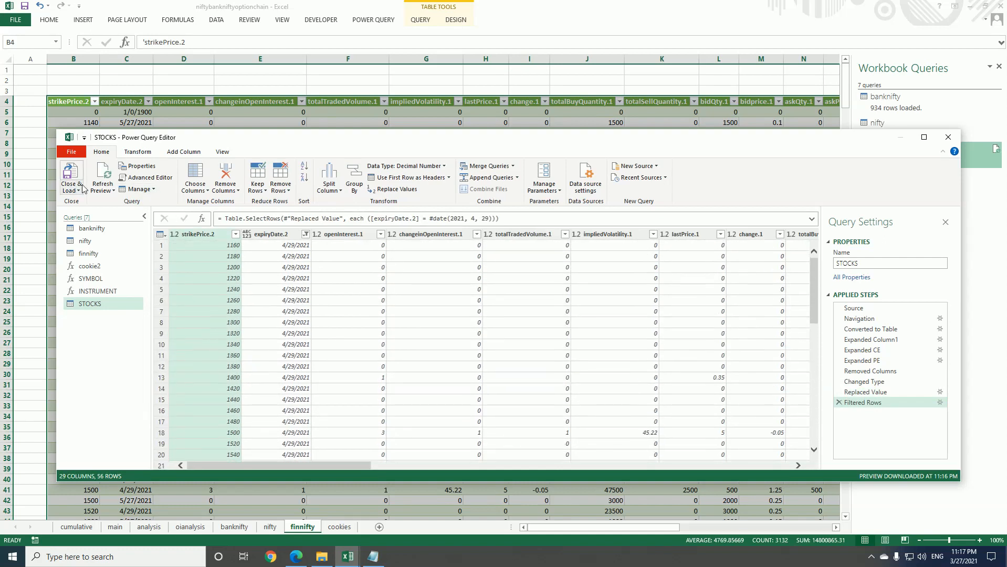
# Load the STOCKS query into a new worksheet and rename that sheet STOCKS
pyautogui.click(79, 180)
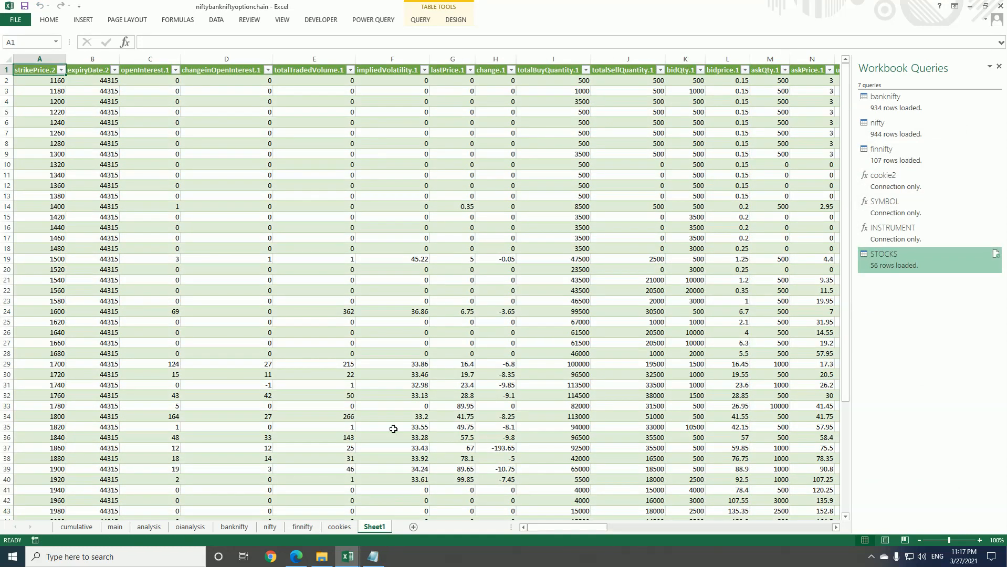
pyautogui.rightClick(382, 527)
pyautogui.click(428, 429)
pyautogui.write('STOCKS')
pyautogui.click(399, 343)
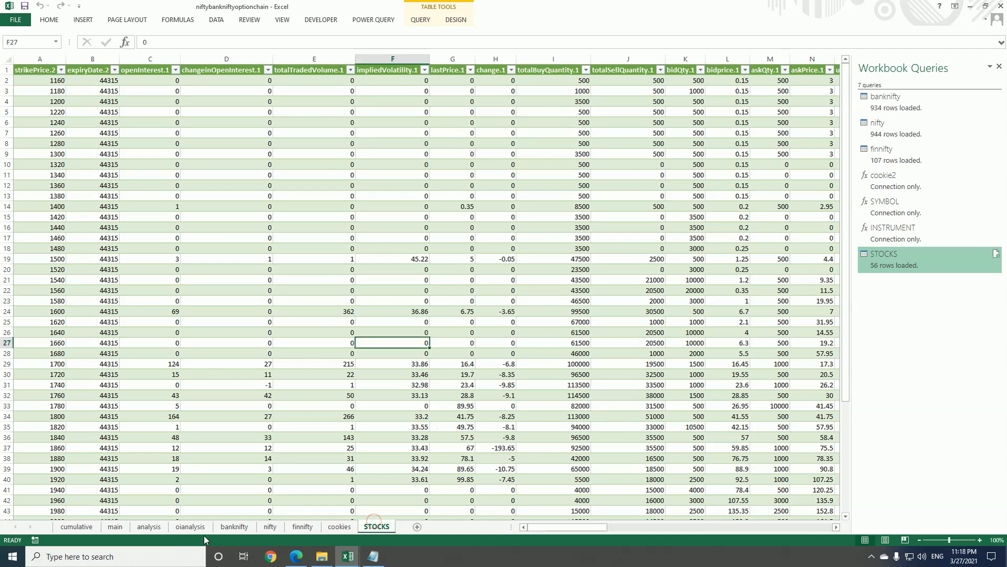
# Set the expiry date in cell L7 of the oianalysis sheet to 4/29/2021
pyautogui.click(198, 527)
pyautogui.click(358, 81)
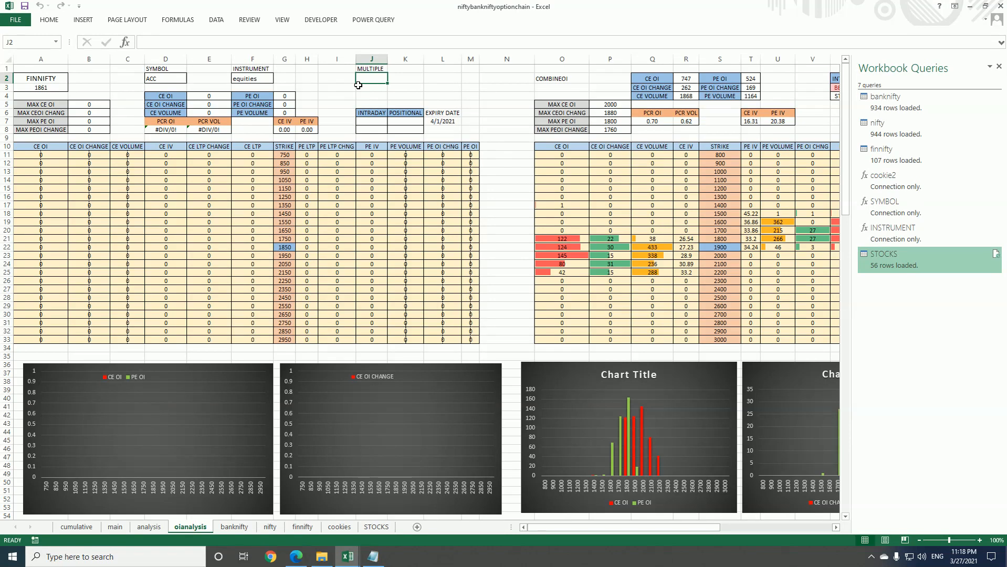
pyautogui.click(444, 121)
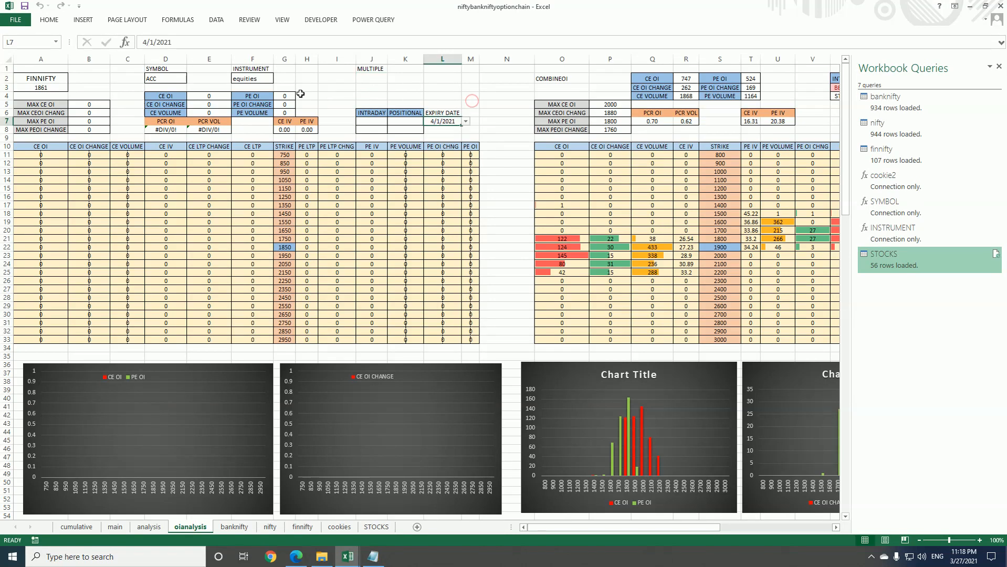
pyautogui.click(465, 121)
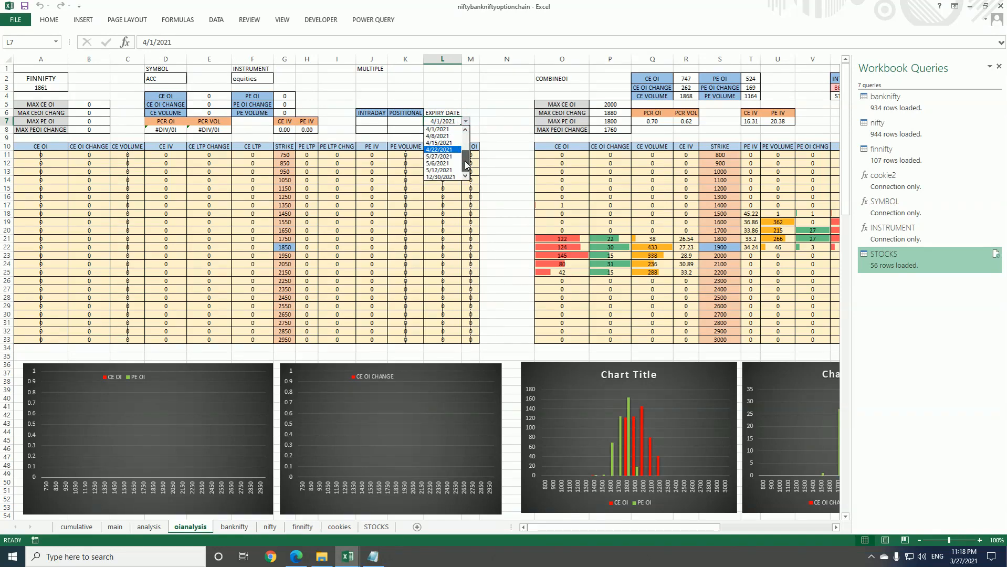
pyautogui.moveTo(467, 166); pyautogui.dragTo(456, 154)
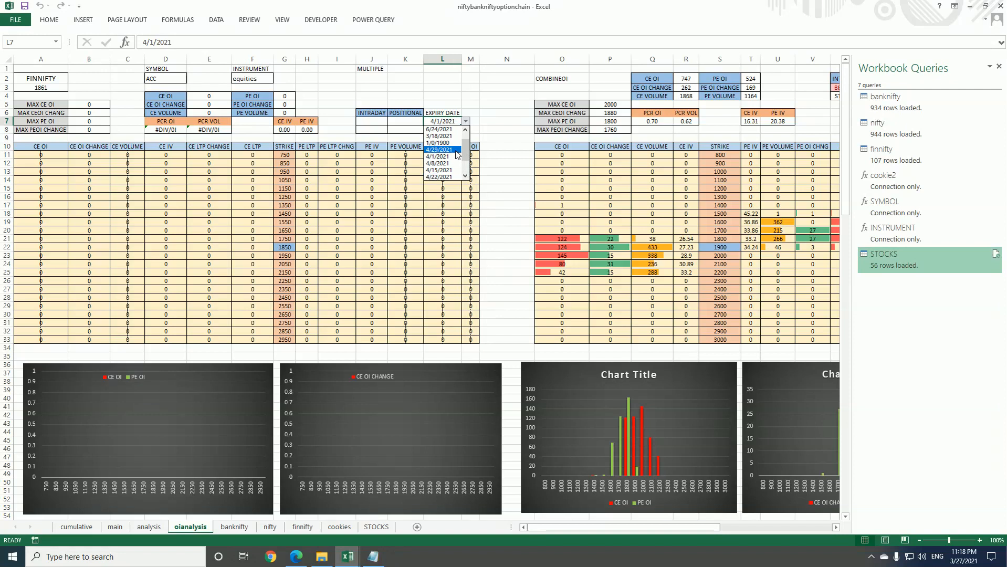
pyautogui.click(456, 150)
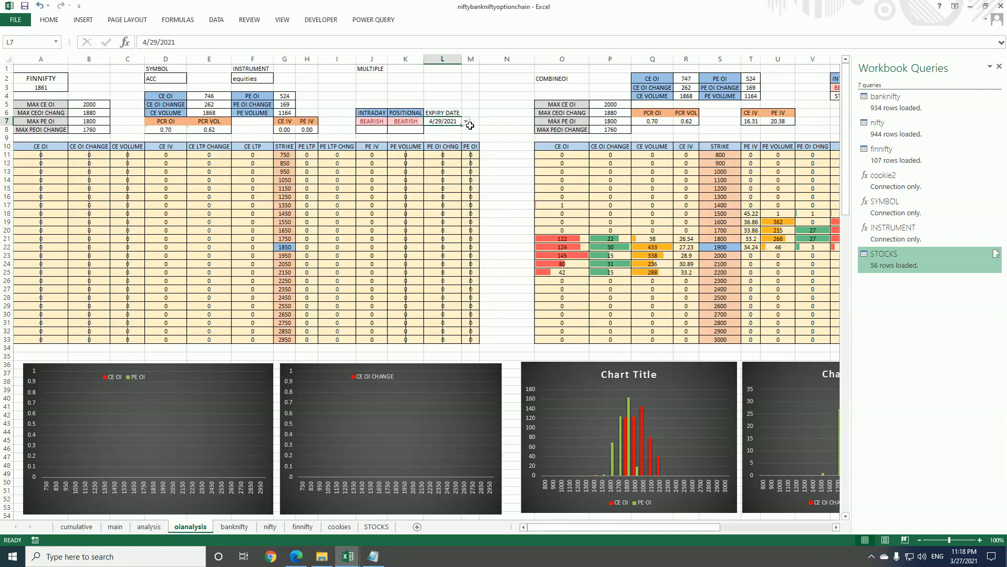
# Start the MULTIPLE formula in oianalysis cell J2 with =INDEX(STOCKS[strikePrice.2],10), referencing the STOCKS sheet's strike price column
pyautogui.click(373, 75)
pyautogui.write('=')
pyautogui.press('BackSpace')
pyautogui.write('=')
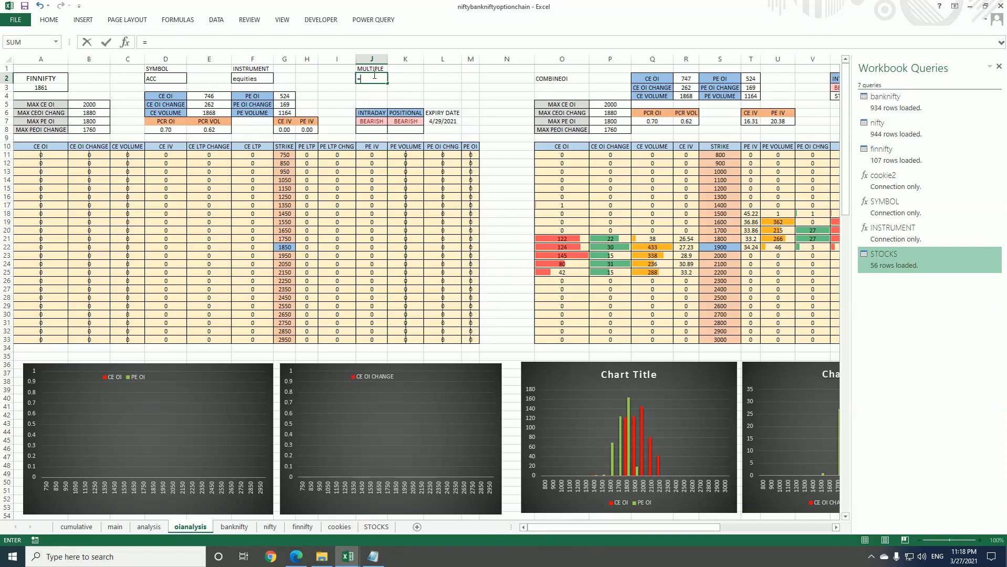
pyautogui.write('INDEX(')
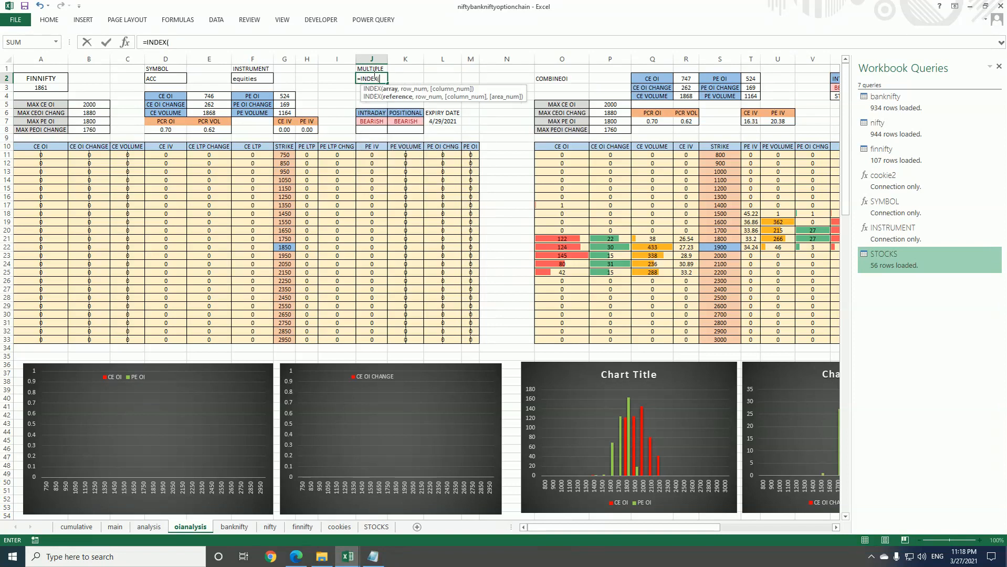
pyautogui.click(376, 526)
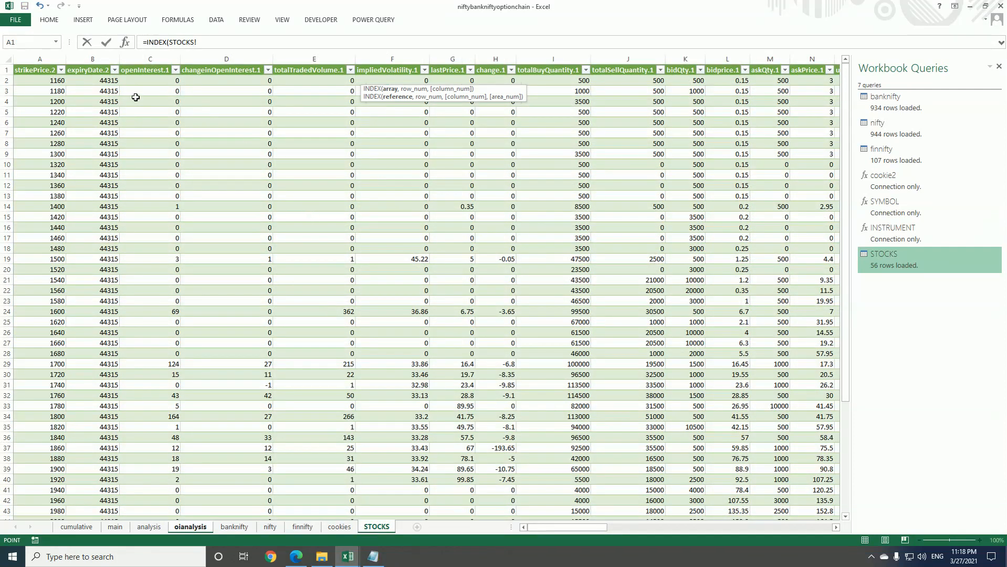
pyautogui.click(40, 63)
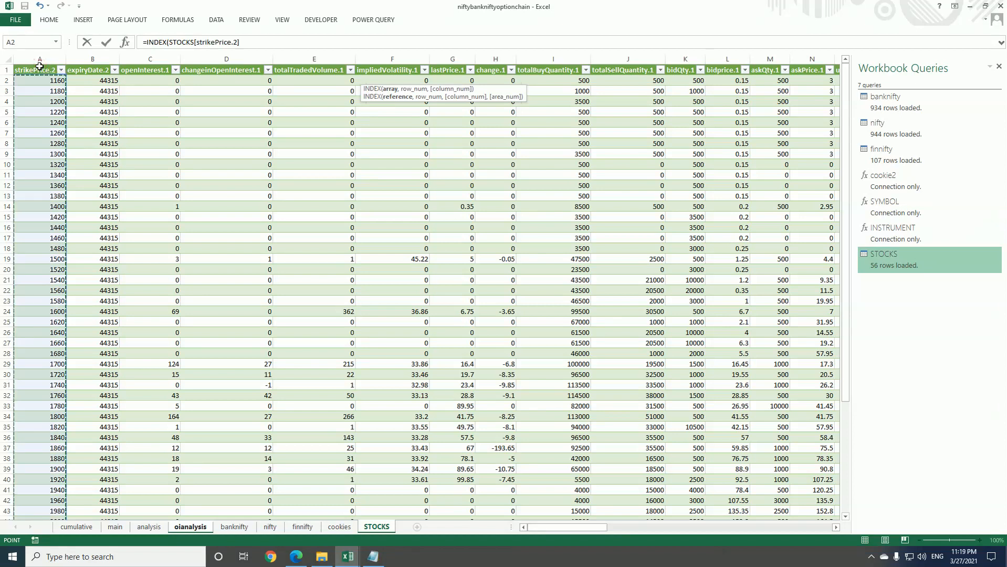
pyautogui.write(',10)')
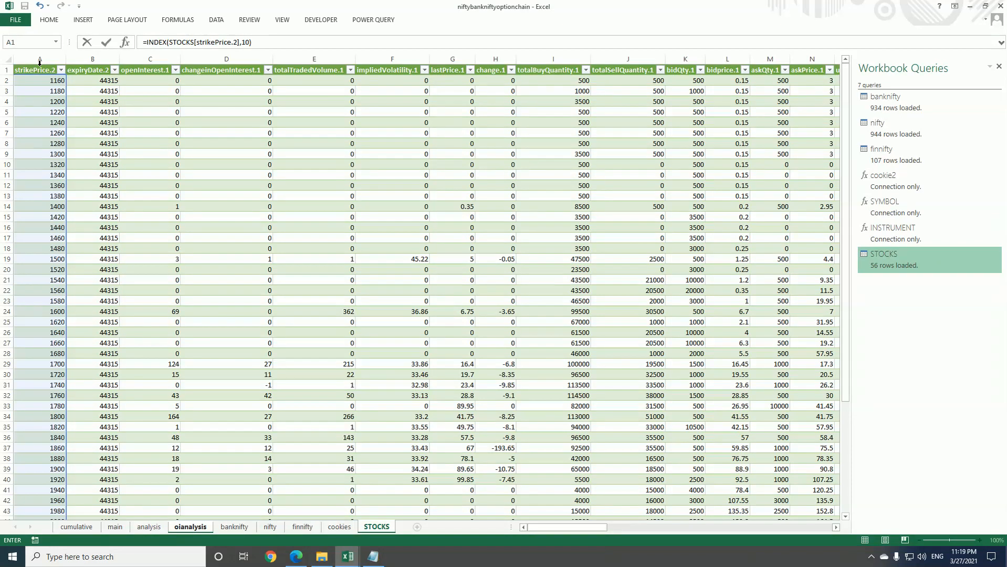
pyautogui.write('-I')
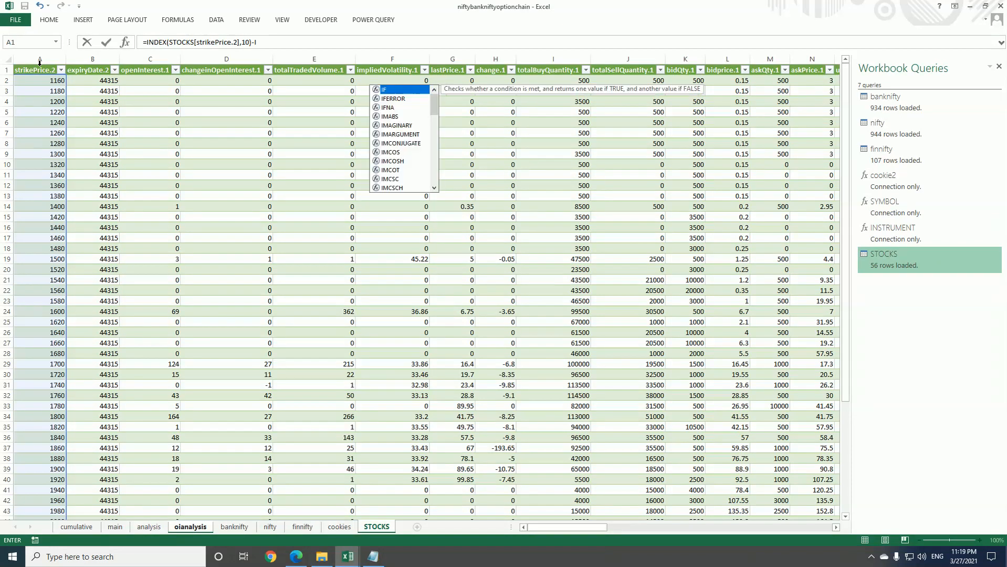
pyautogui.write('NDEX(')
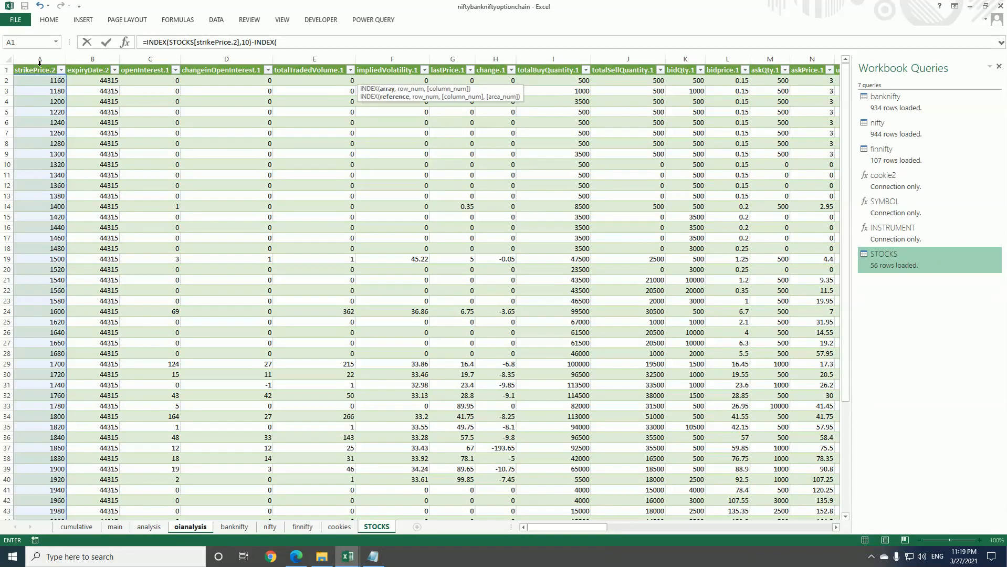
# Complete the MULTIPLE formula by subtracting INDEX(STOCKS[strikePrice.2],9) and enter it
pyautogui.click(39, 63)
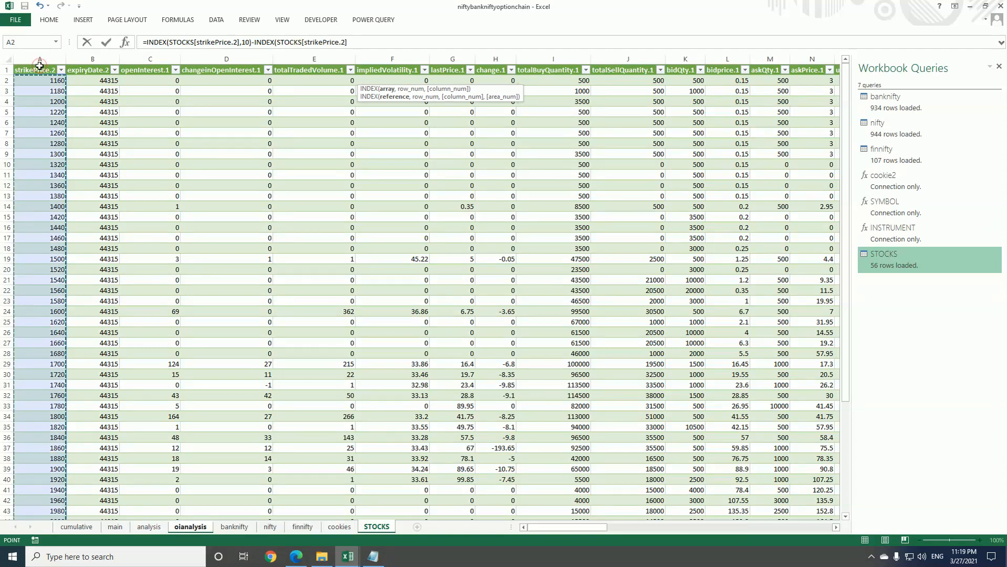
pyautogui.write(',9)')
pyautogui.click(366, 43)
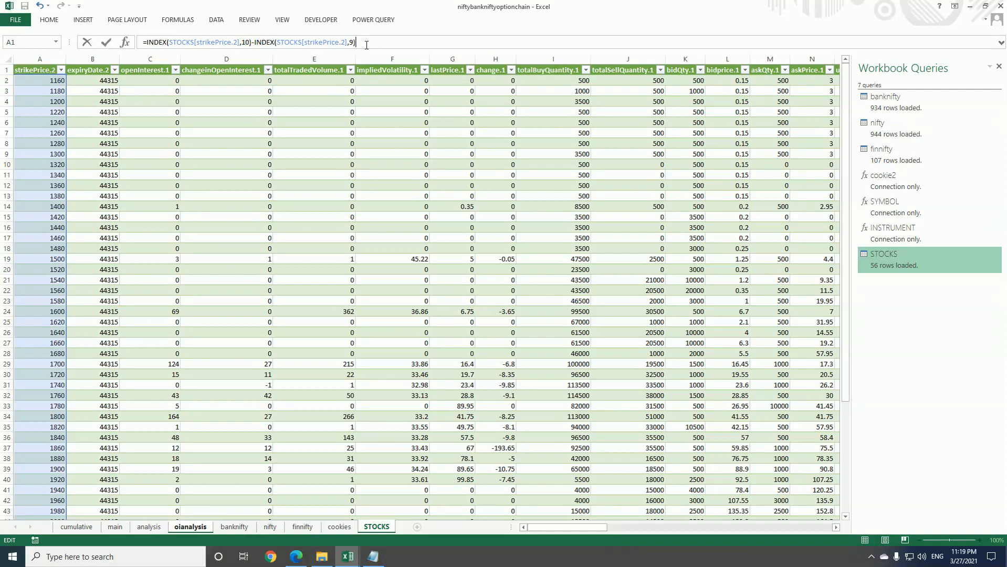
pyautogui.press('Return')
# Check the MULTIPLE formula in cell J2 against the strike prices on the STOCKS sheet
pyautogui.click(376, 78)
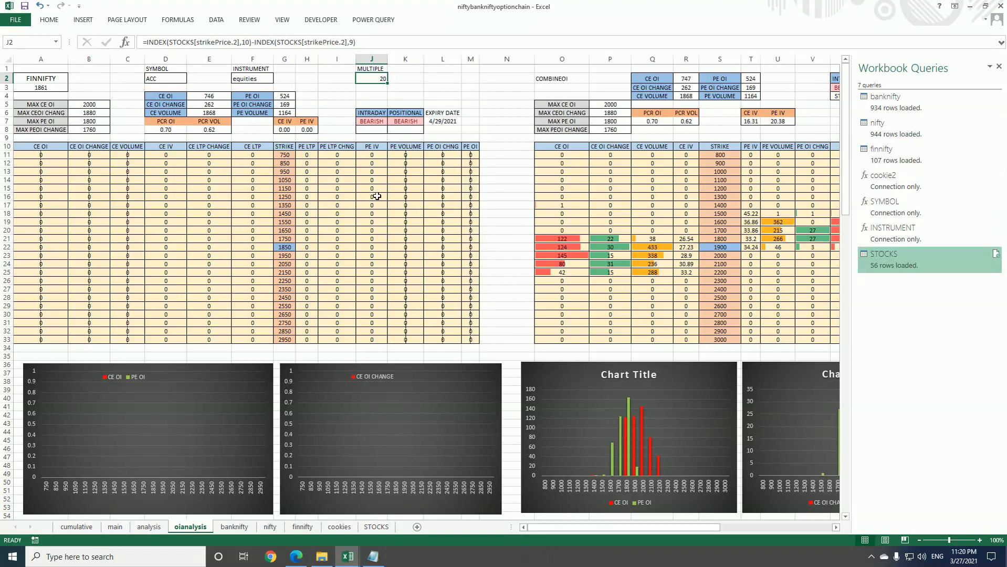
pyautogui.click(376, 527)
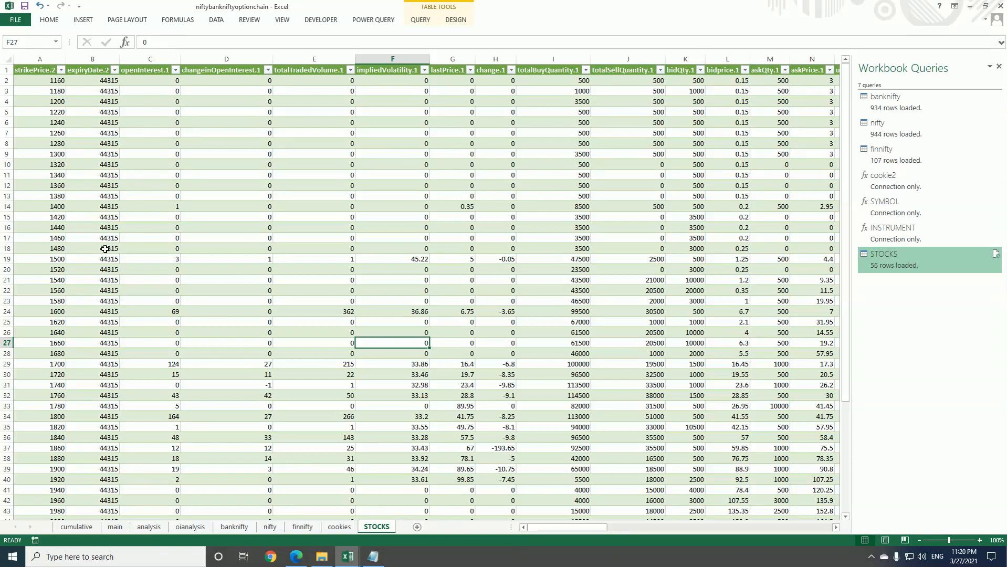
# Change the at-the-money strike formula in oianalysis cell G22 to =MROUND(A3,J2) so it rounds by the MULTIPLE cell
pyautogui.click(178, 528)
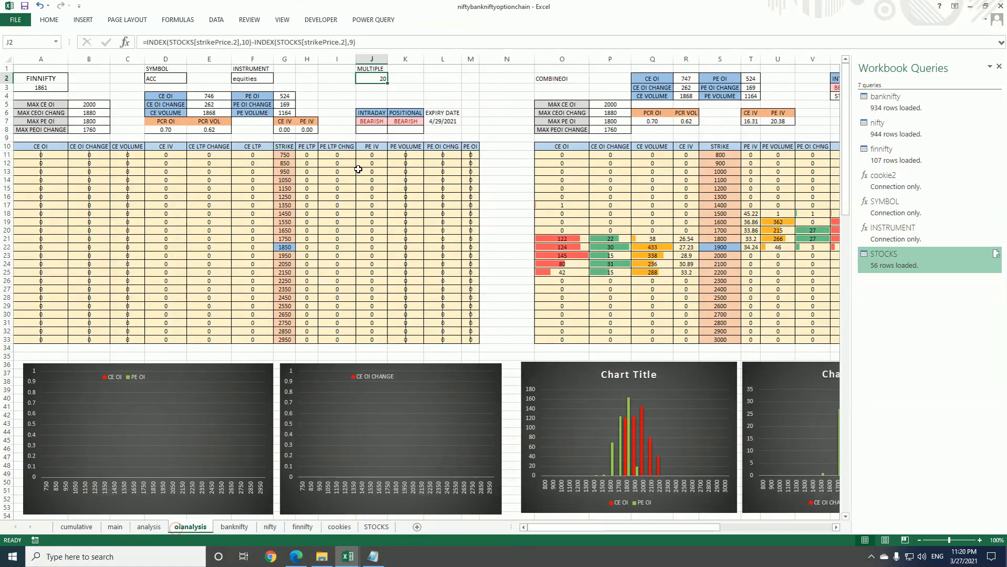
pyautogui.click(286, 248)
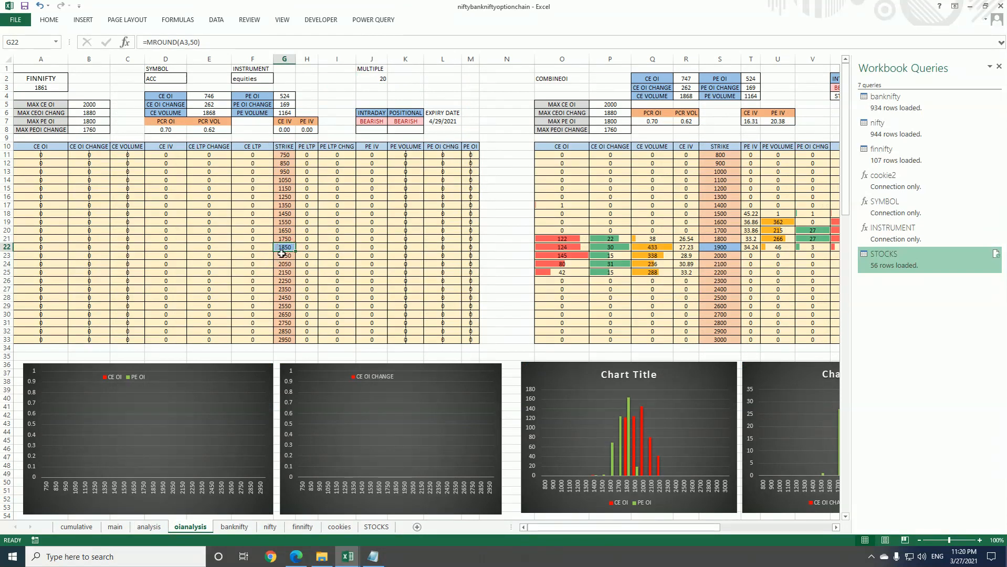
pyautogui.click(197, 42)
pyautogui.press('BackSpace')
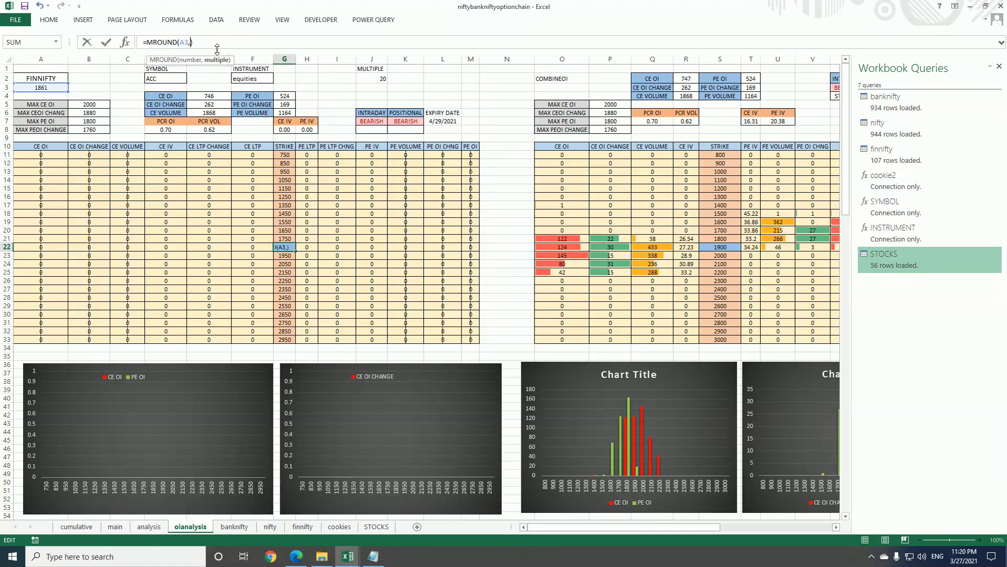
pyautogui.click(361, 77)
pyautogui.press('Return')
pyautogui.press('Up')
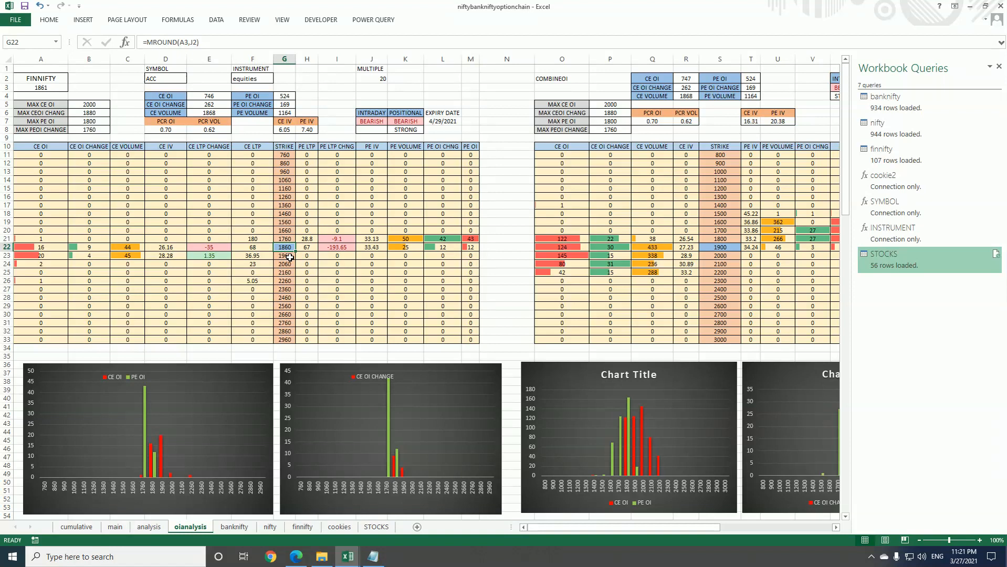
# Set the strike formula in cell G23 to =G22+$J$2 and fill it down through G33
pyautogui.click(292, 257)
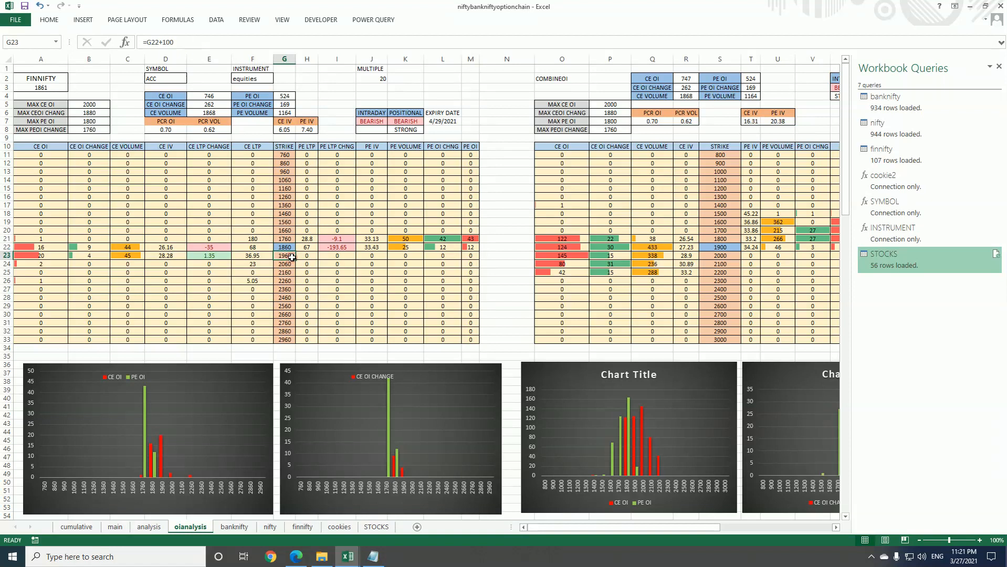
pyautogui.click(204, 42)
pyautogui.press('BackSpace')
pyautogui.press('BackSpace')
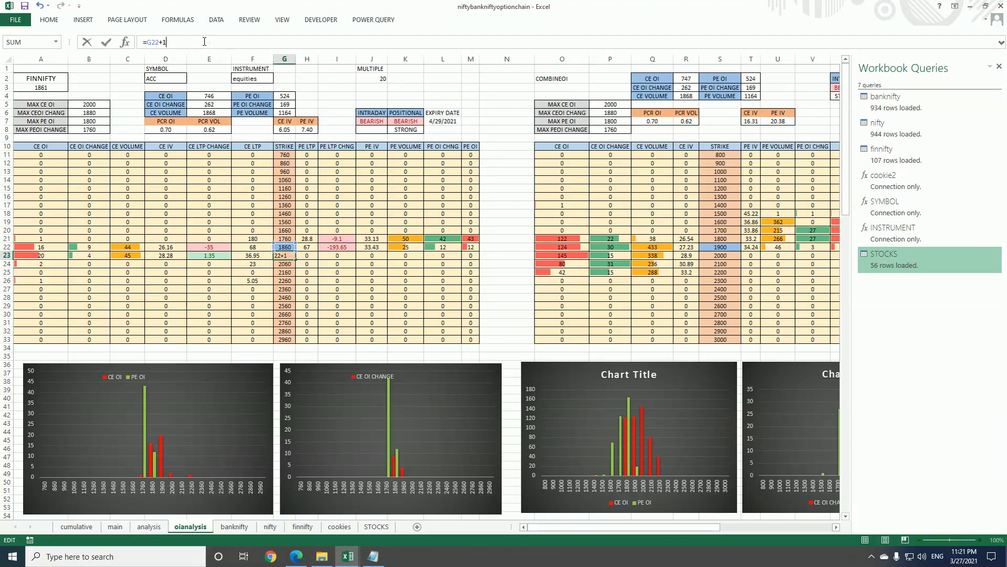
pyautogui.click(379, 78)
pyautogui.press('F4')
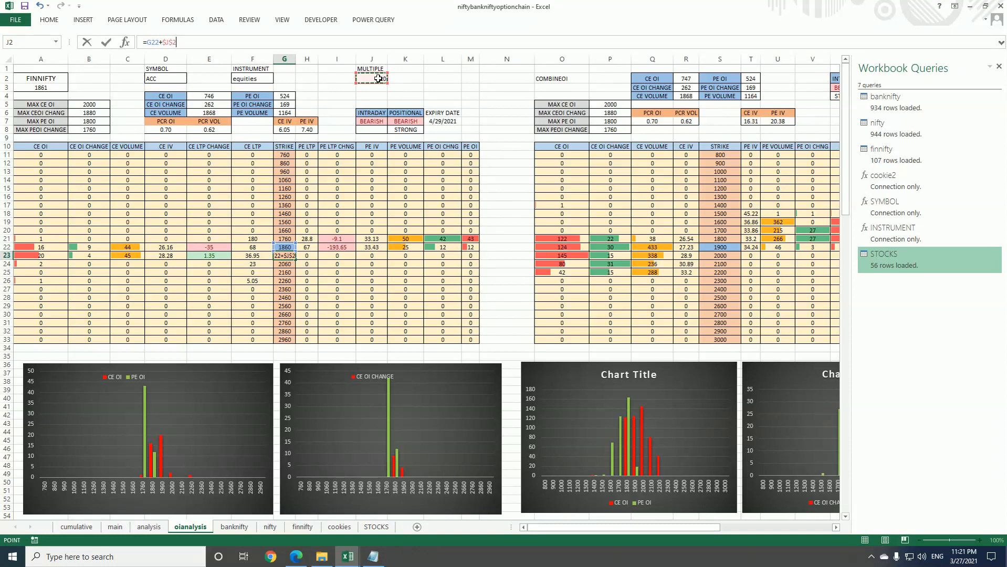
pyautogui.press('Return')
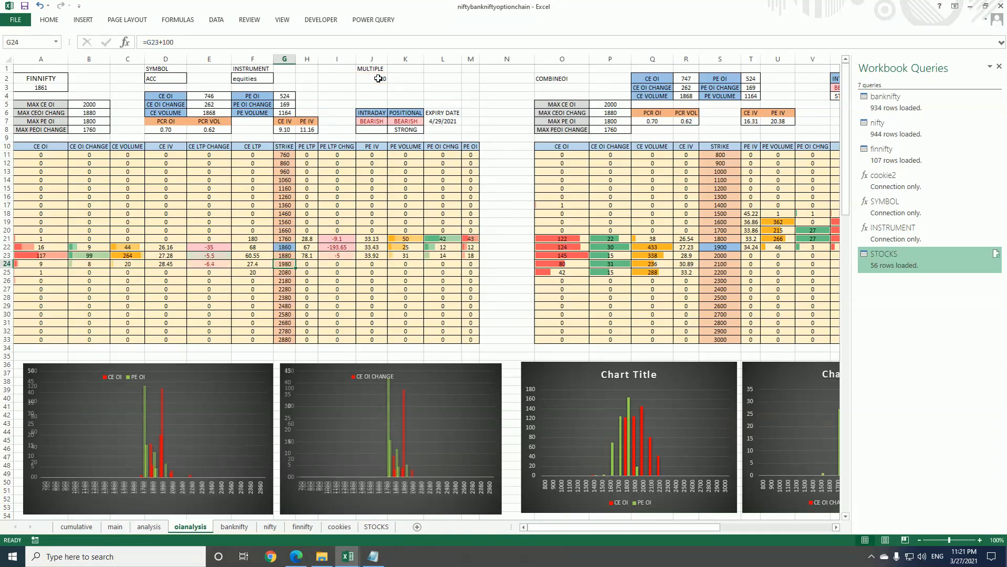
pyautogui.click(288, 257)
pyautogui.moveTo(295, 259); pyautogui.dragTo(294, 344)
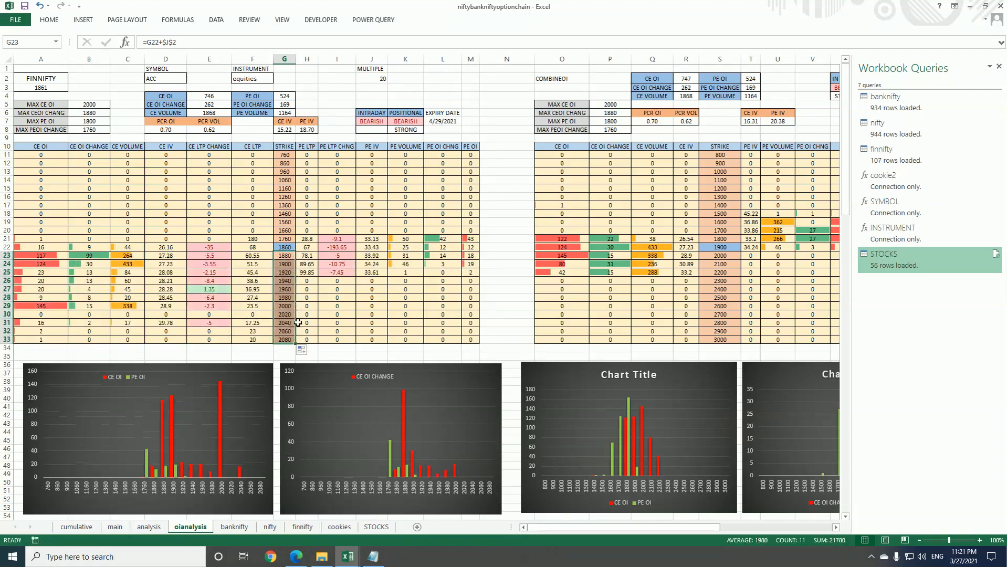
# Set the strike formula in cell G21 to =G22-$J$2 and fill it up through G11
pyautogui.click(293, 239)
pyautogui.click(200, 43)
pyautogui.press('BackSpace')
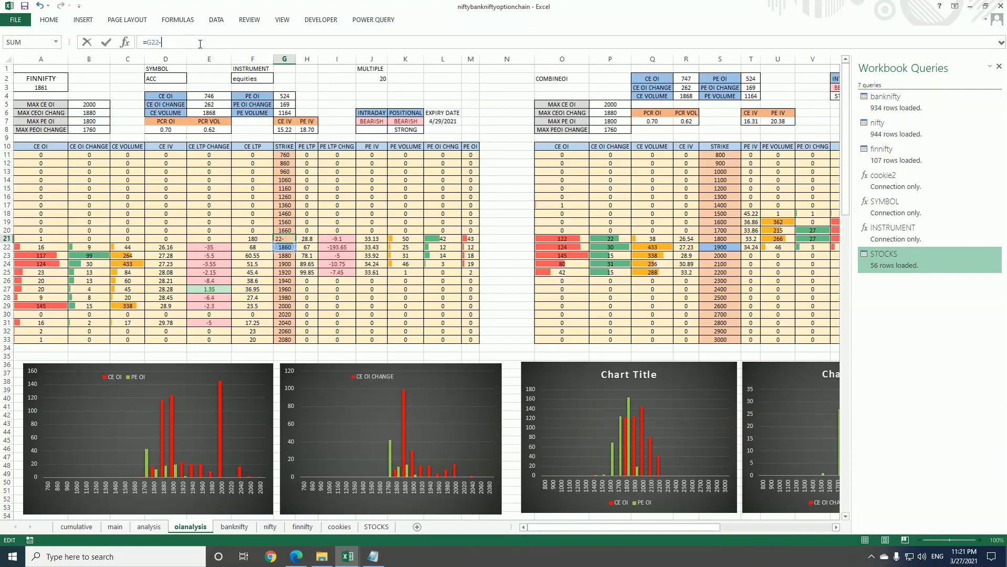
pyautogui.click(370, 79)
pyautogui.press('F4')
pyautogui.press('Return')
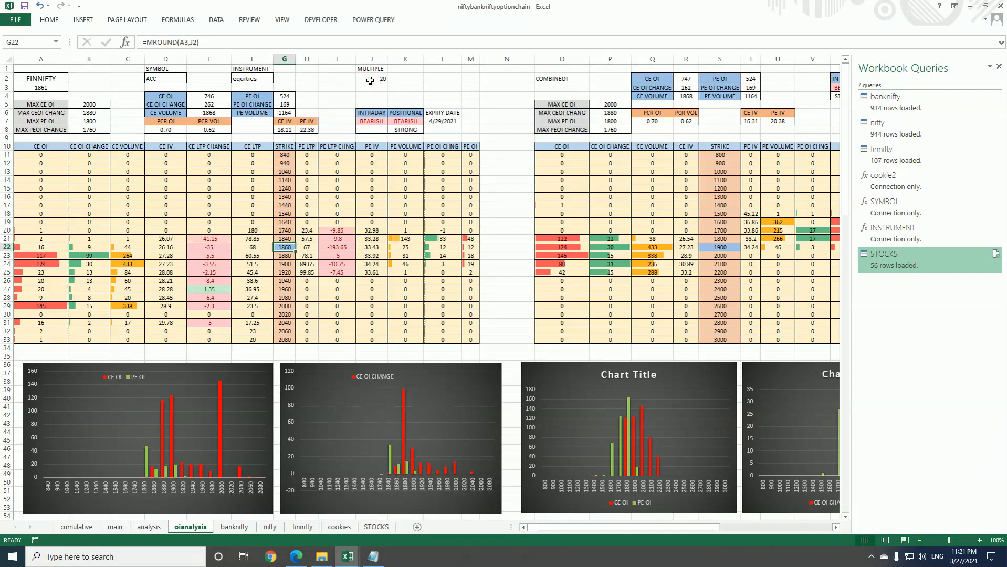
pyautogui.click(286, 238)
pyautogui.moveTo(295, 242); pyautogui.dragTo(295, 156)
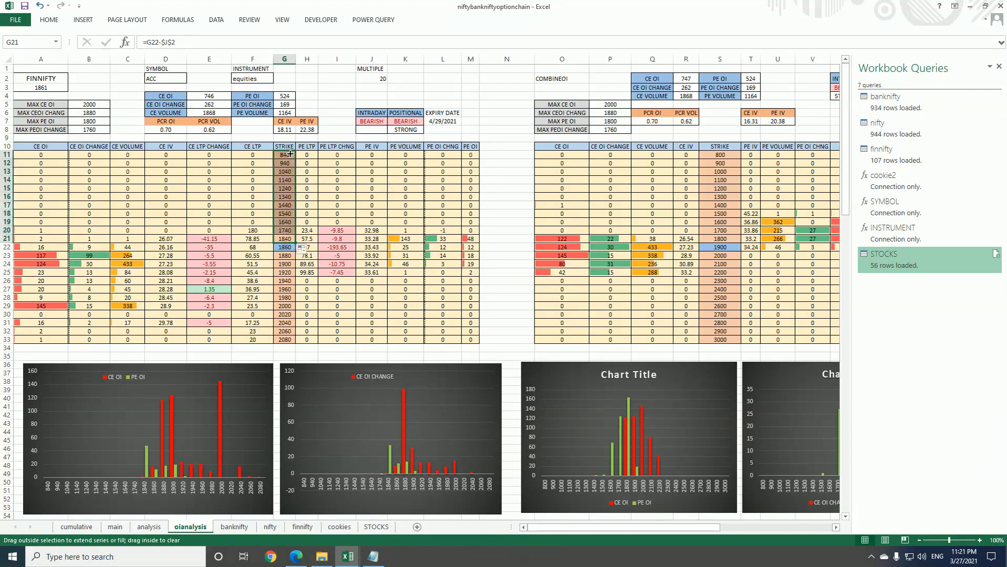
# Change the COMBINEOI table's at-the-money strike formula in cell S22 to round A3 by the MULTIPLE in J2
pyautogui.click(301, 290)
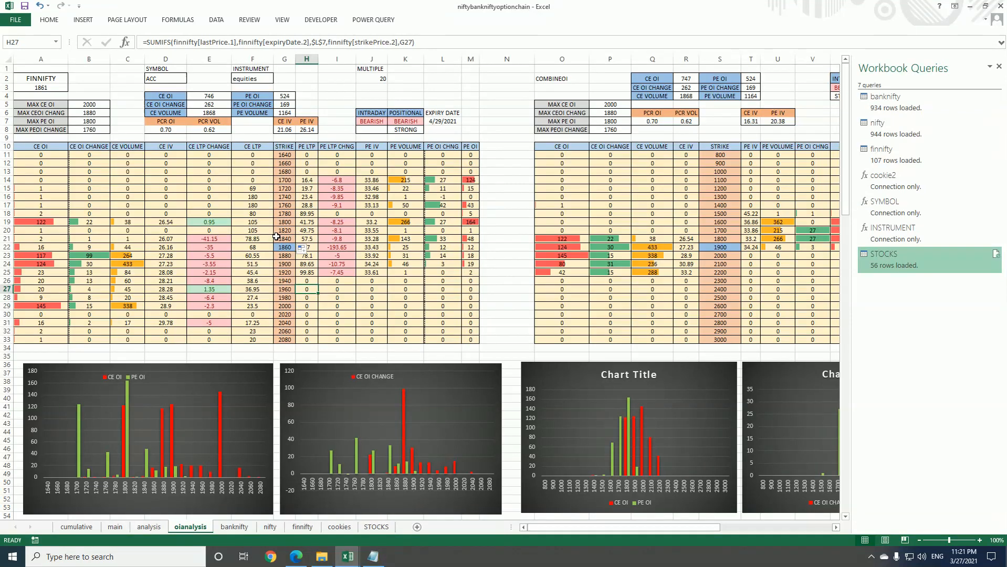
pyautogui.click(720, 247)
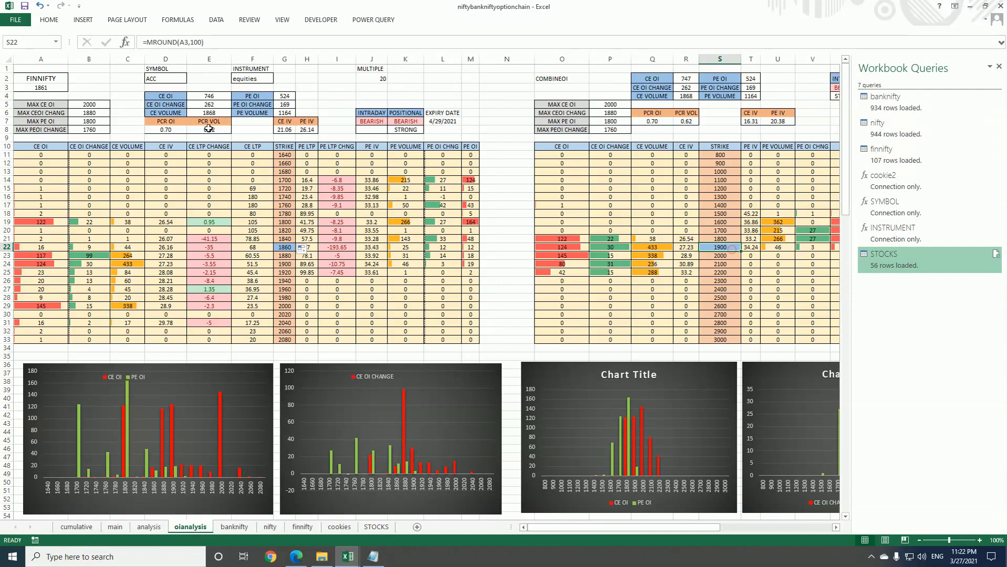
pyautogui.click(201, 42)
pyautogui.press('BackSpace')
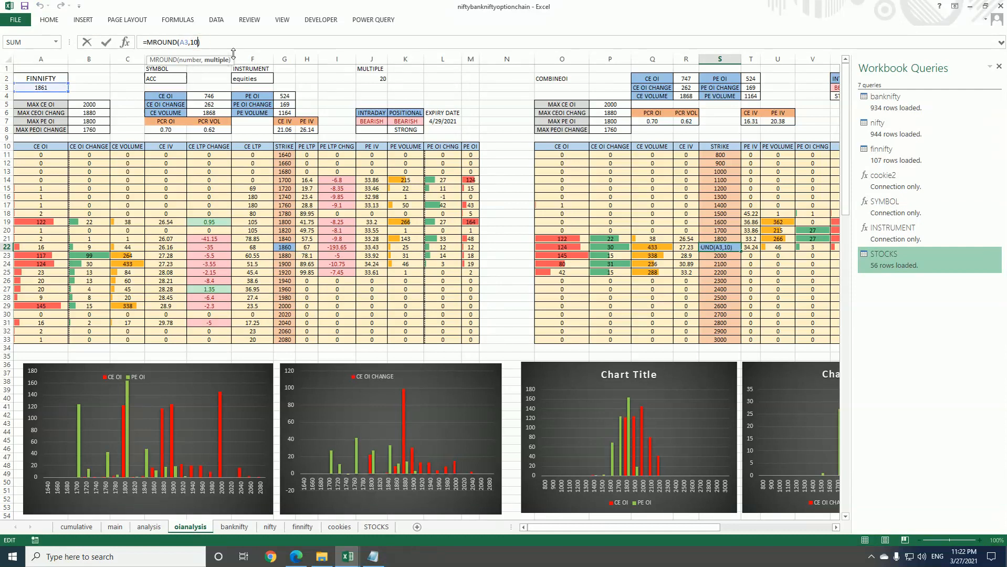
pyautogui.click(383, 78)
pyautogui.press('Return')
# Set the COMBINEOI strike formula in cell S23 to =S22+$J$2 and fill it down through S33
pyautogui.click(189, 43)
pyautogui.press('BackSpace')
pyautogui.press('BackSpace')
pyautogui.press('BackSpace')
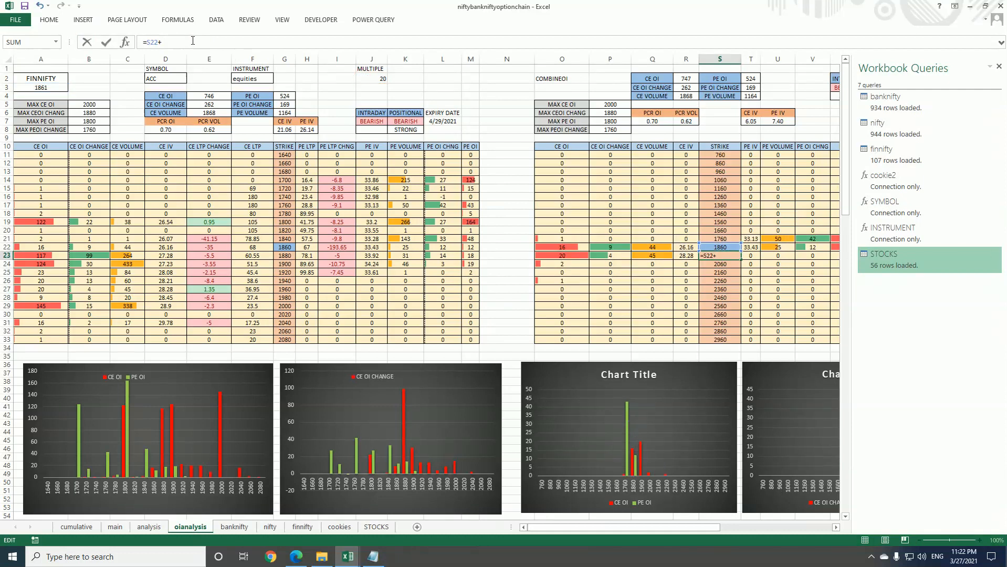
pyautogui.click(367, 77)
pyautogui.press('F4')
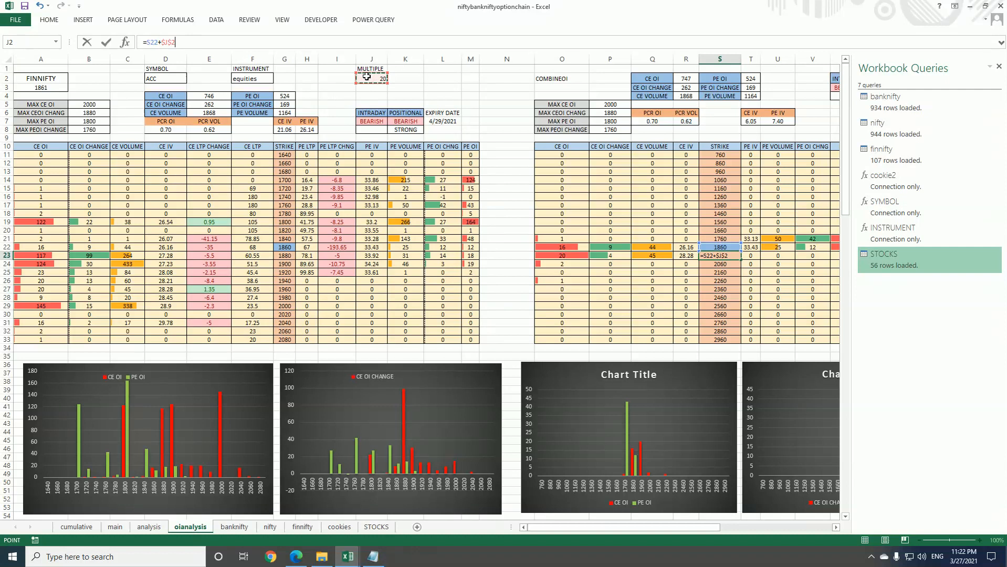
pyautogui.press('Return')
pyautogui.click(723, 255)
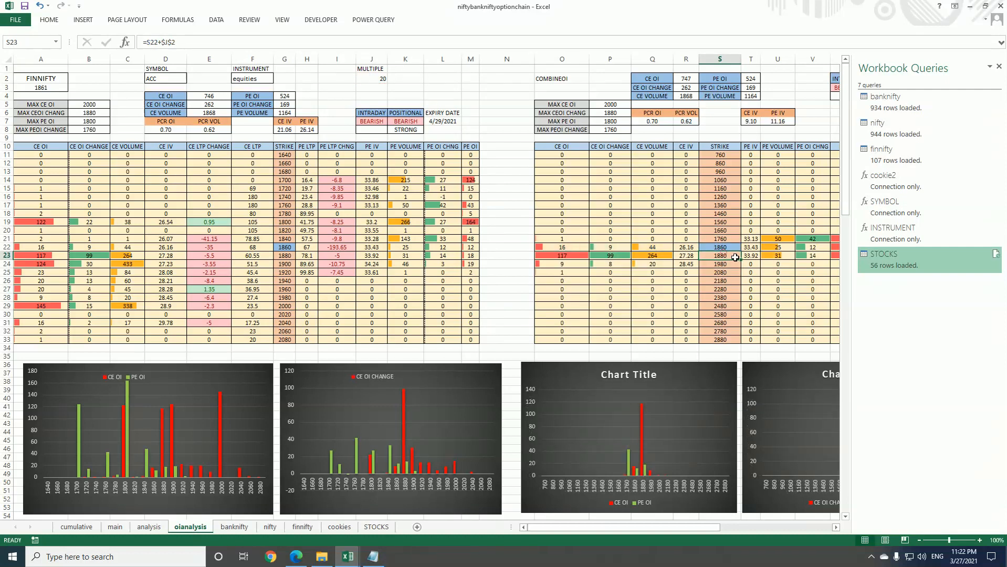
pyautogui.moveTo(741, 260); pyautogui.dragTo(736, 347)
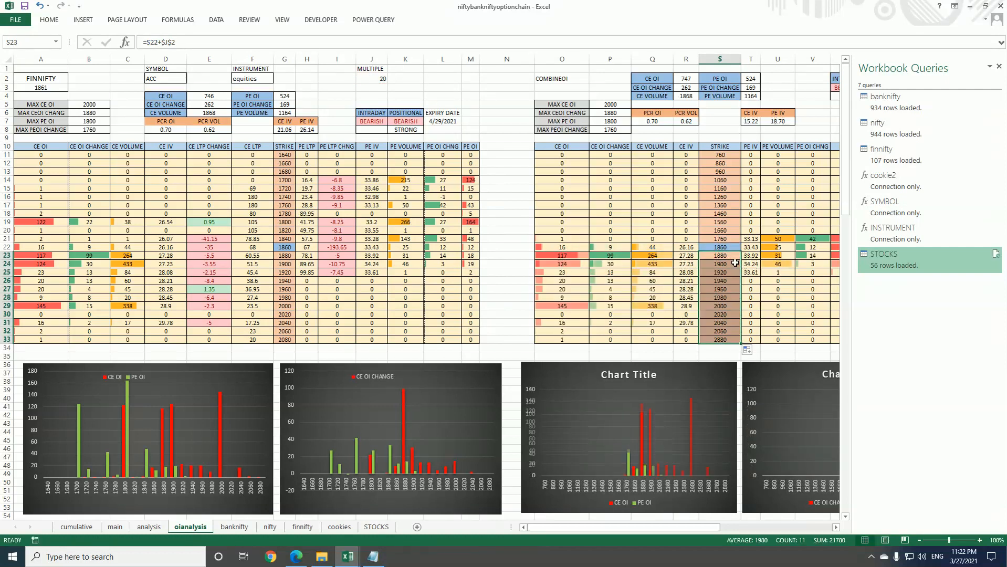
# Set the COMBINEOI strike formula in cell S21 to =S22-$J$2 and fill it up through S11
pyautogui.click(731, 239)
pyautogui.click(200, 41)
pyautogui.press('BackSpace')
pyautogui.press('BackSpace')
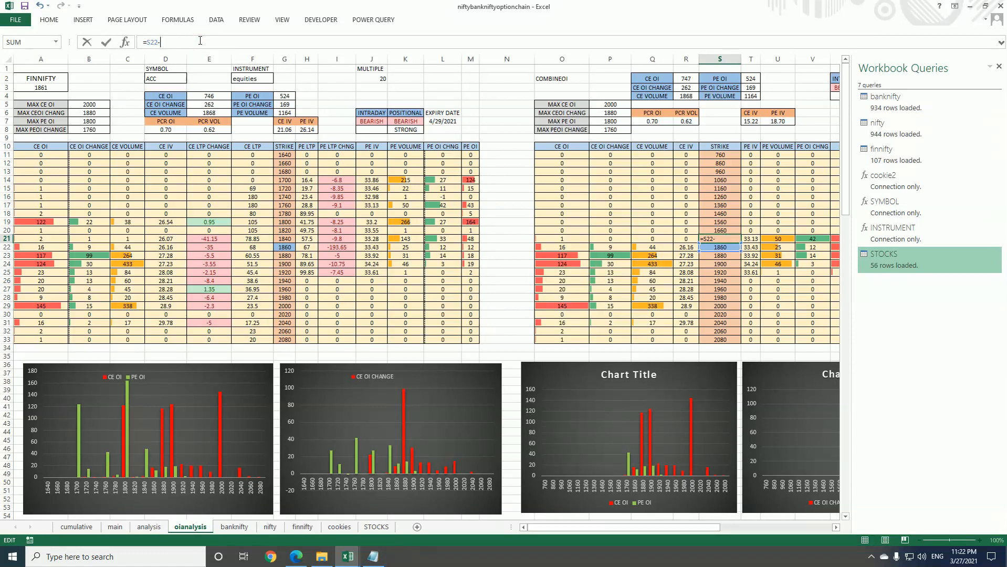
pyautogui.click(357, 80)
pyautogui.press('F4')
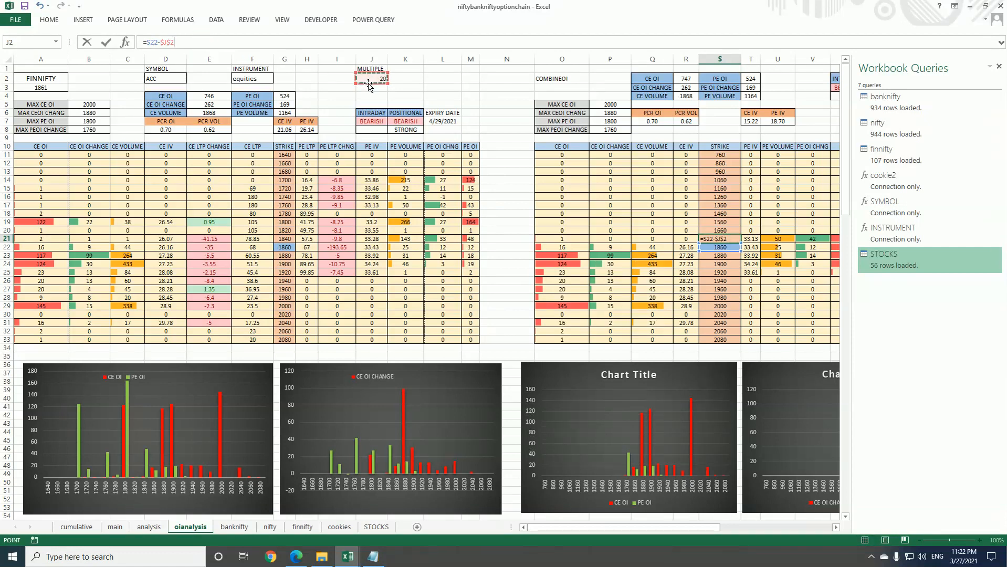
pyautogui.press('Return')
pyautogui.click(738, 240)
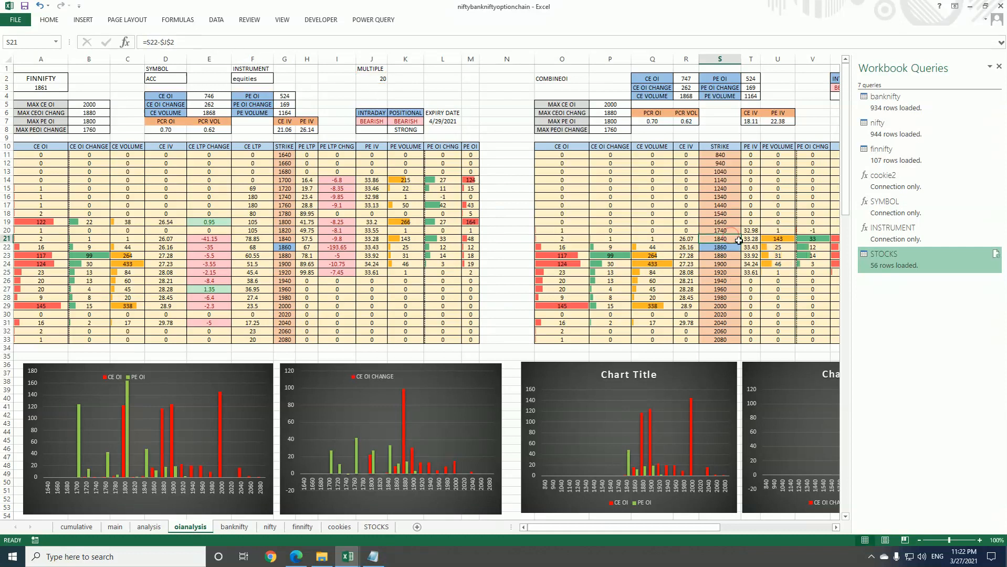
pyautogui.moveTo(739, 242); pyautogui.dragTo(737, 156)
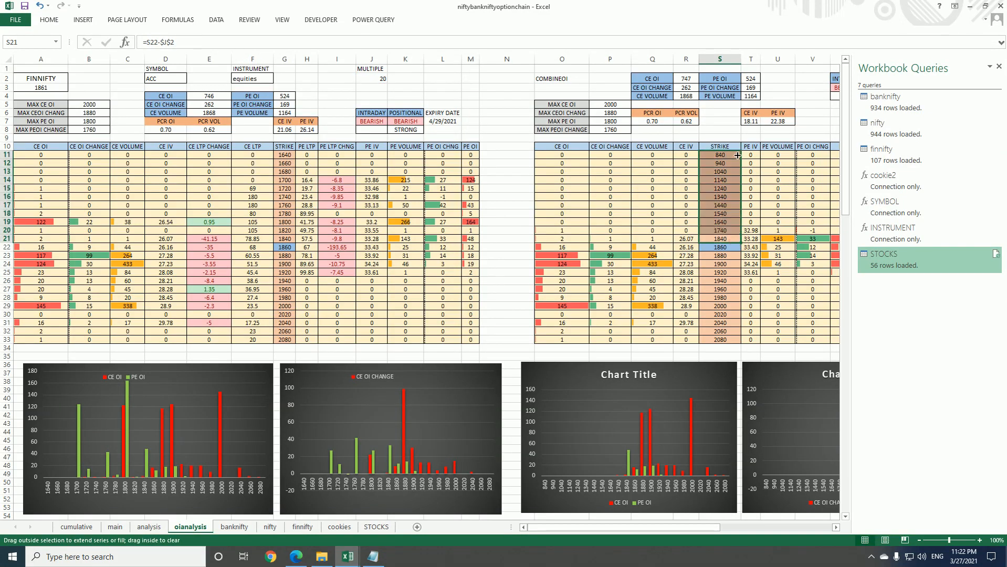
# Close the Workbook Queries pane to show both option chain tables in full
pyautogui.click(495, 240)
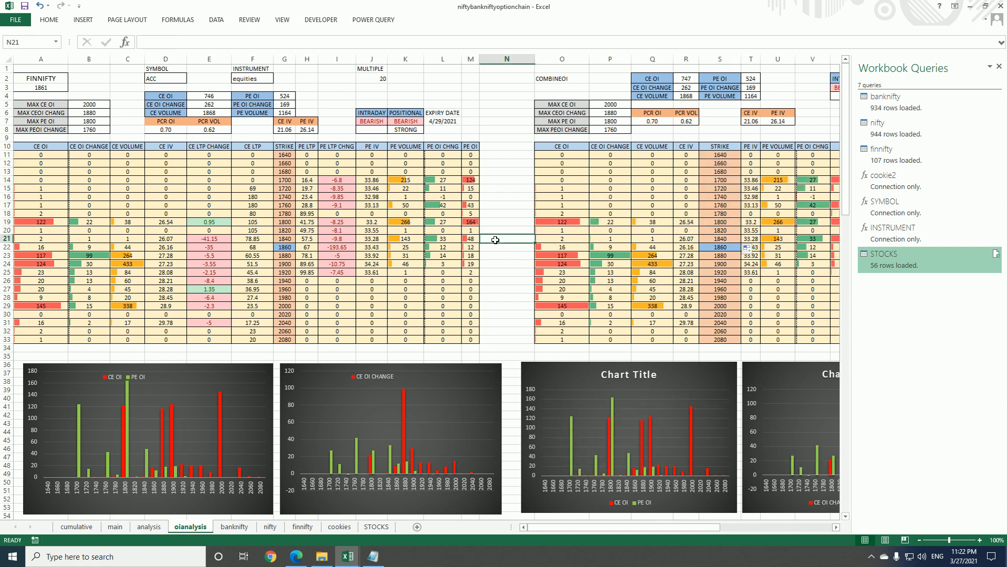
pyautogui.click(998, 67)
pyautogui.click(517, 197)
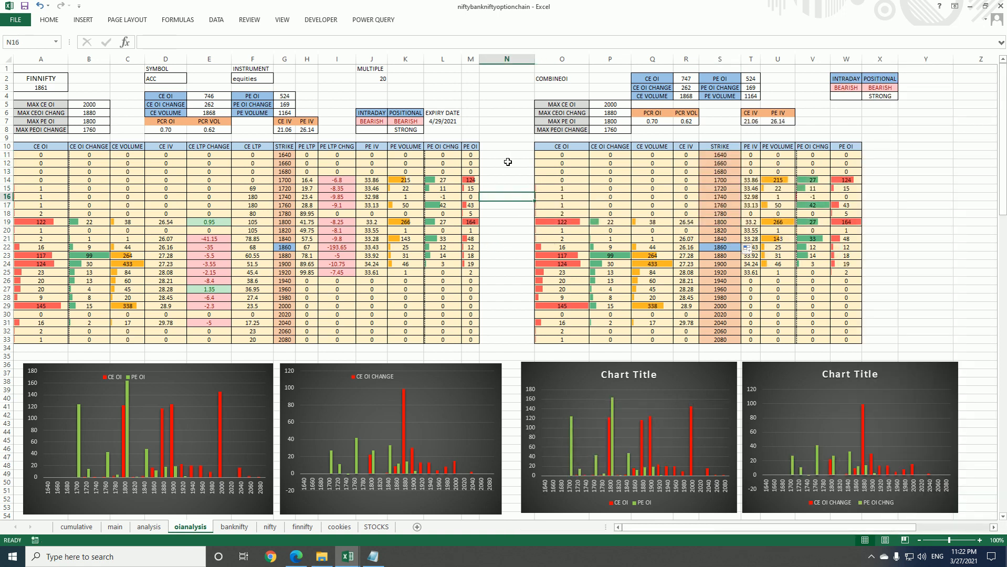
# Choose BEL as the SYMBOL in cell D2 and refresh all the workbook's data
pyautogui.click(163, 79)
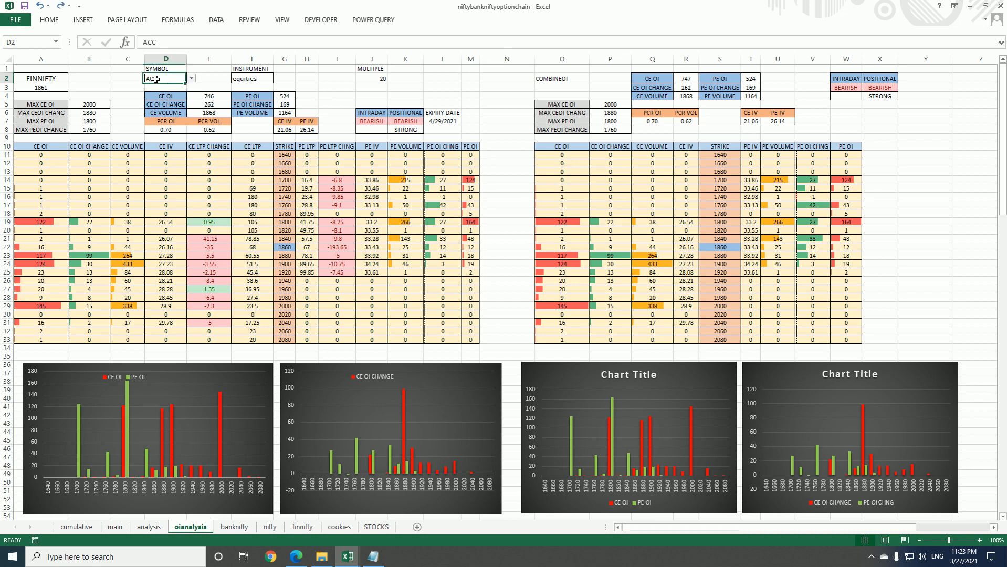
pyautogui.click(191, 79)
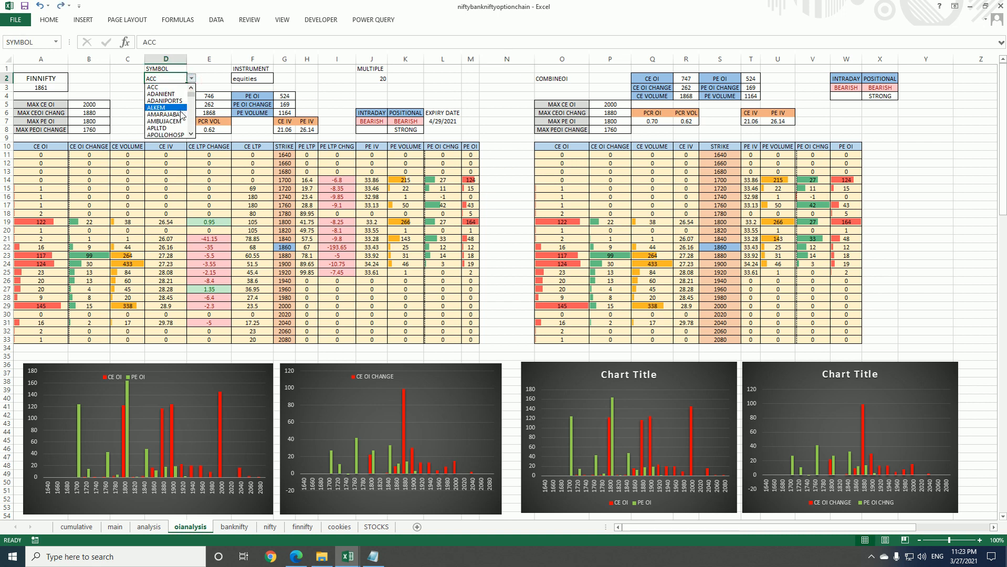
pyautogui.click(194, 133)
pyautogui.click(193, 133)
pyautogui.click(193, 133)
pyautogui.click(193, 133)
pyautogui.click(193, 133)
pyautogui.click(194, 133)
pyautogui.click(193, 132)
pyautogui.click(193, 133)
pyautogui.click(192, 134)
pyautogui.click(192, 133)
pyautogui.click(193, 134)
pyautogui.click(192, 133)
pyautogui.click(192, 134)
pyautogui.click(192, 133)
pyautogui.click(192, 133)
pyautogui.click(193, 134)
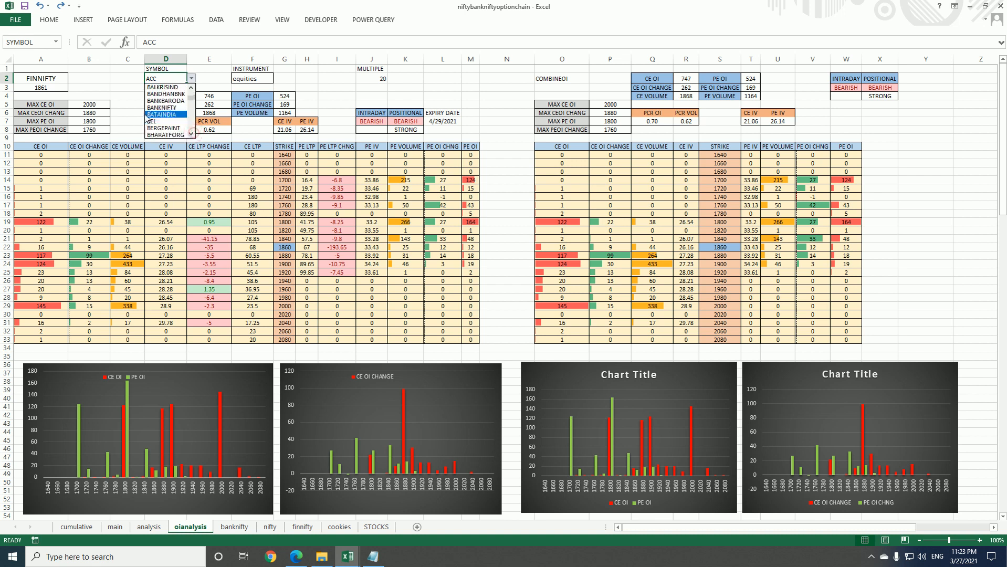
pyautogui.click(152, 121)
pyautogui.click(215, 20)
pyautogui.click(160, 43)
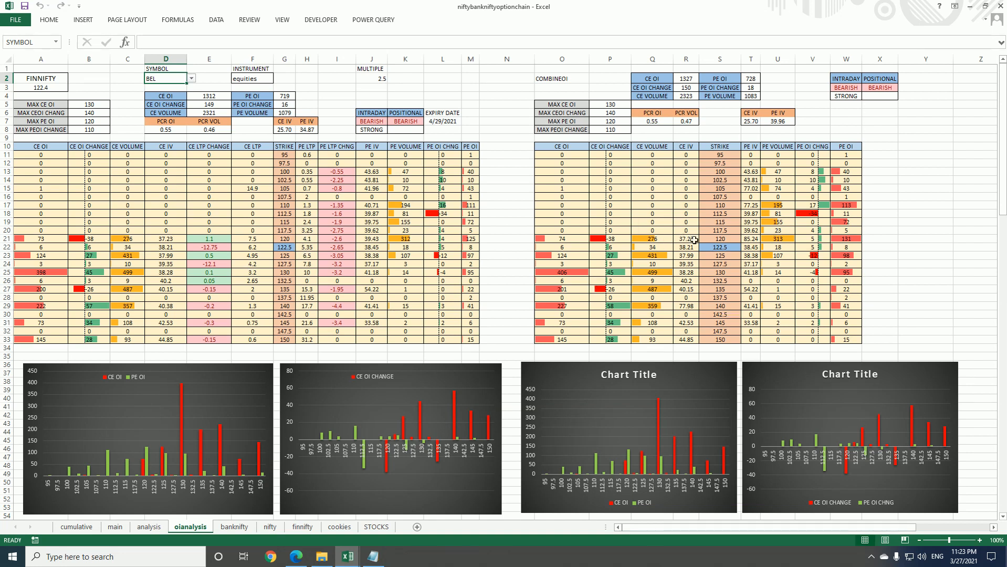
# Inspect BEL's CE OI change, CE volume and PE OI change totals in cells E5, E6 and G5
pyautogui.click(224, 105)
pyautogui.click(223, 113)
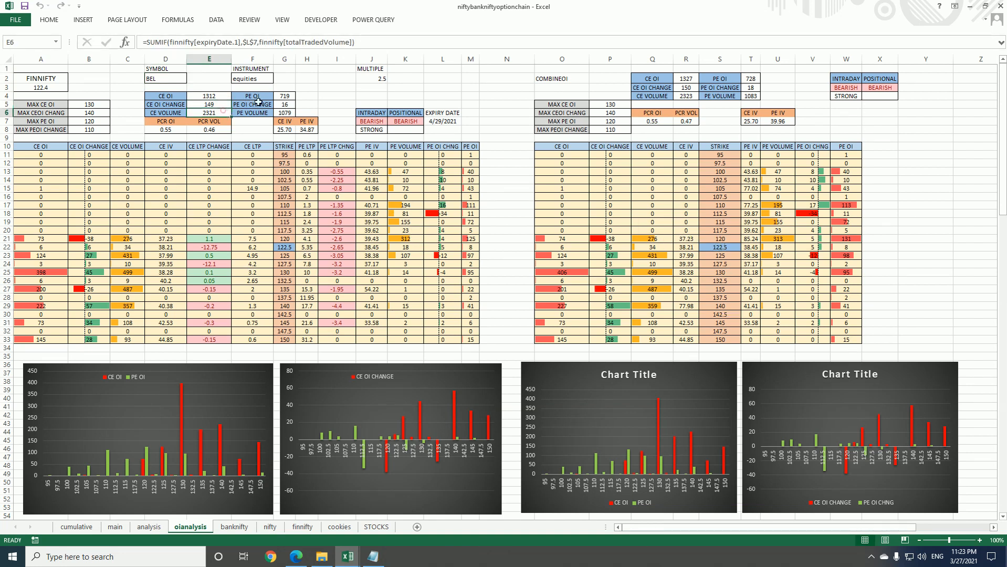
pyautogui.click(280, 105)
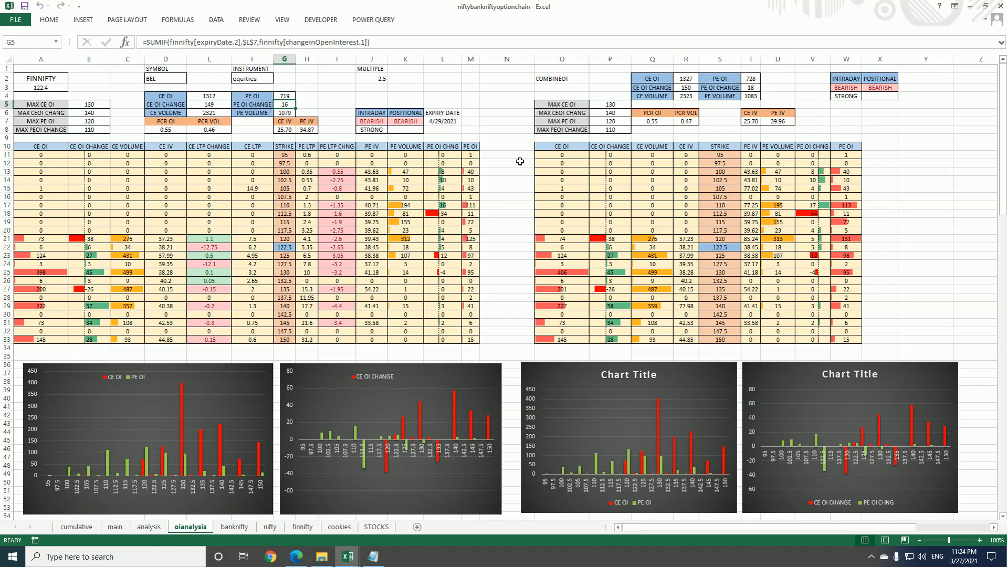
# Choose ADANIPORTS as the SYMBOL in cell D2 and refresh all the workbook's data
pyautogui.click(156, 75)
pyautogui.click(193, 81)
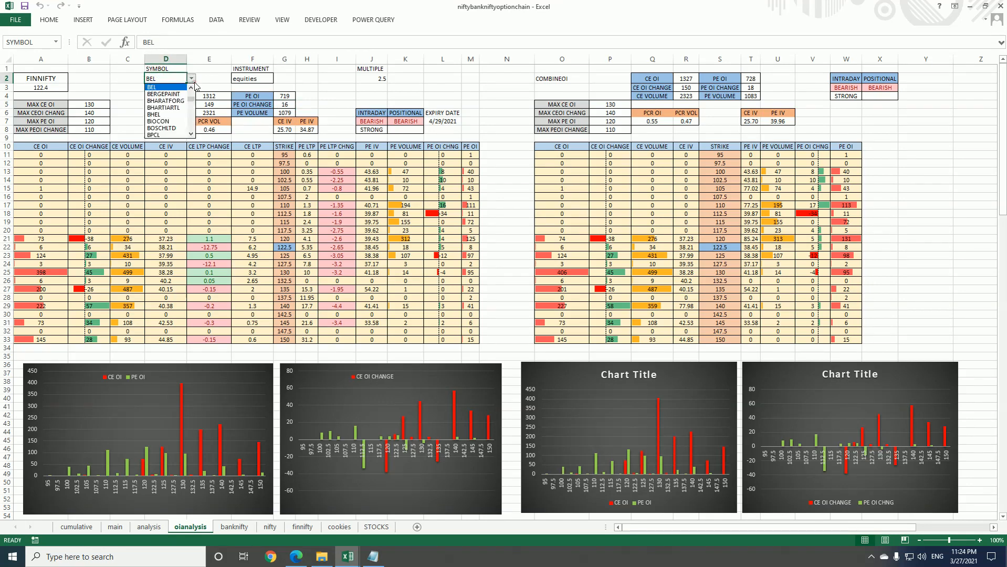
pyautogui.moveTo(189, 100); pyautogui.dragTo(192, 90)
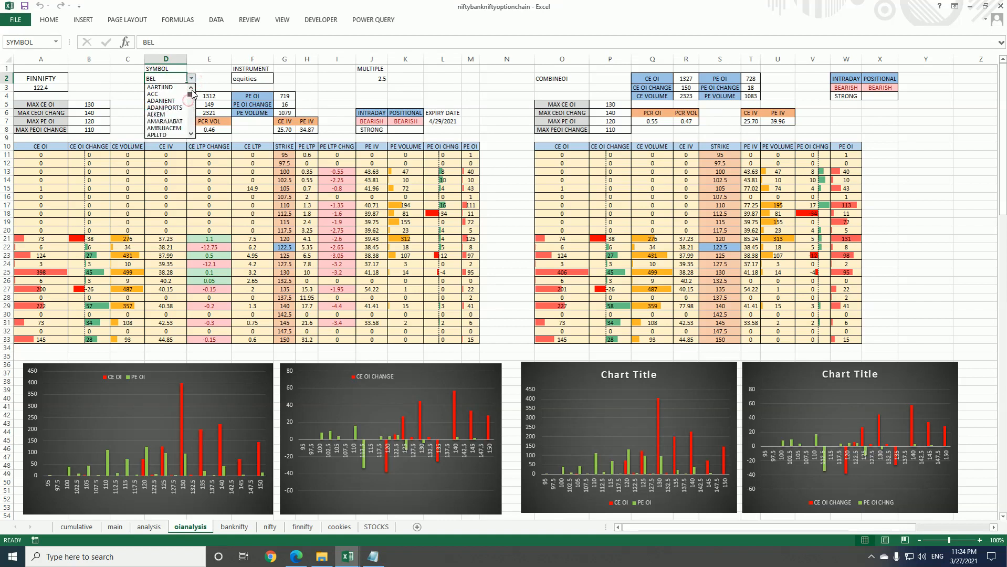
pyautogui.click(164, 107)
pyautogui.click(216, 19)
pyautogui.click(160, 38)
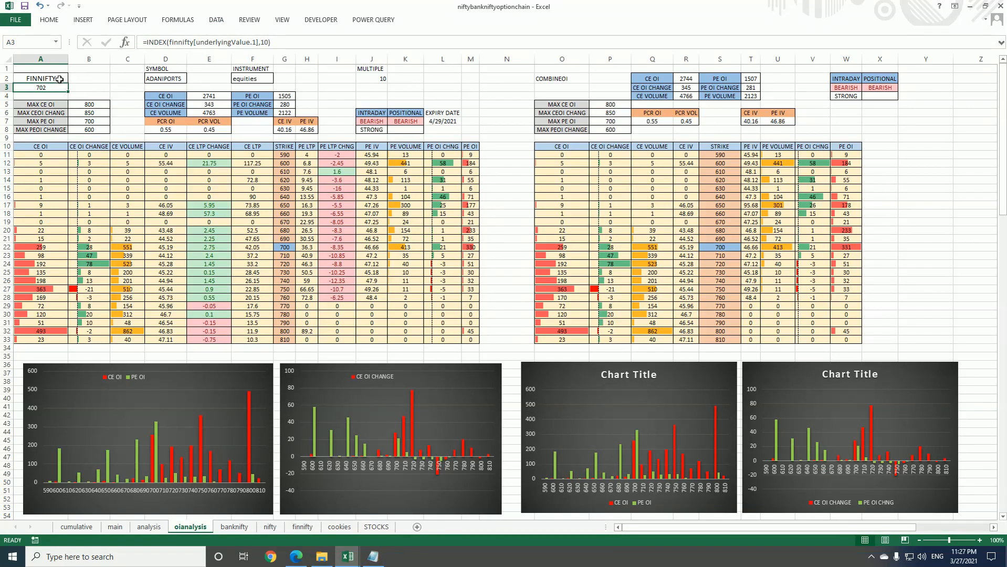
# Clear the FINNIFTY label from cell A2 of the oianalysis sheet
pyautogui.click(59, 79)
pyautogui.press('Delete')
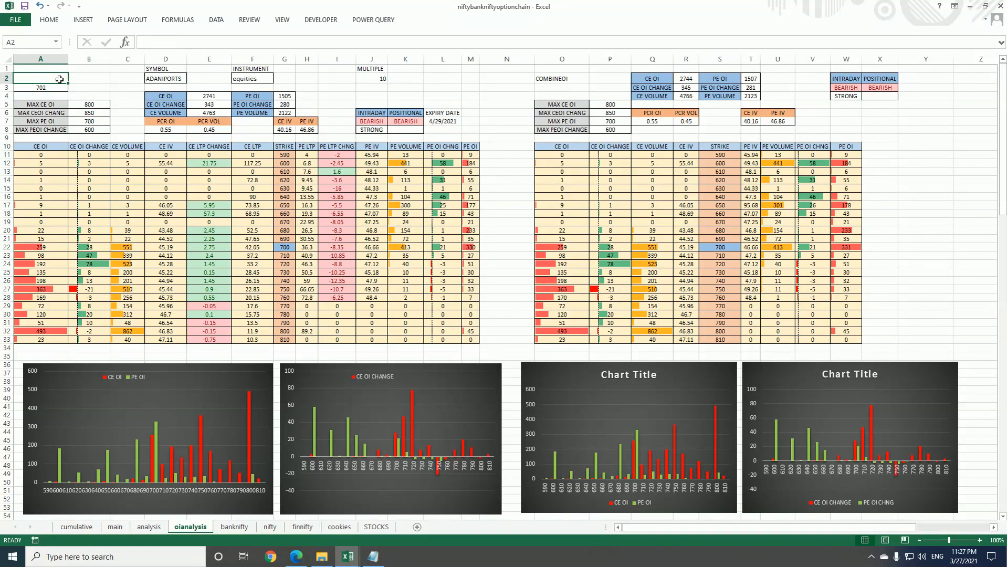
# Move the underlying price formula from cell A3 to D3 and label it CMP in cell C3
pyautogui.click(52, 87)
pyautogui.moveTo(68, 88); pyautogui.dragTo(180, 90)
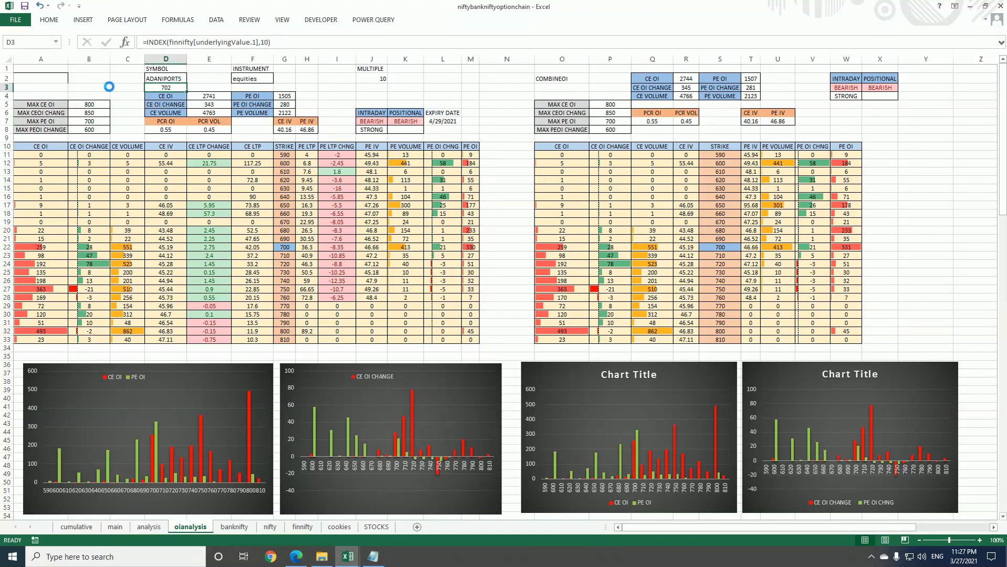
pyautogui.click(136, 85)
pyautogui.write('CMP')
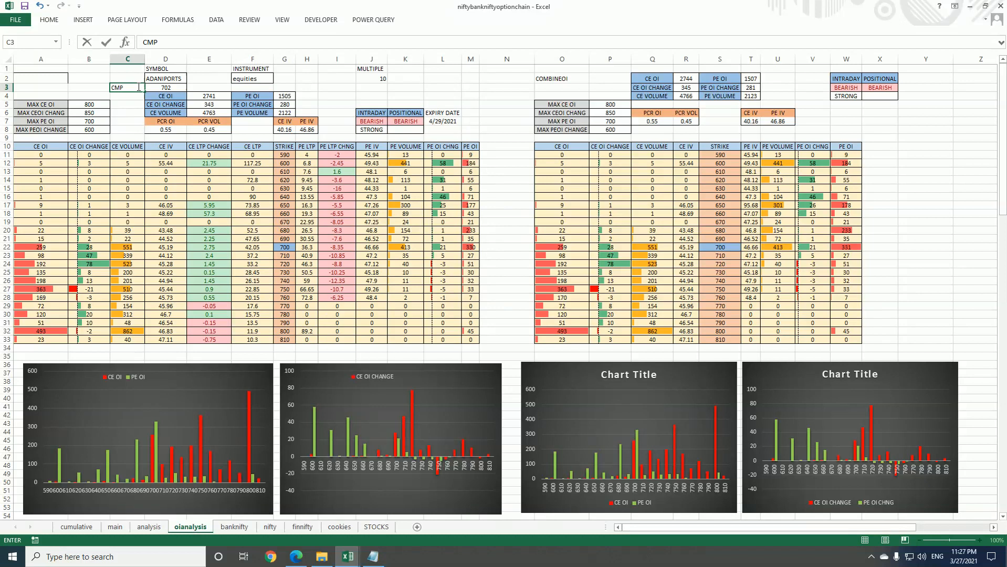
pyautogui.press('Return')
# Apply a light orange fill to the CMP label in C3 and the SYMBOL, INSTRUMENT and MULTIPLE headings in row 1
pyautogui.click(133, 87)
pyautogui.click(49, 19)
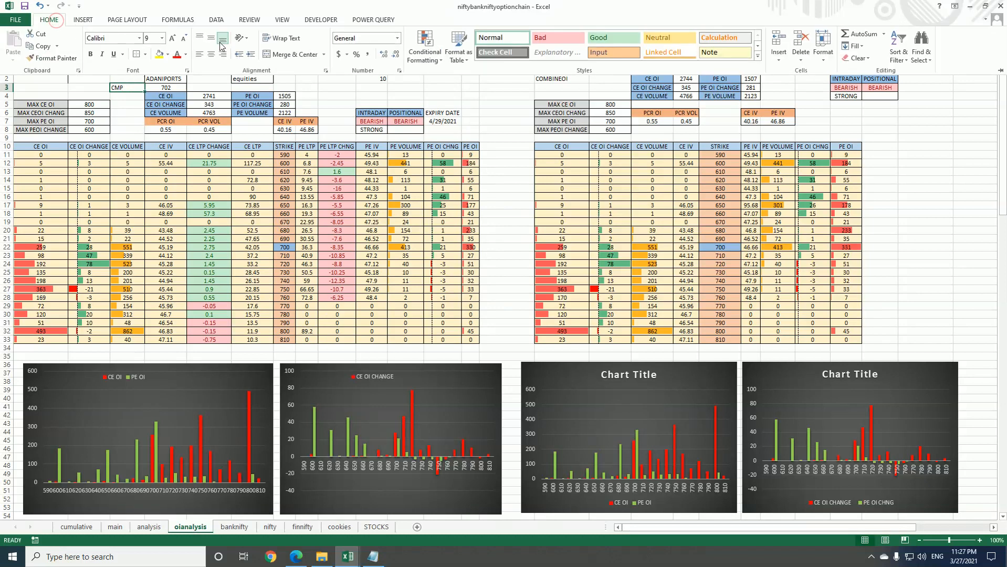
pyautogui.click(167, 54)
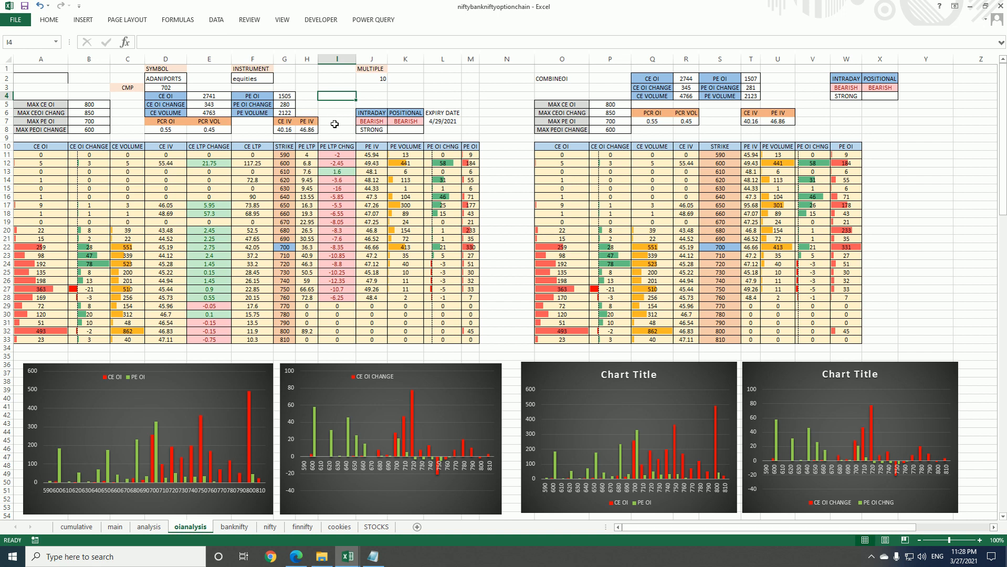
# Choose AMARAJABAT as the SYMBOL in cell D2 and refresh all the workbook's data
pyautogui.click(179, 79)
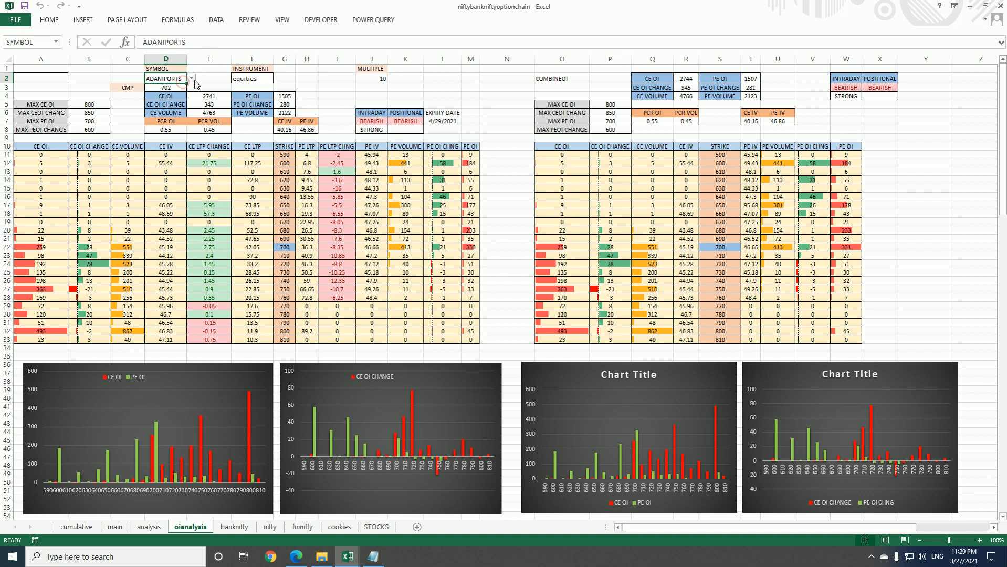
pyautogui.click(192, 78)
pyautogui.click(180, 101)
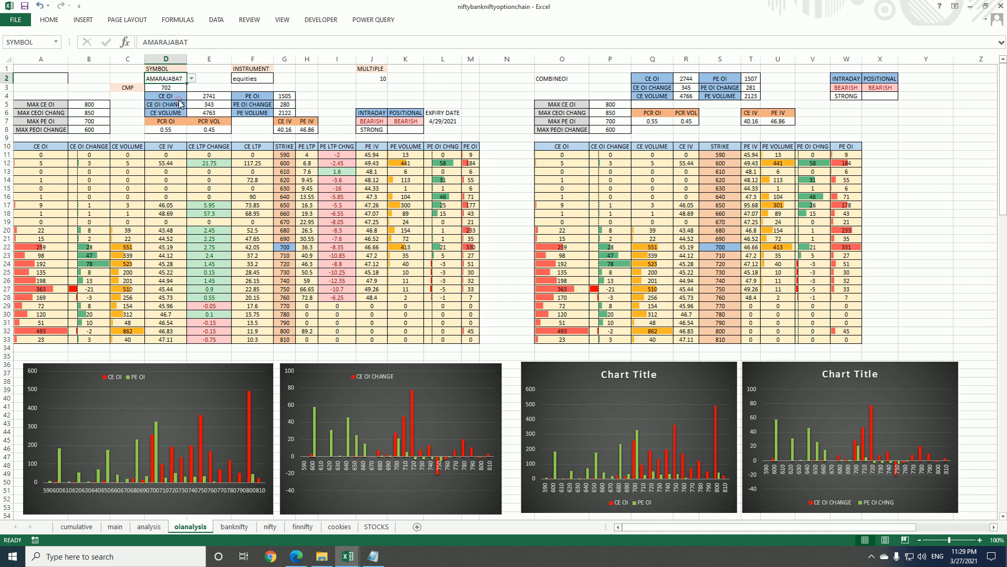
pyautogui.click(214, 20)
pyautogui.click(175, 48)
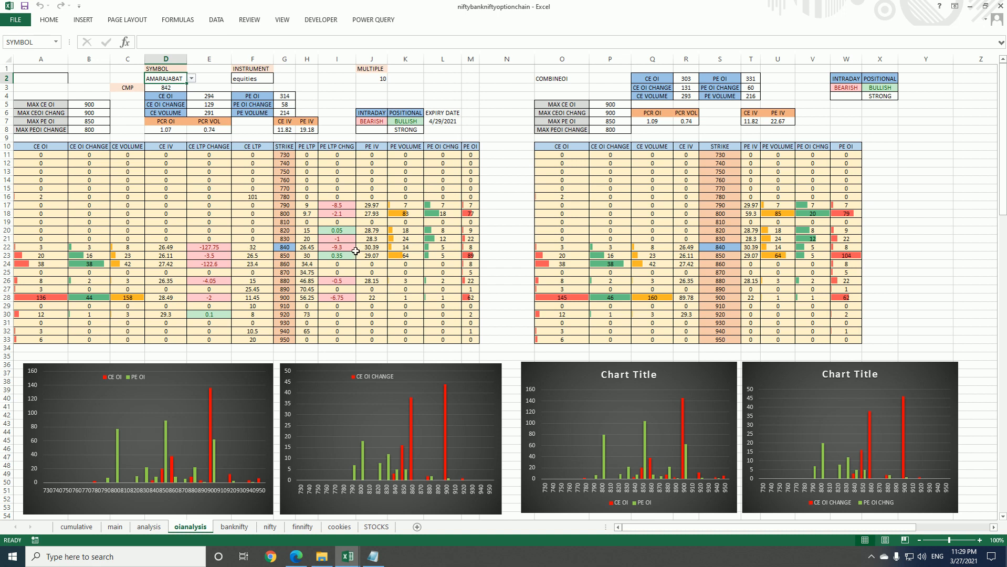
# Choose APOLLOTYRE as the SYMBOL in cell D2 and refresh all the workbook's data
pyautogui.click(191, 78)
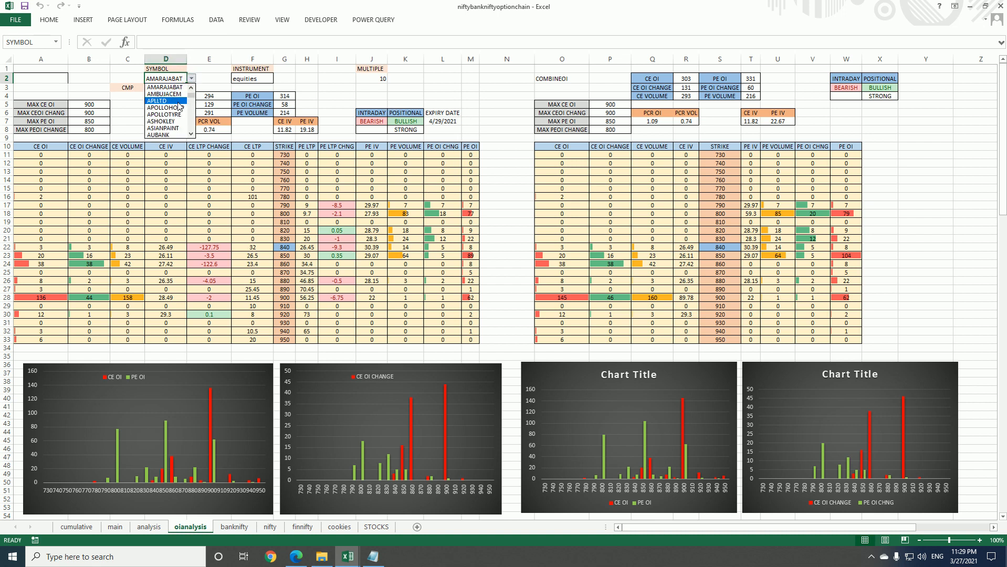
pyautogui.click(181, 114)
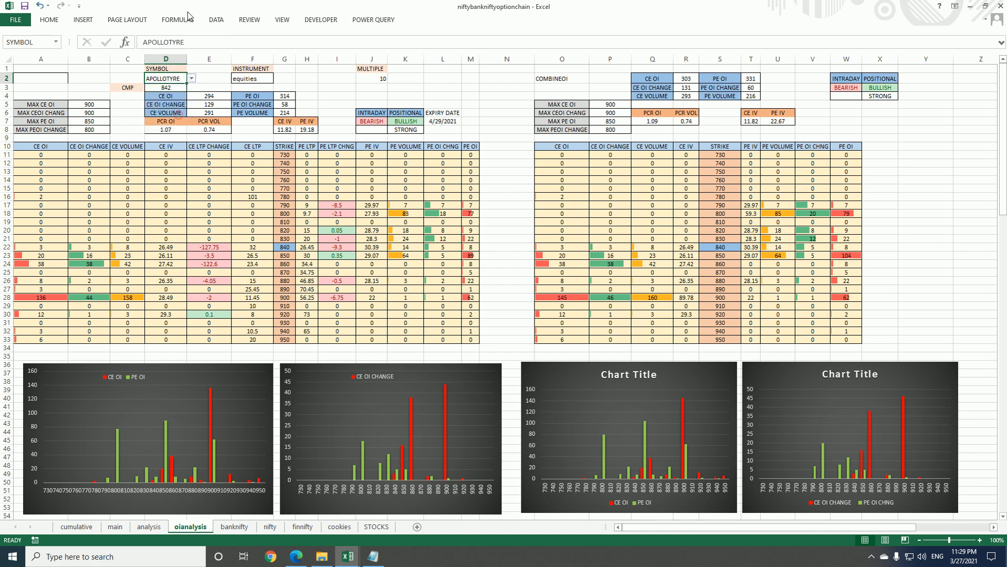
pyautogui.click(216, 19)
pyautogui.click(161, 38)
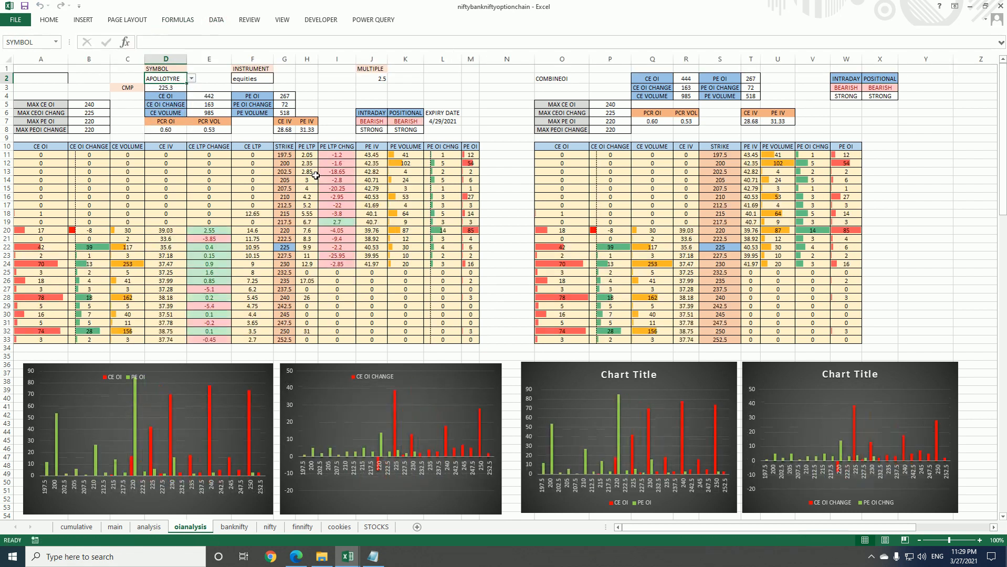
# Choose BANKNIFTY as the SYMBOL in cell D2 and refresh all the workbook's data
pyautogui.click(192, 79)
pyautogui.click(192, 135)
pyautogui.click(191, 134)
pyautogui.click(191, 134)
pyautogui.click(191, 135)
pyautogui.click(191, 134)
pyautogui.click(191, 135)
pyautogui.click(191, 134)
pyautogui.click(191, 134)
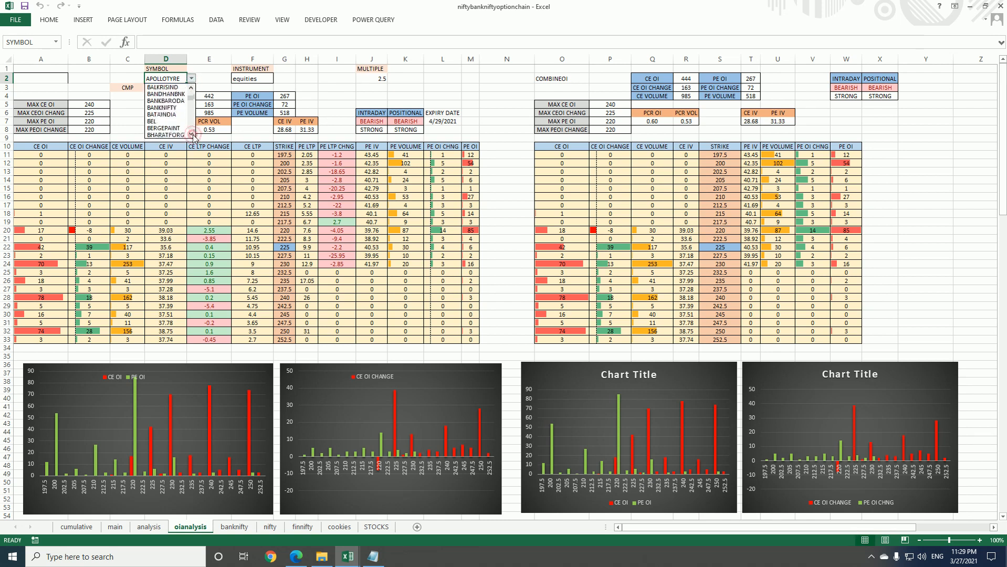
pyautogui.click(164, 114)
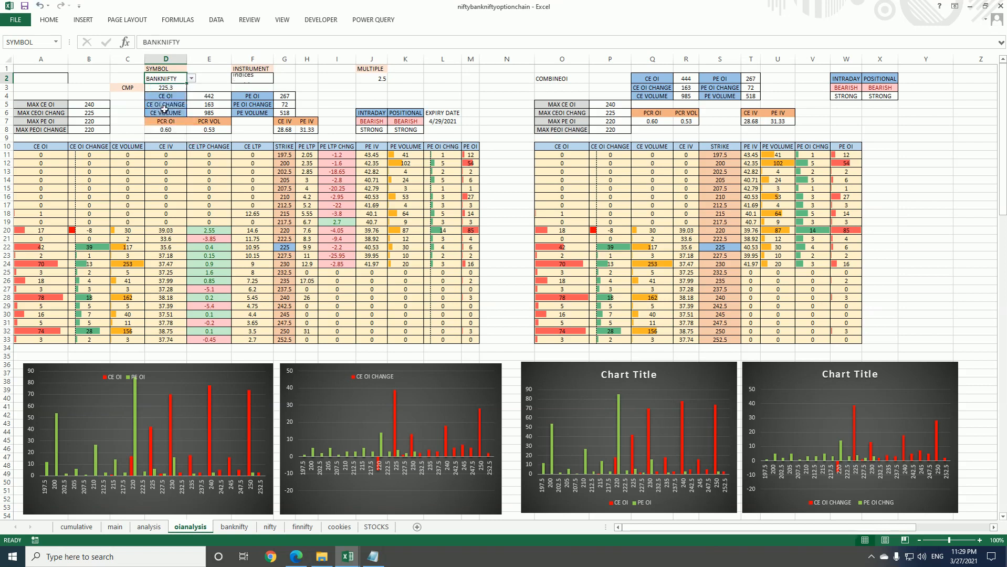
pyautogui.click(217, 20)
pyautogui.click(171, 40)
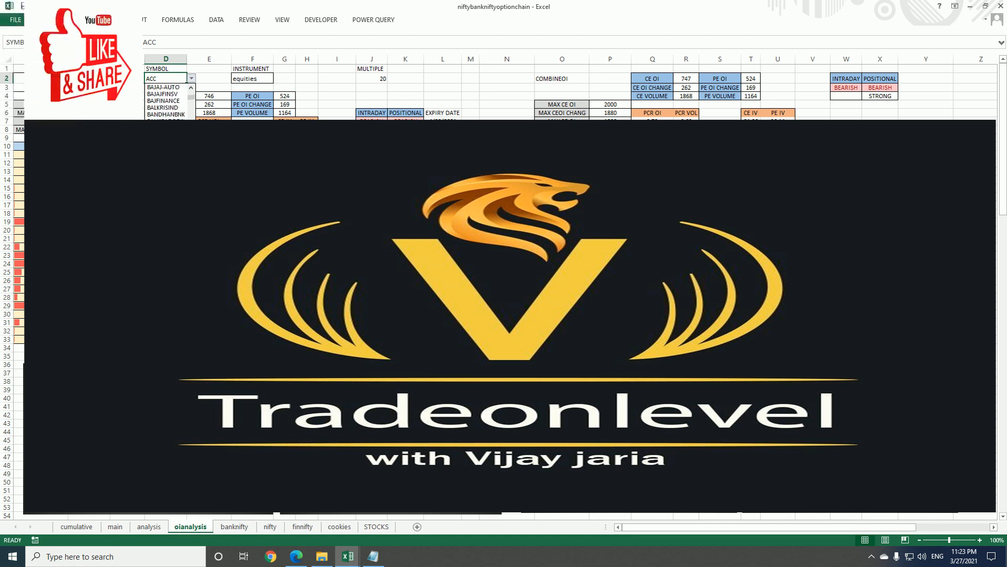
# Choose BEL as the SYMBOL in cell D2 and refresh all the workbook's data
pyautogui.click(191, 135)
pyautogui.click(191, 135)
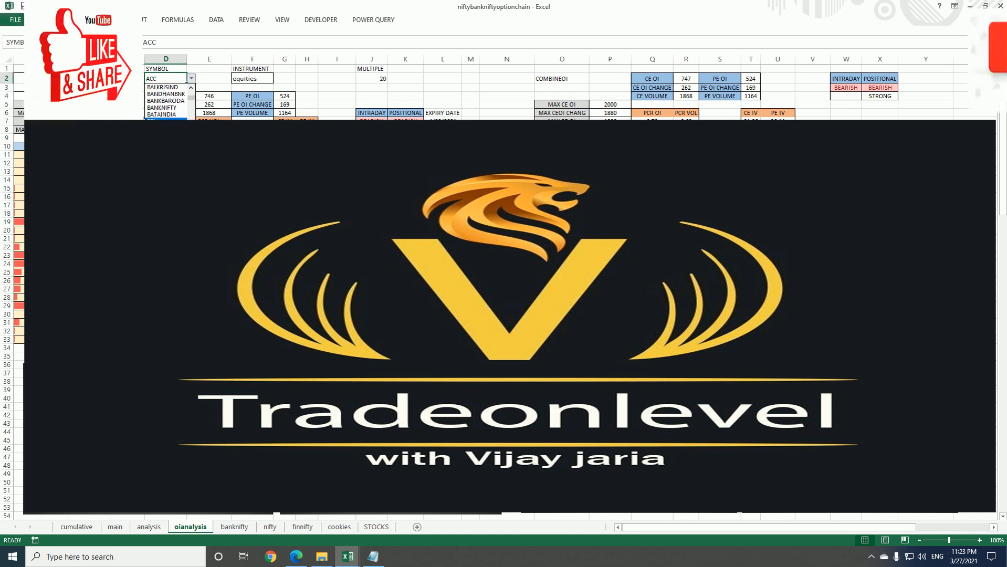
pyautogui.click(151, 122)
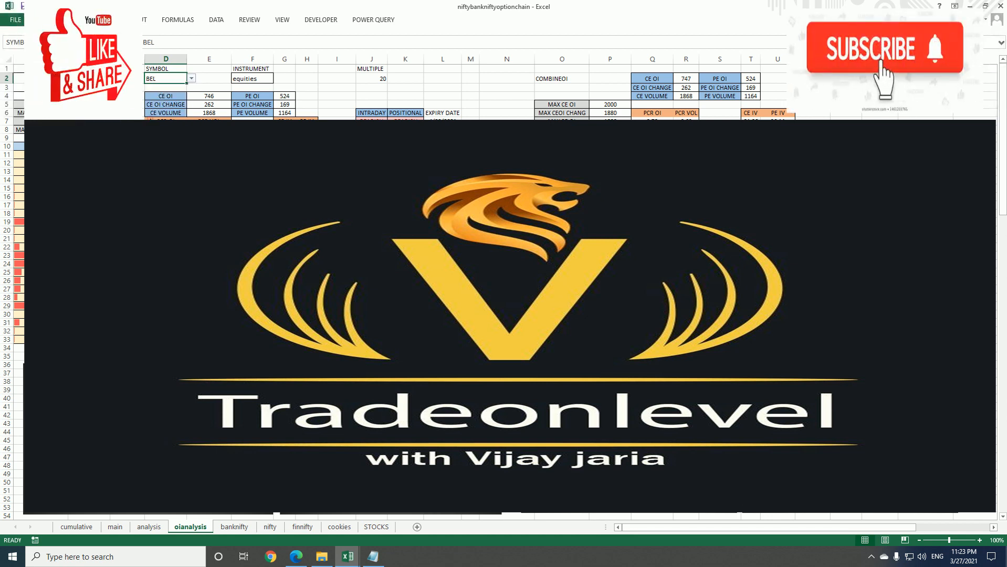
pyautogui.click(218, 21)
pyautogui.press('Escape')
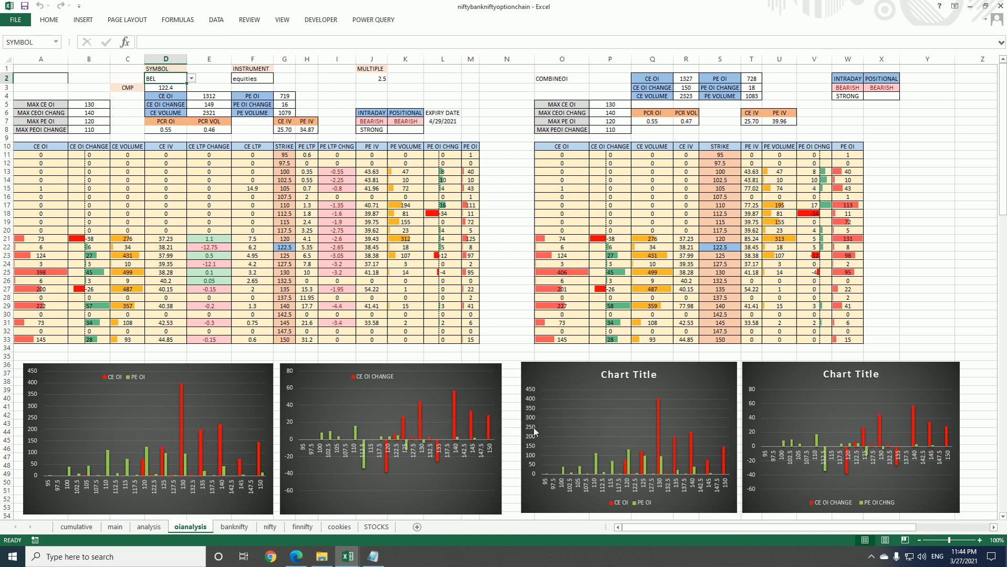
# Widen the legend of the CE OI CHANGE chart so it also shows the PE OI CHNG series
pyautogui.click(390, 376)
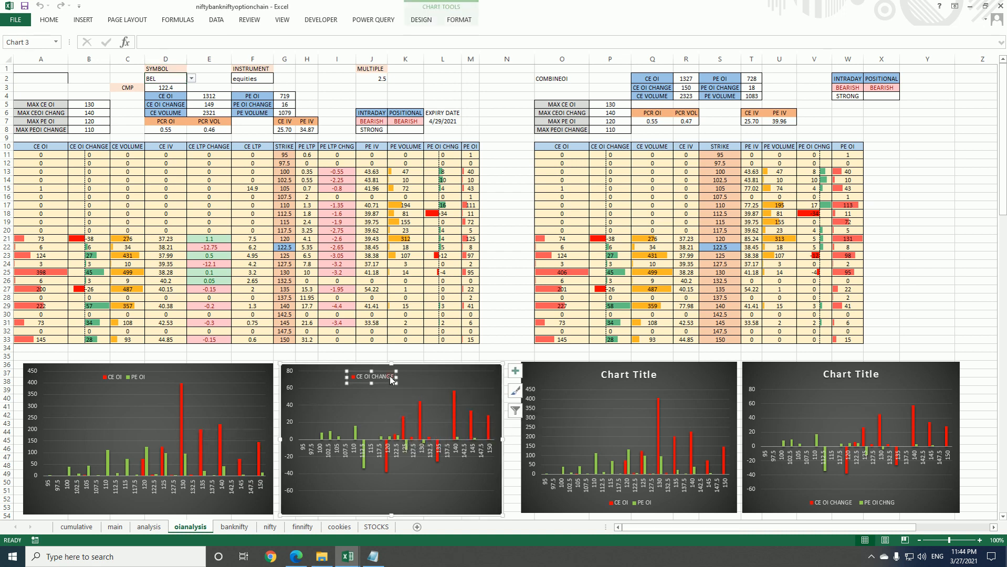
pyautogui.moveTo(397, 377); pyautogui.dragTo(465, 376)
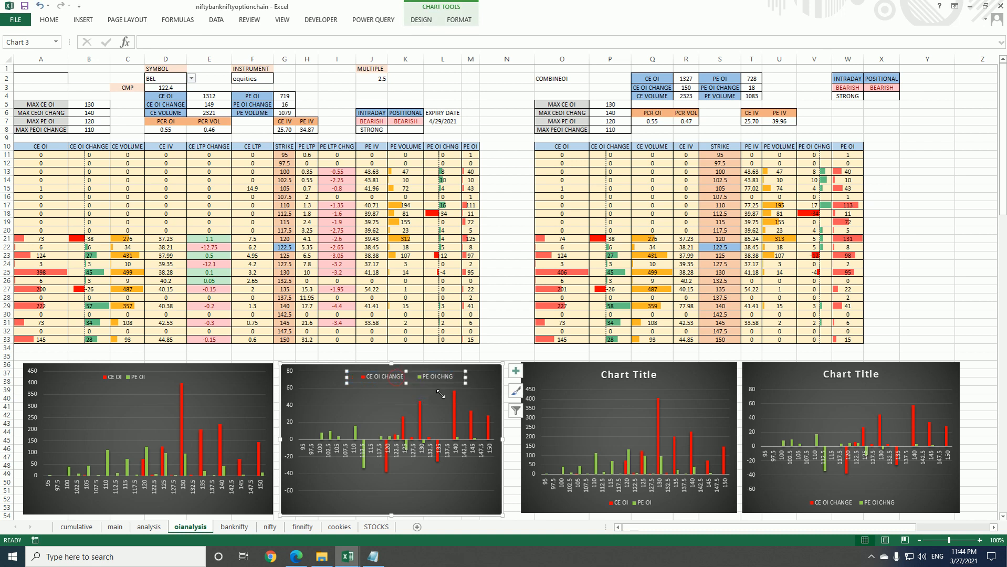
pyautogui.click(500, 331)
pyautogui.click(500, 323)
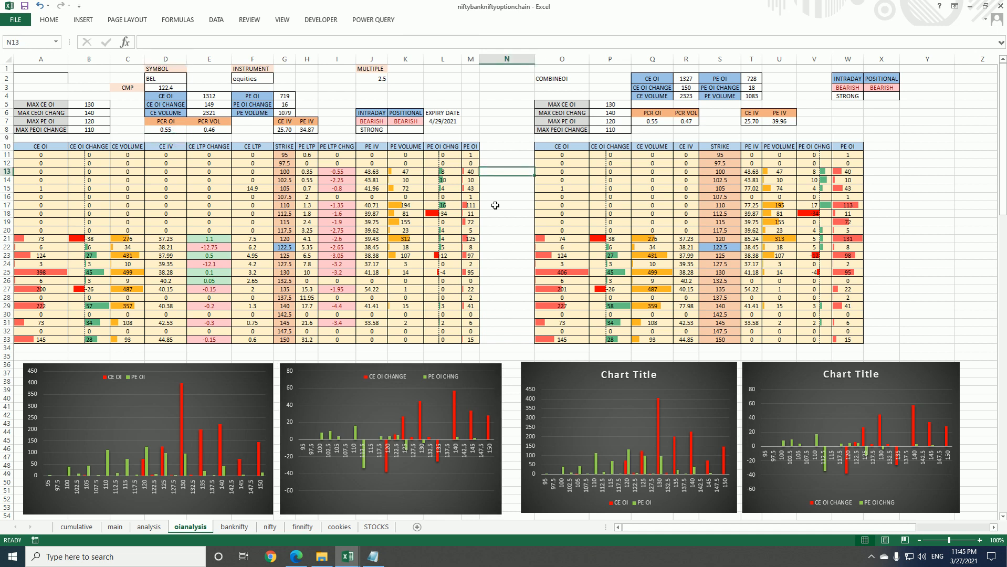
# Compare the INTRADAY and POSITIONAL signals in J7:K8 with the COMBINEOI signals in W3:X4
pyautogui.click(369, 121)
pyautogui.click(399, 123)
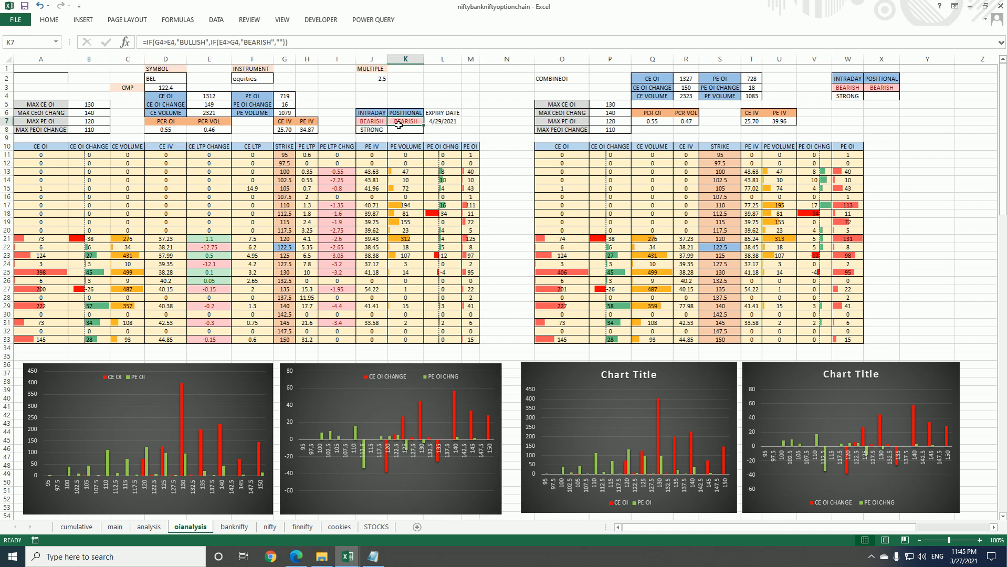
pyautogui.click(880, 96)
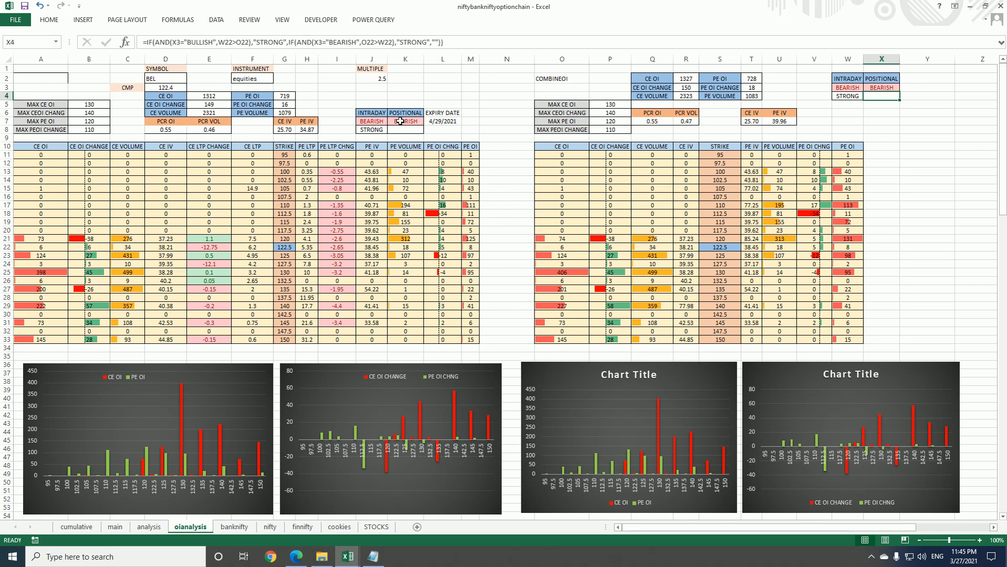
pyautogui.click(400, 123)
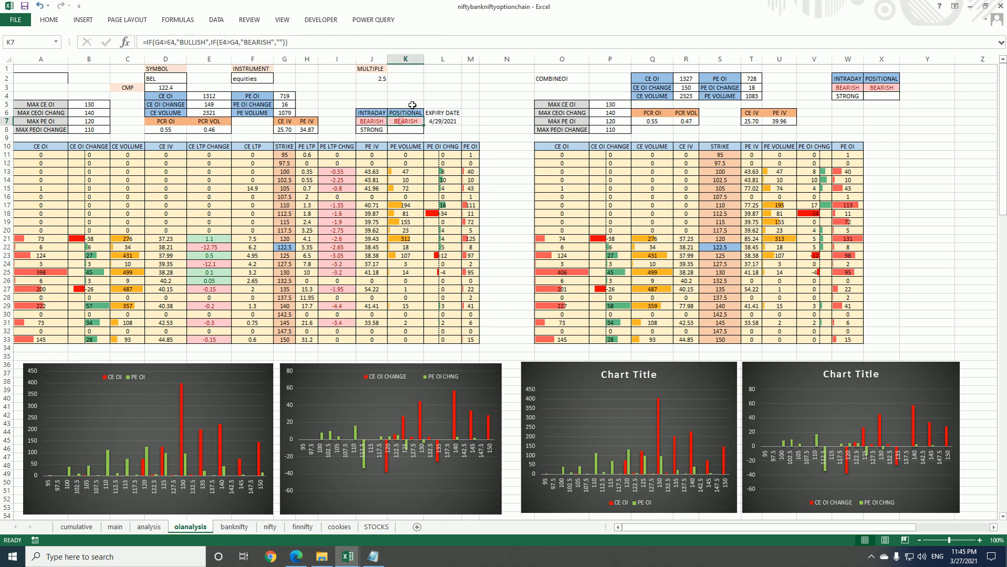
pyautogui.click(848, 88)
pyautogui.click(843, 119)
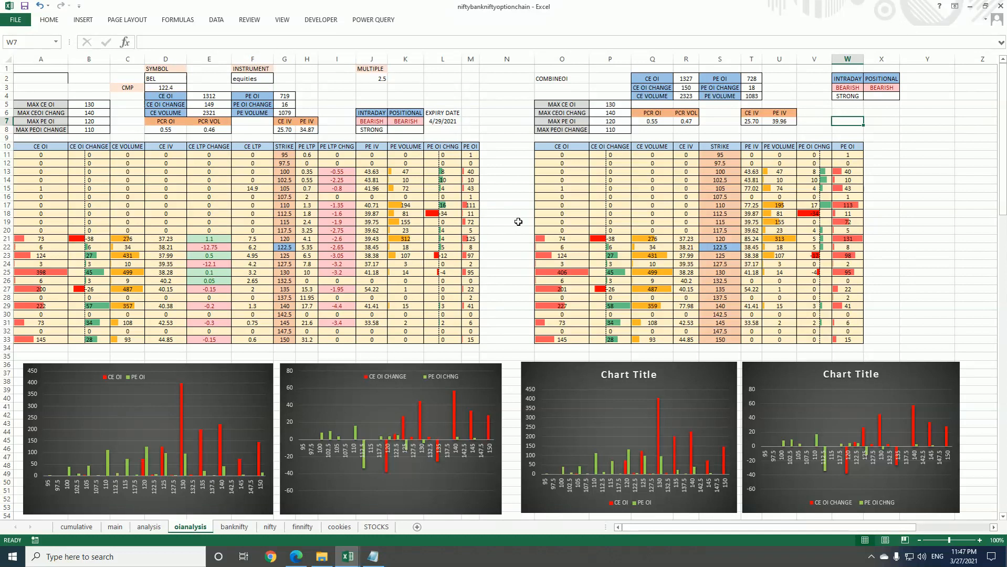
pyautogui.click(510, 214)
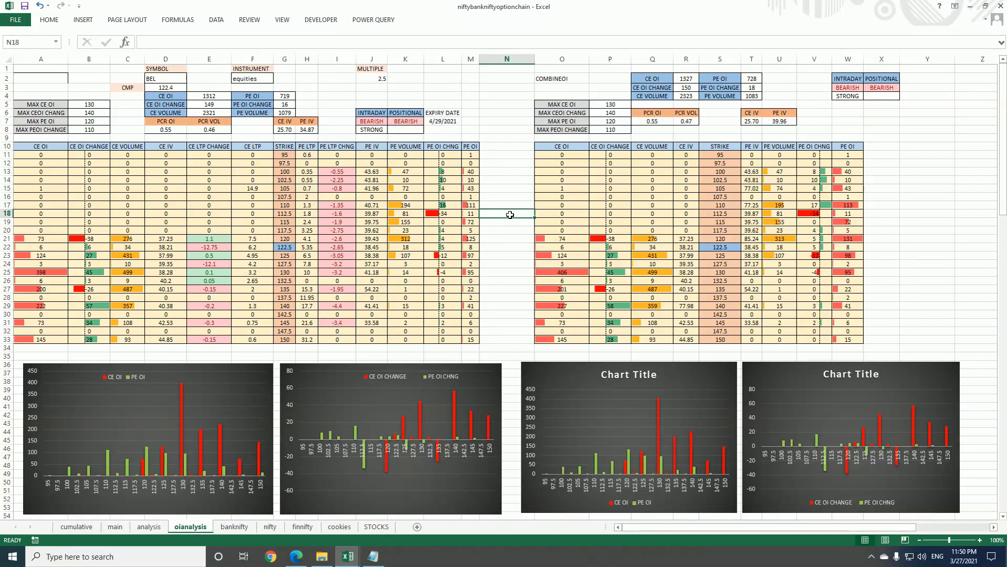